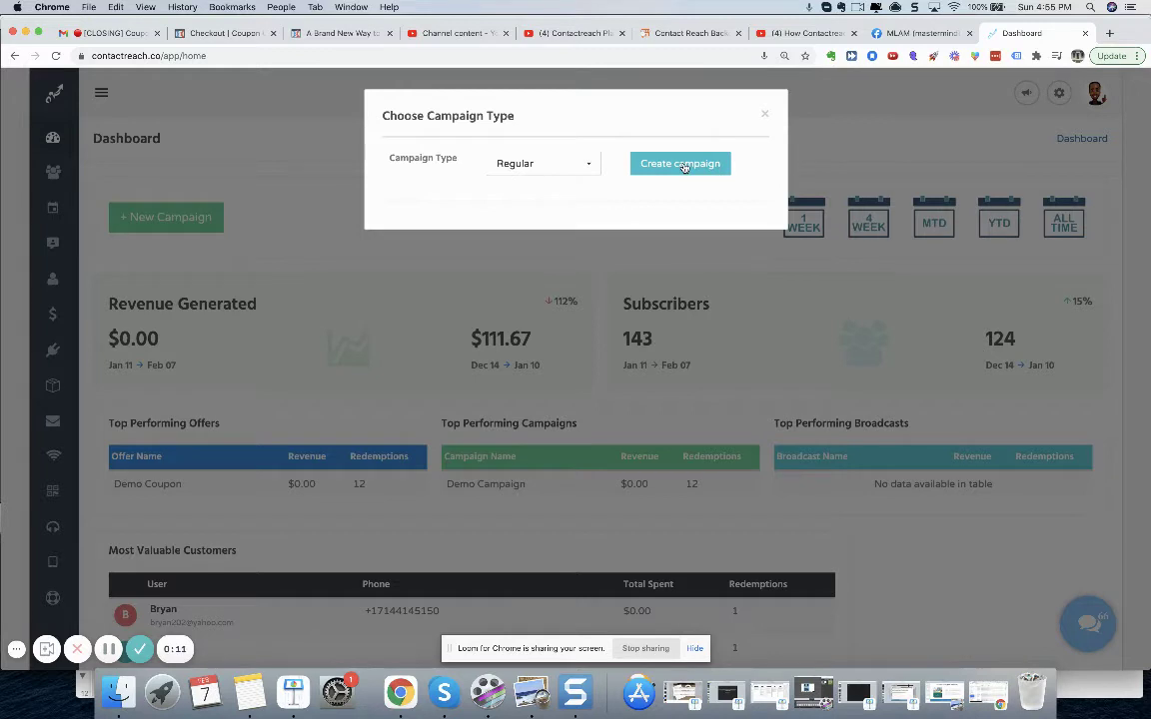
- Create a Regular campaign named 'business name' and continue to Step 2 subscription settings
left_click(684, 165)
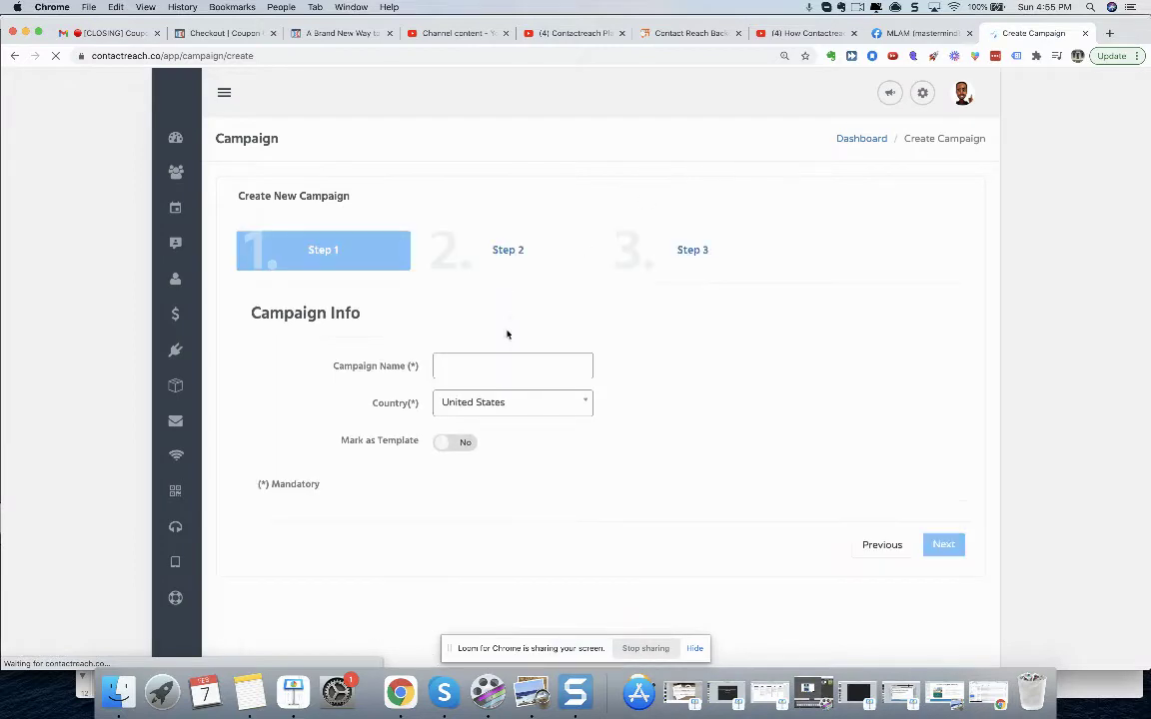
left_click(497, 366)
type("business nam")
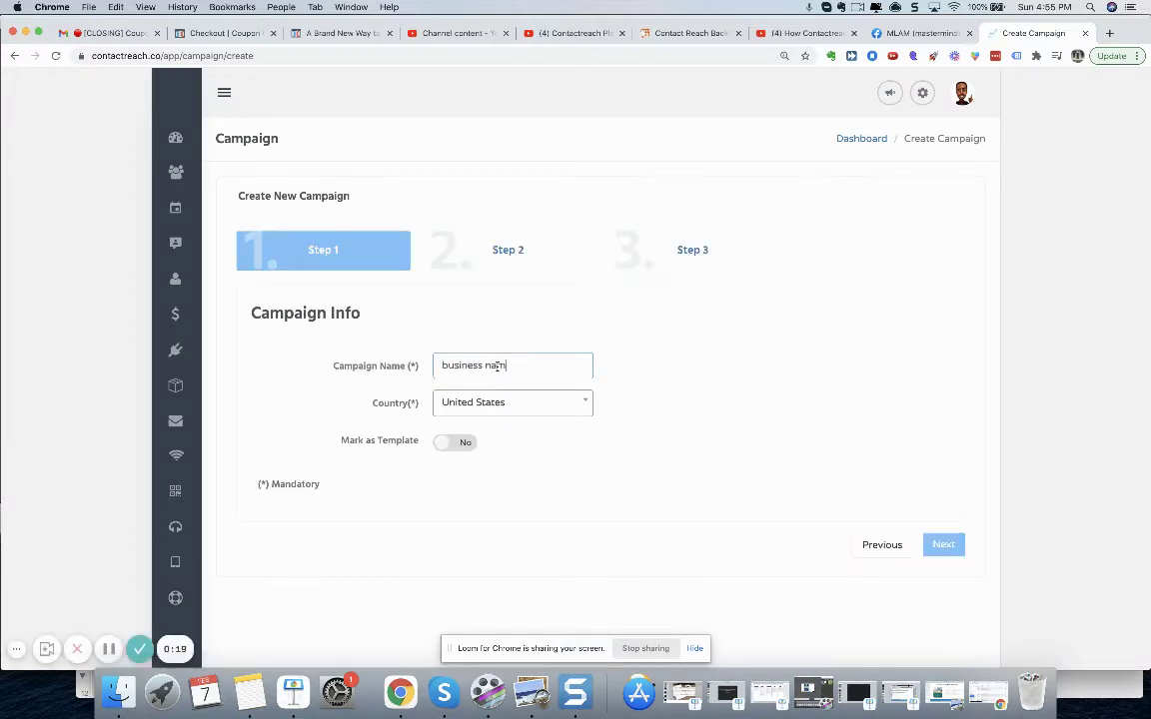
type("e")
left_click(945, 546)
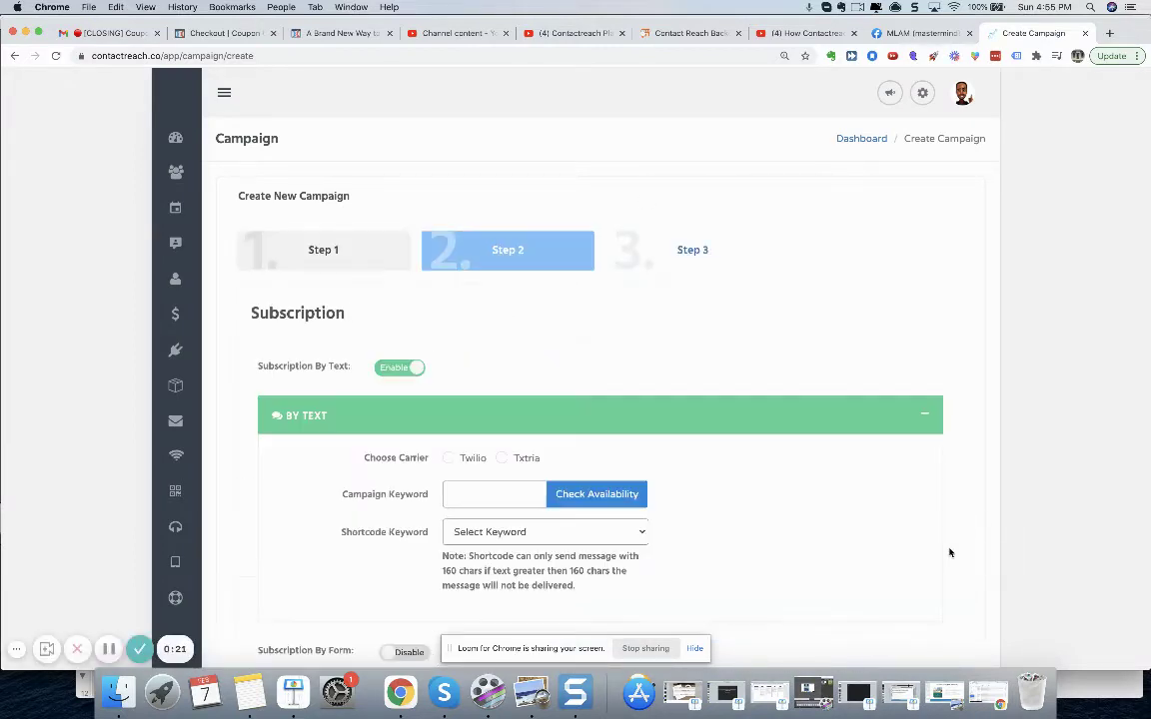
- Use Twilio with the first campaign number and the confirmed-available keyword 'birthdaycampaign'
scroll(859, 527, "down", 3)
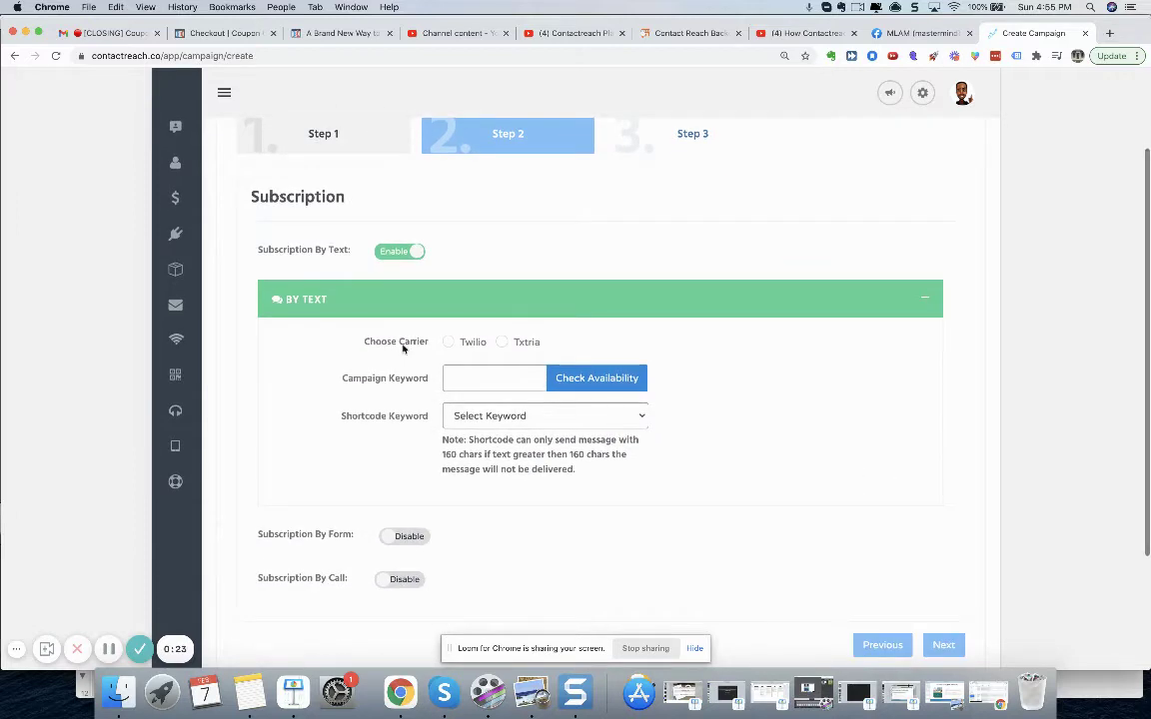
left_click(449, 342)
left_click(551, 370)
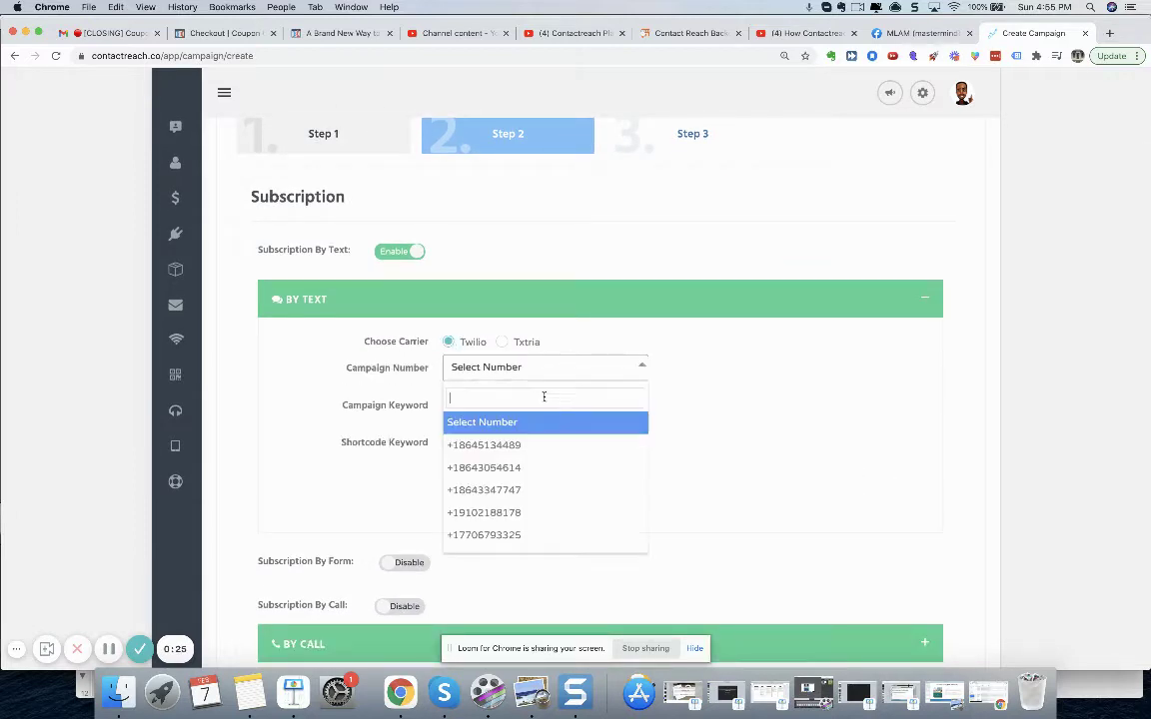
left_click(545, 445)
left_click(508, 406)
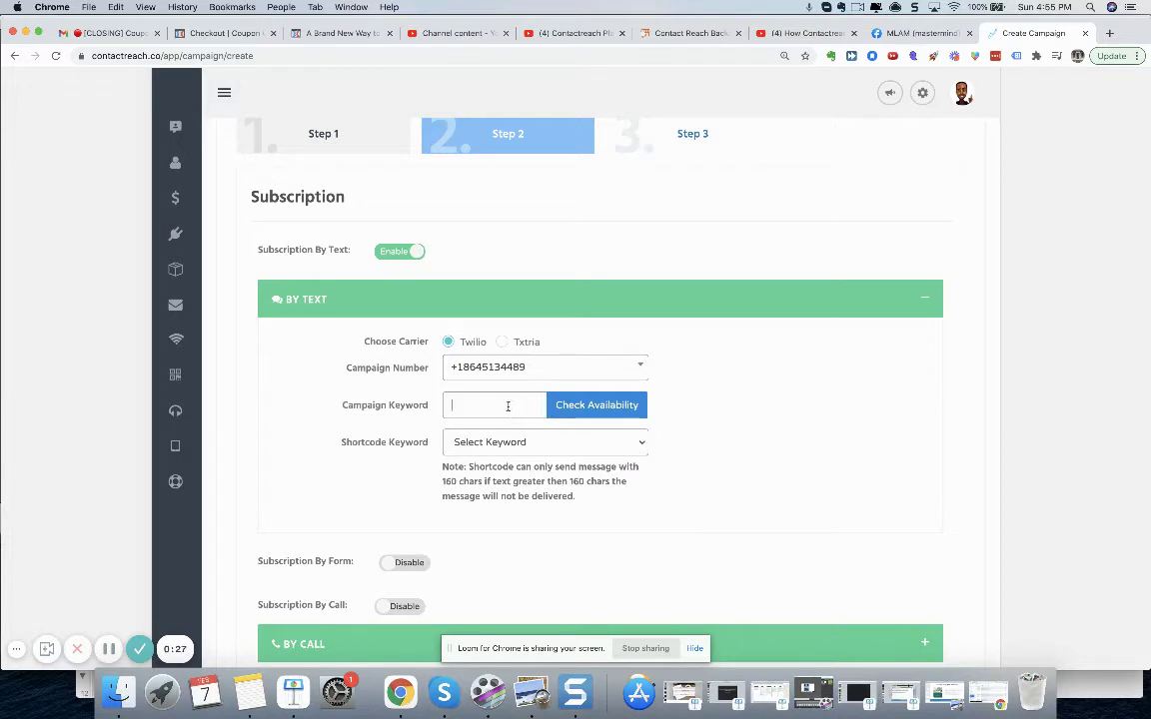
type("birthdaycampaign")
left_click(595, 410)
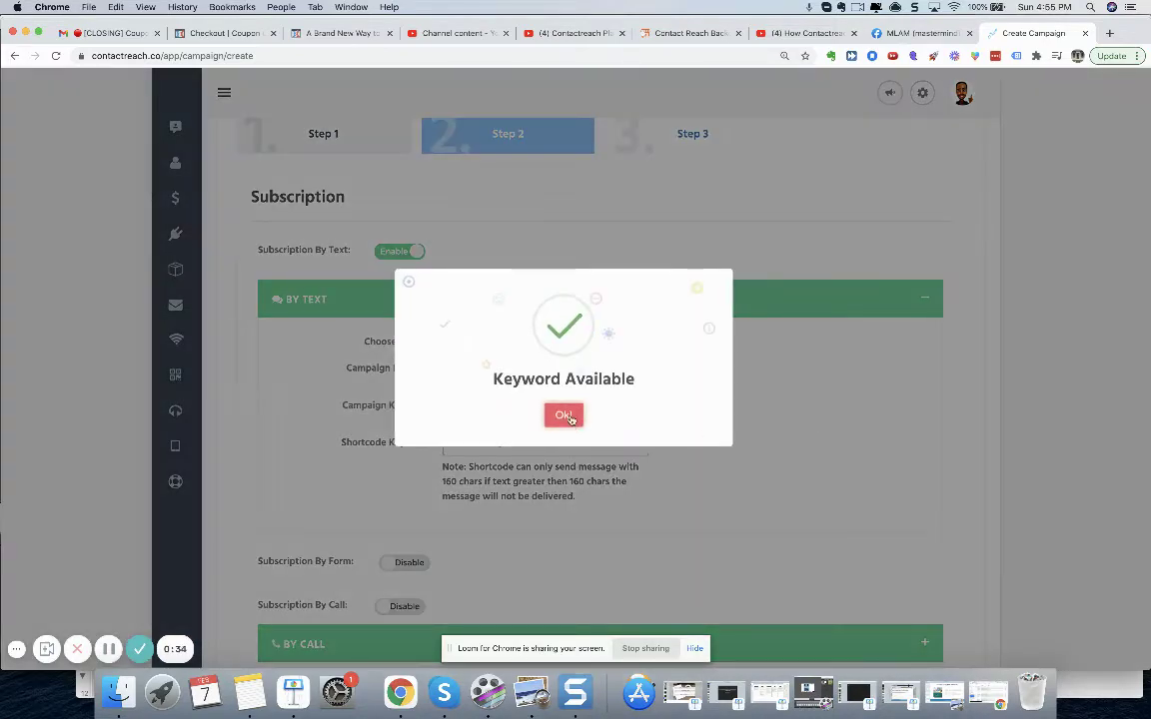
left_click(564, 416)
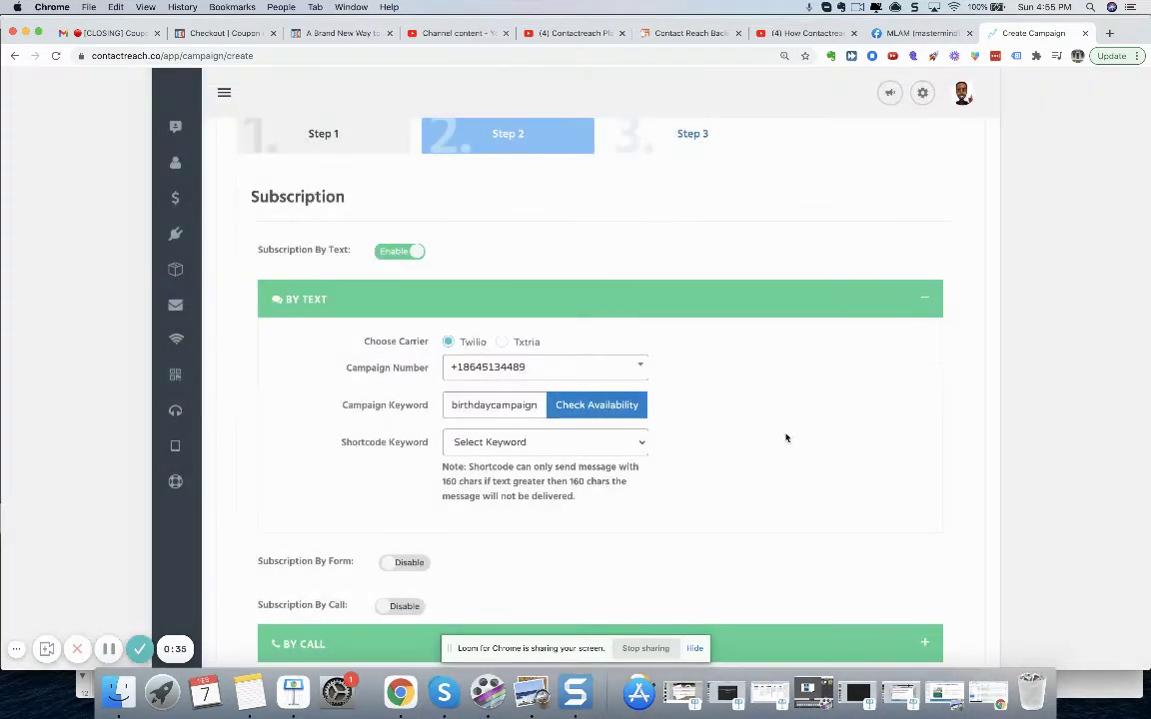
scroll(786, 436, "down", 3)
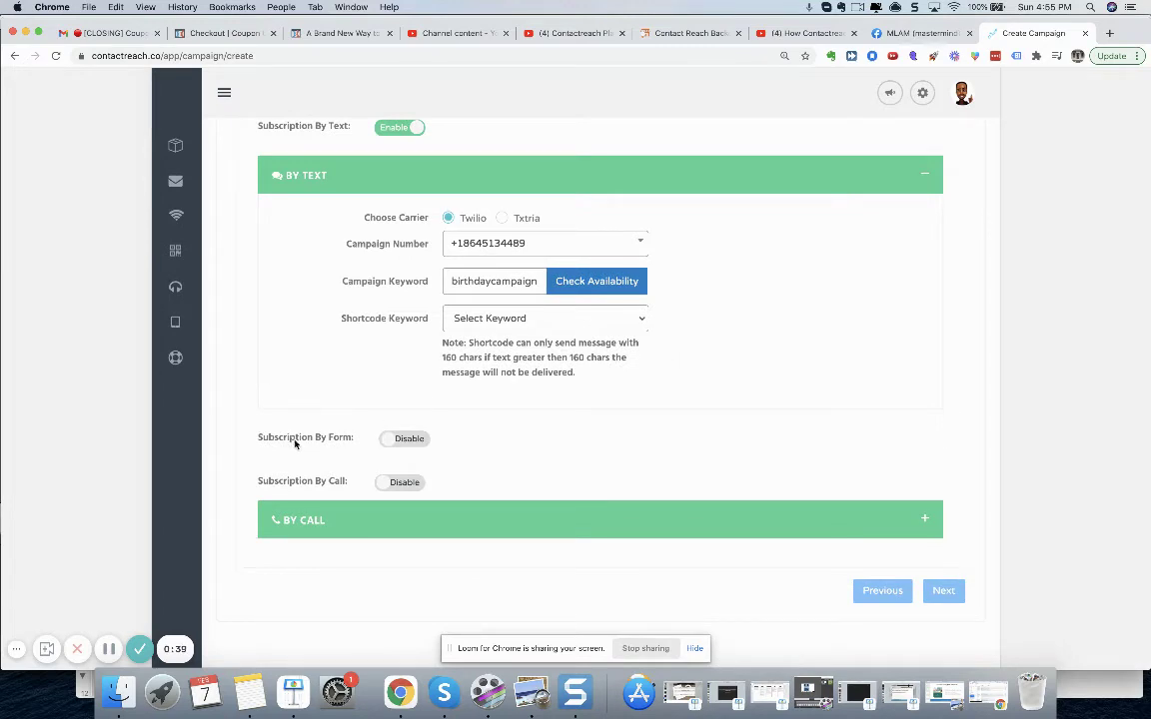
- Enable Subscription By Form and review the First Name, Last Name and Phone fields
left_click(388, 443)
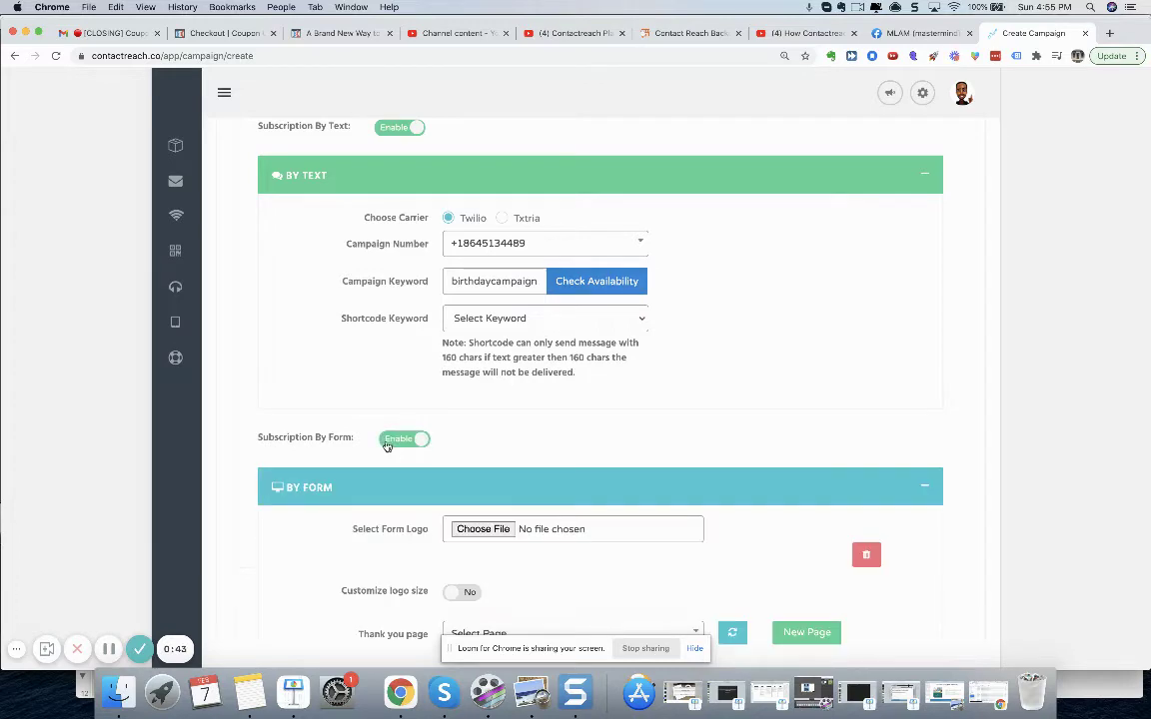
scroll(872, 437, "down", 8)
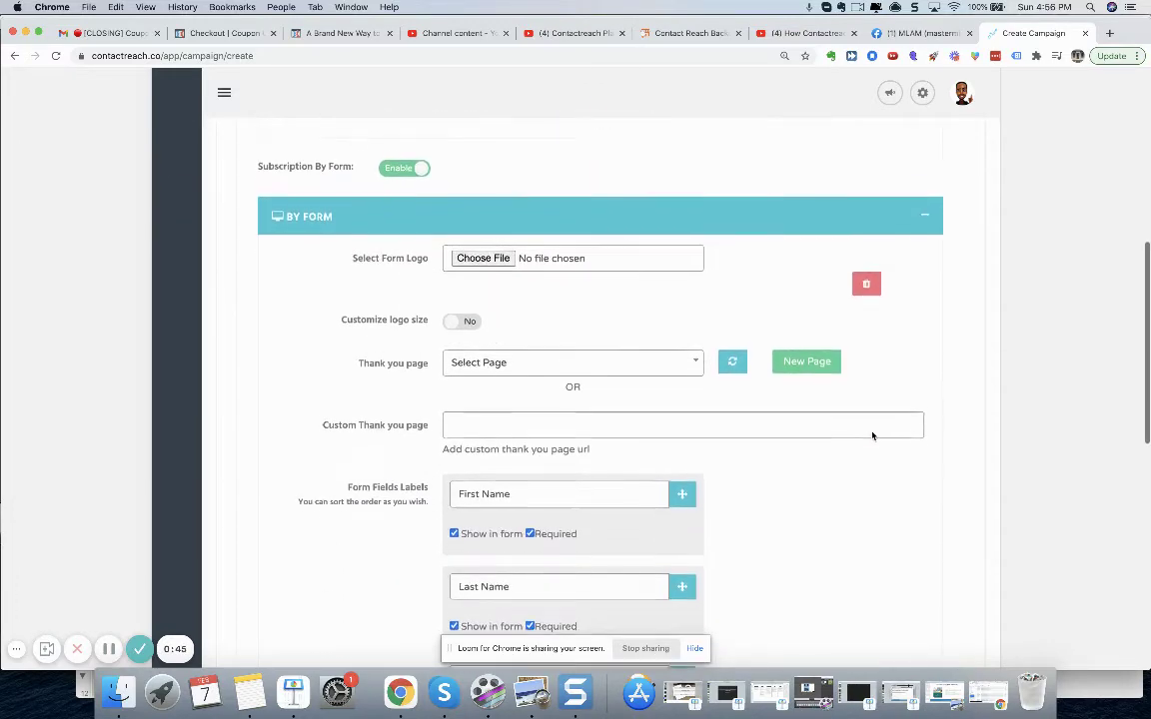
scroll(873, 436, "down", 1)
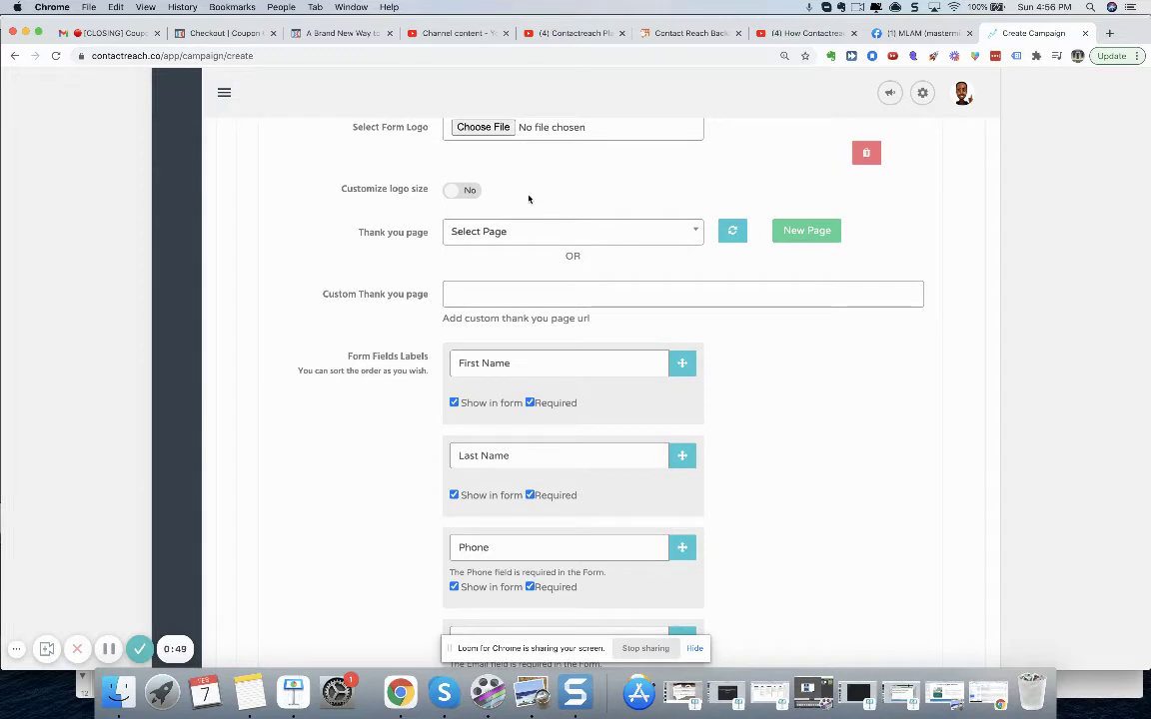
scroll(528, 198, "up", 1)
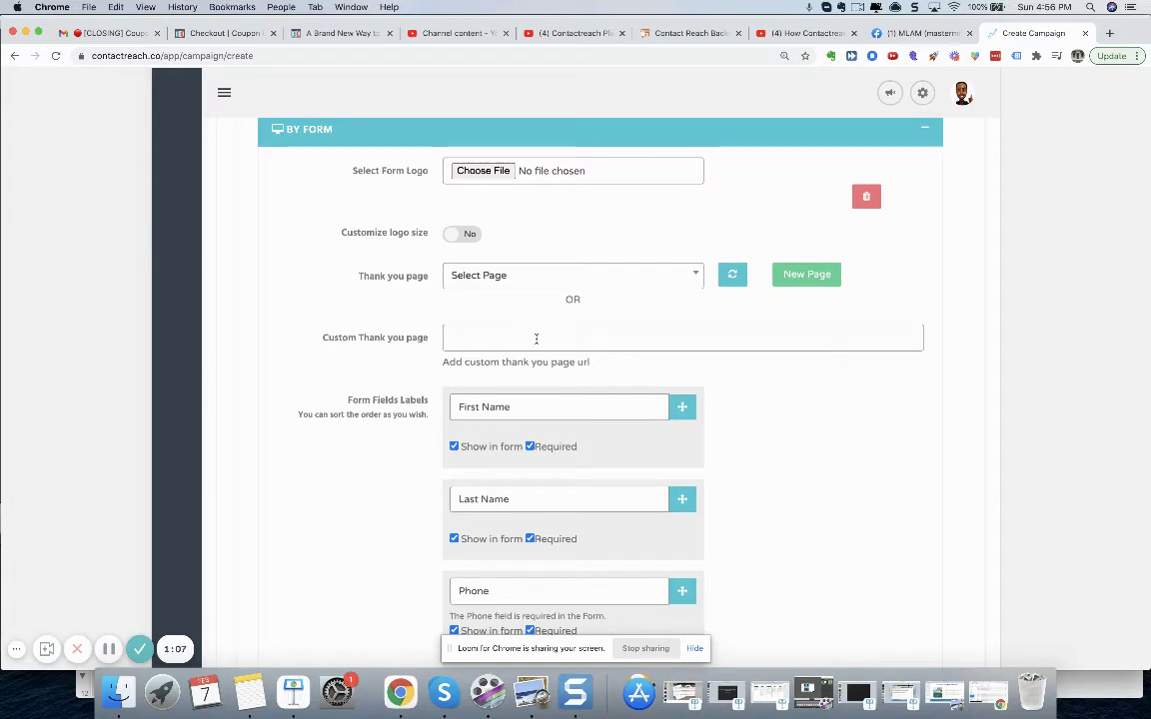
- Set the thank-you page to 'Chali Beach Cafe Form TY' and make Anniversary optional
left_click(637, 281)
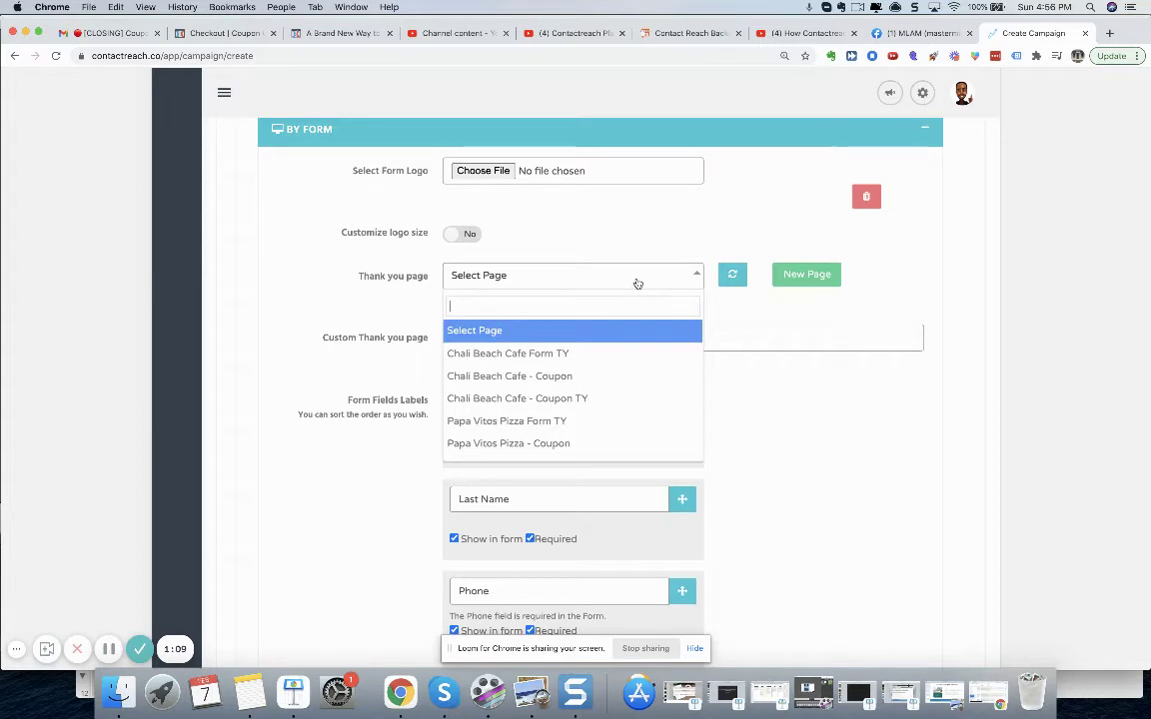
left_click(633, 356)
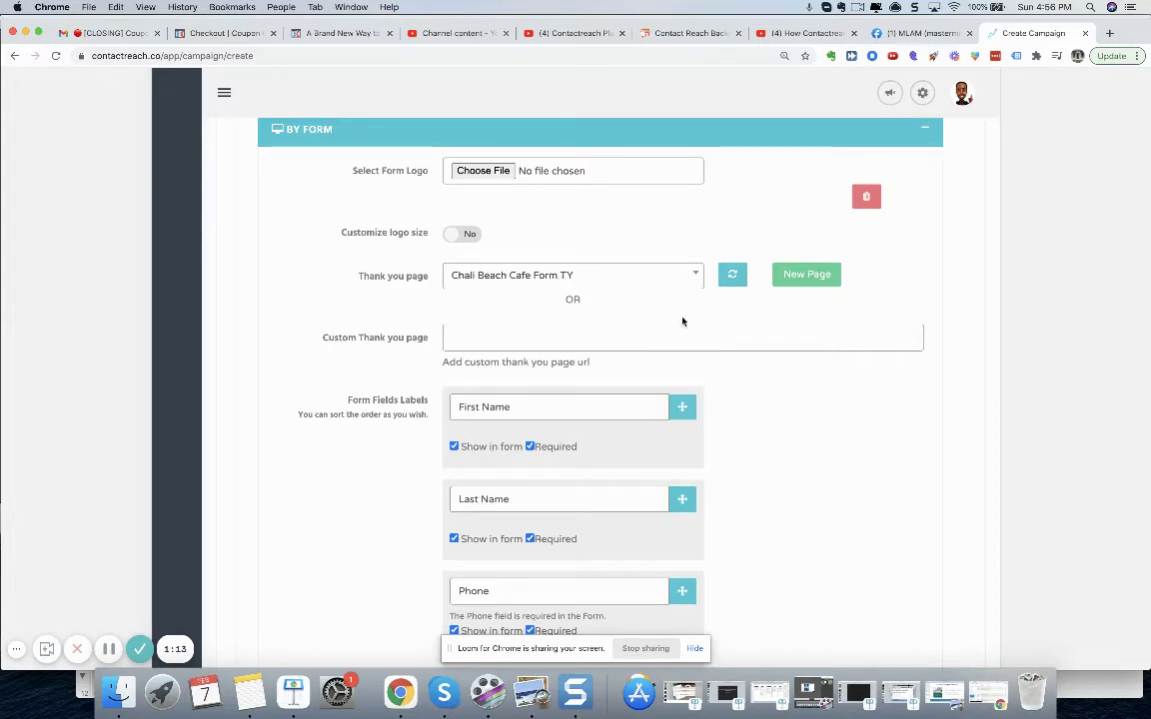
scroll(872, 527, "down", 7)
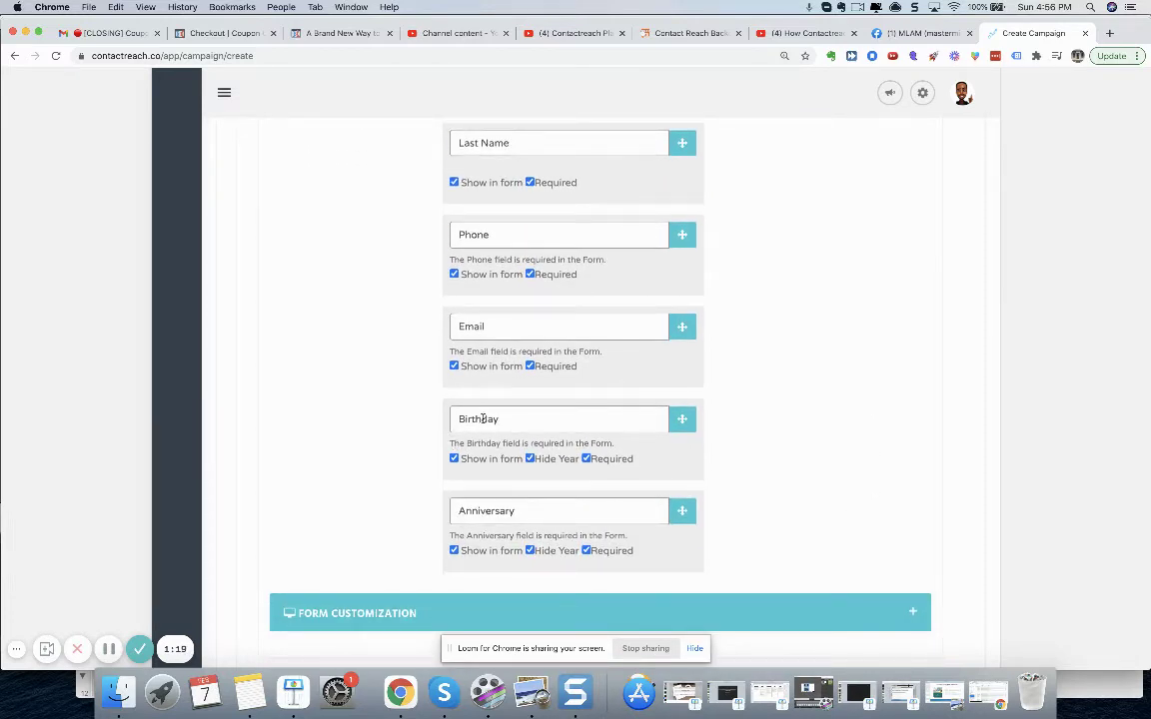
double_click(485, 421)
left_click(586, 551)
scroll(721, 540, "up", 3)
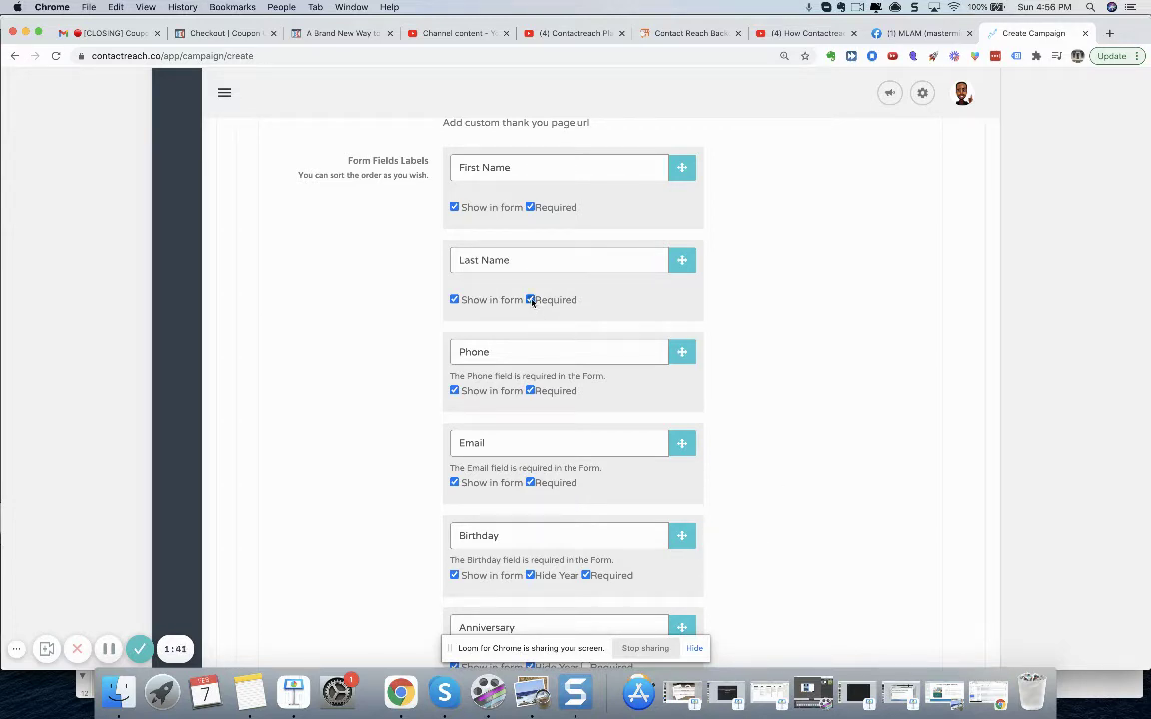
scroll(894, 395, "down", 5)
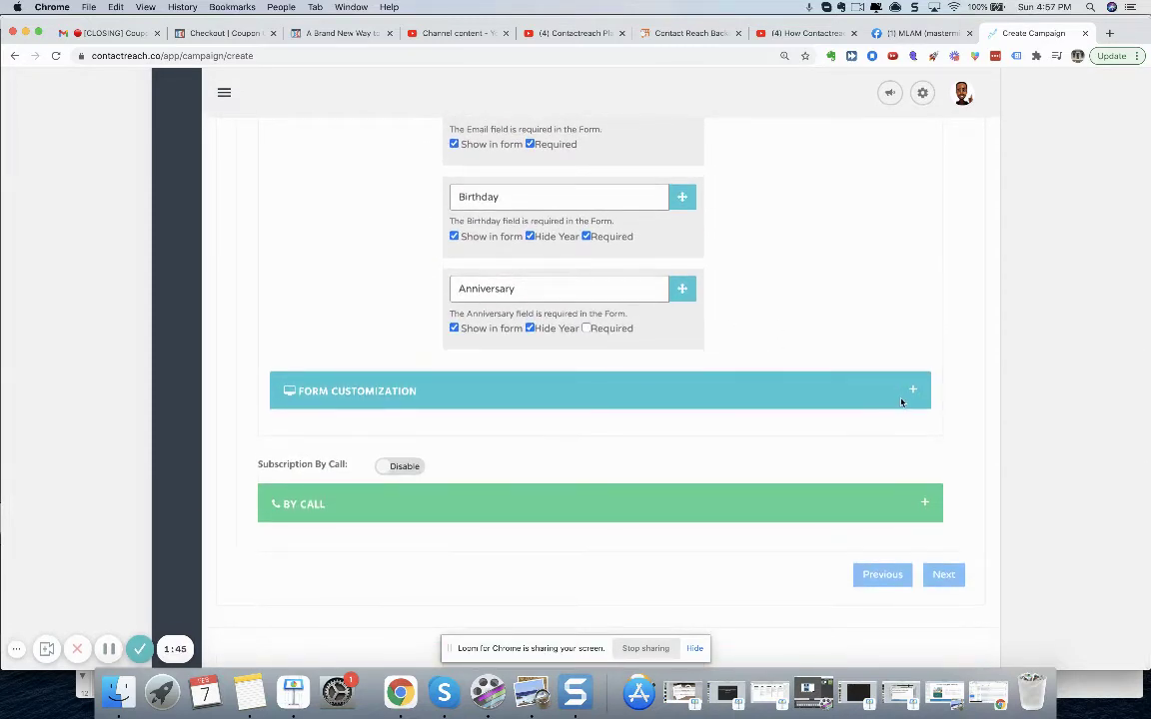
scroll(866, 299, "up", 1)
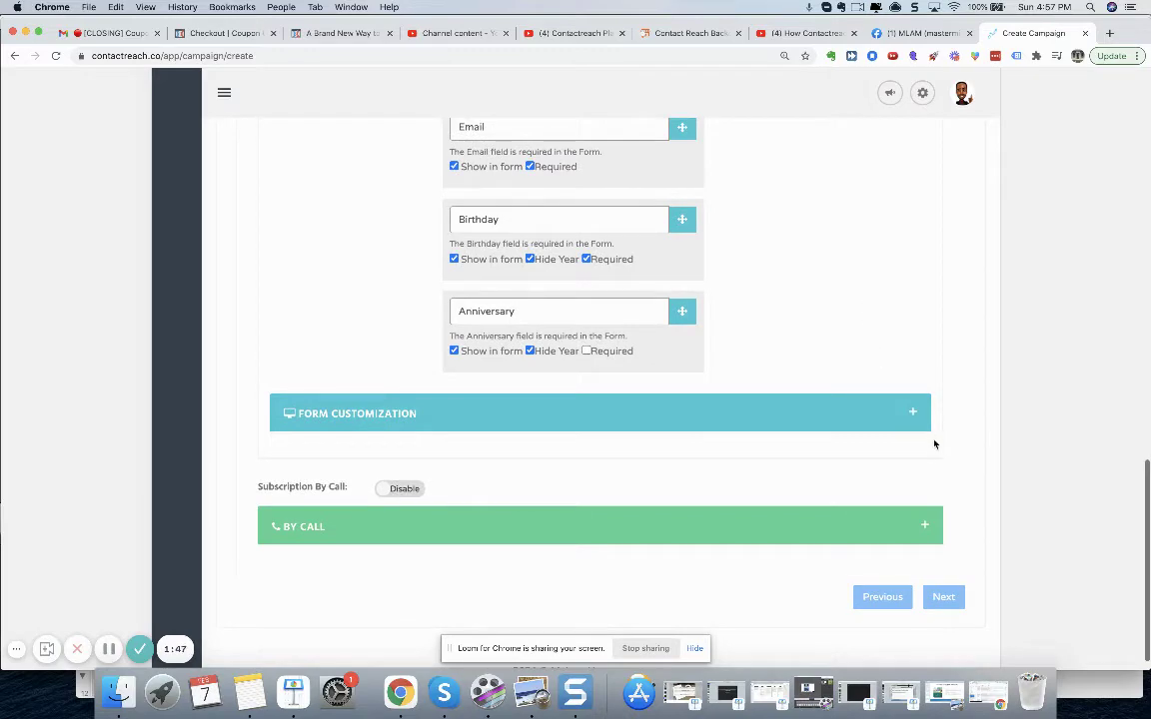
- Review Form Customization, keep its default styling, and advance to Step 3 messaging
left_click(913, 414)
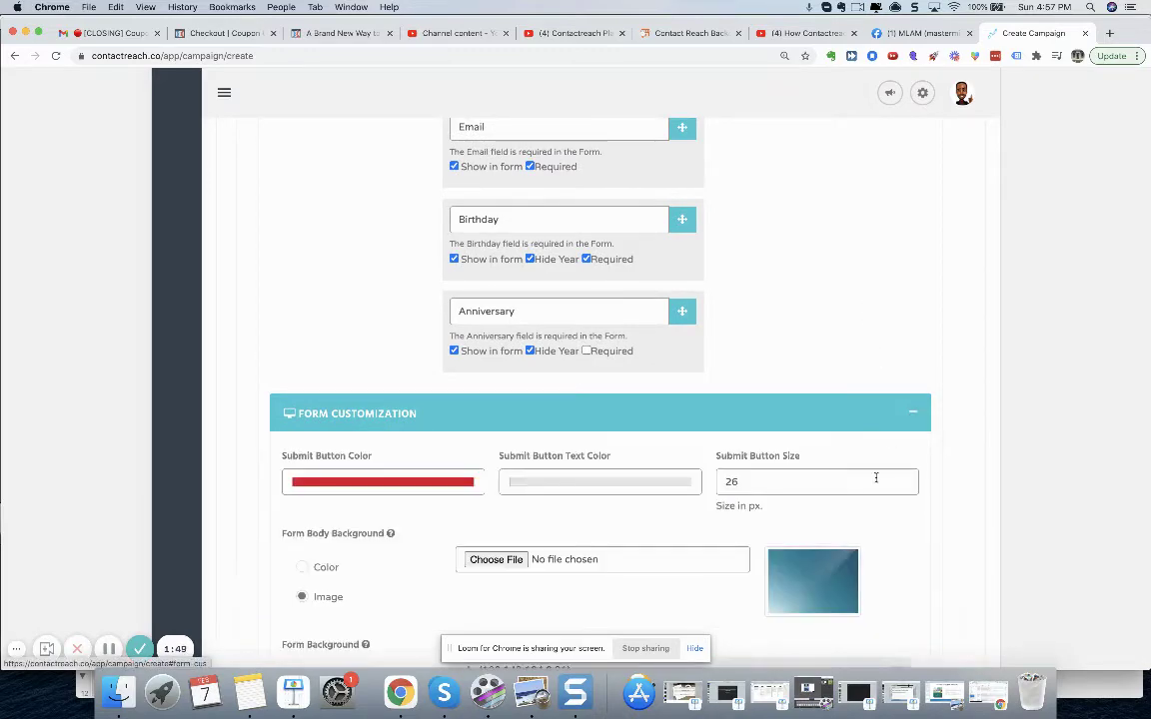
scroll(873, 475, "down", 3)
scroll(694, 510, "down", 5)
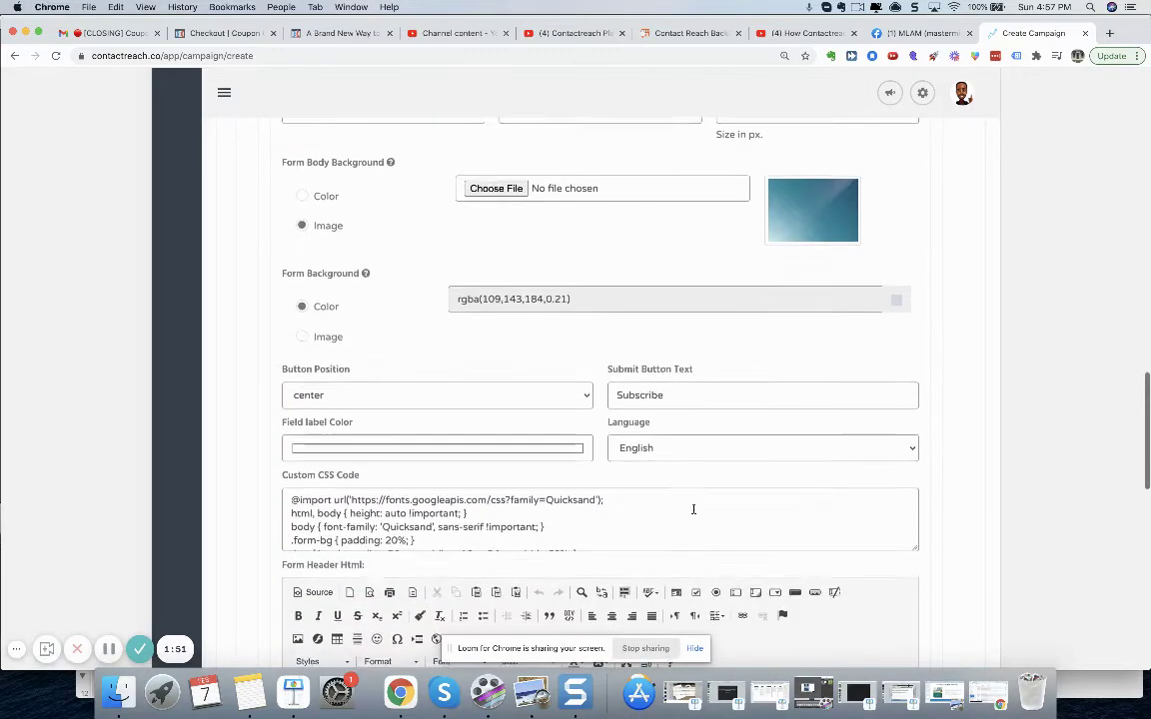
scroll(729, 560, "down", 2)
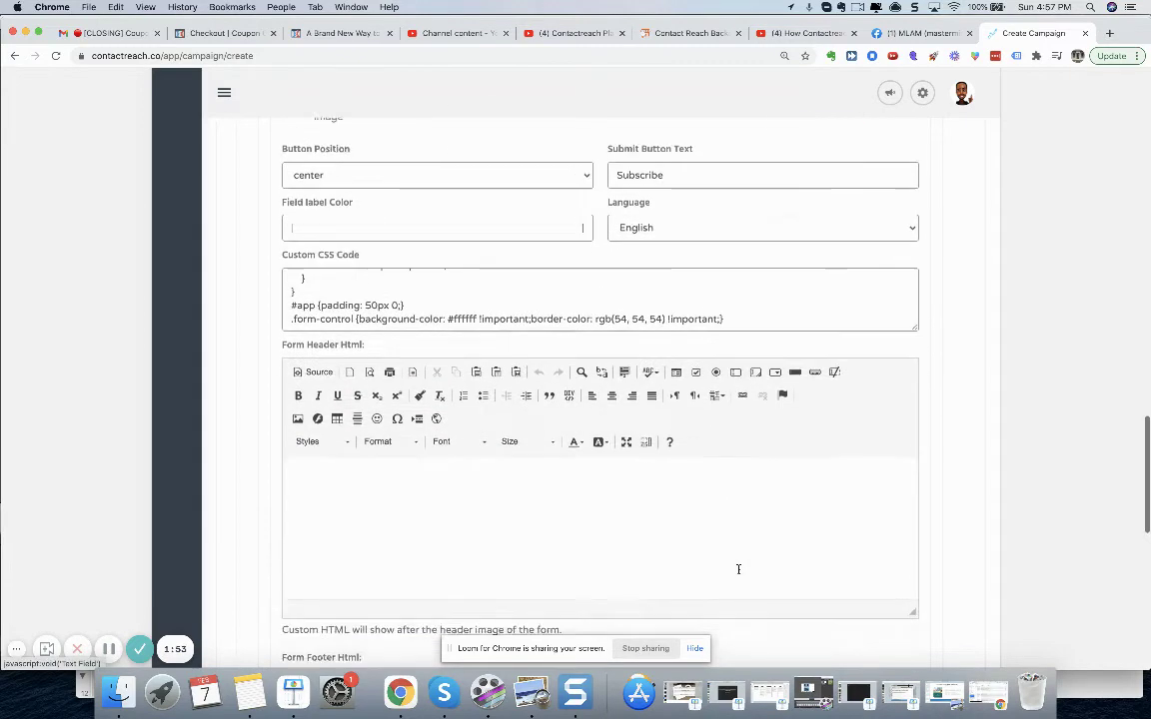
scroll(669, 575, "up", 7)
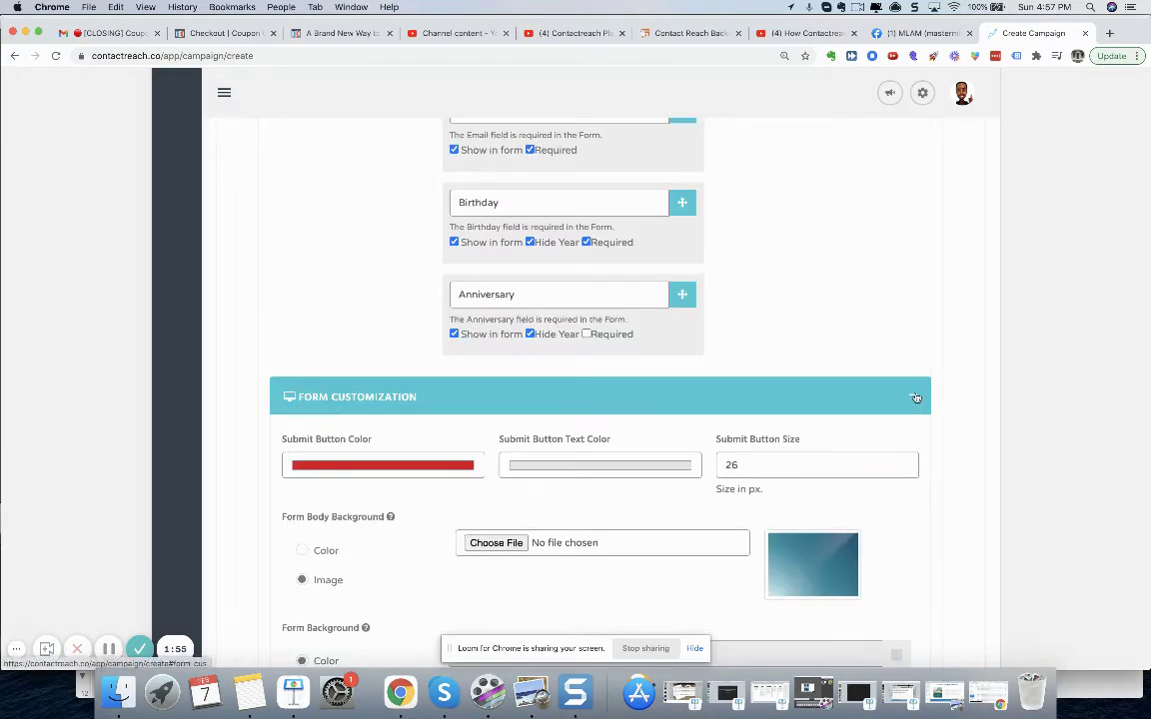
left_click(915, 400)
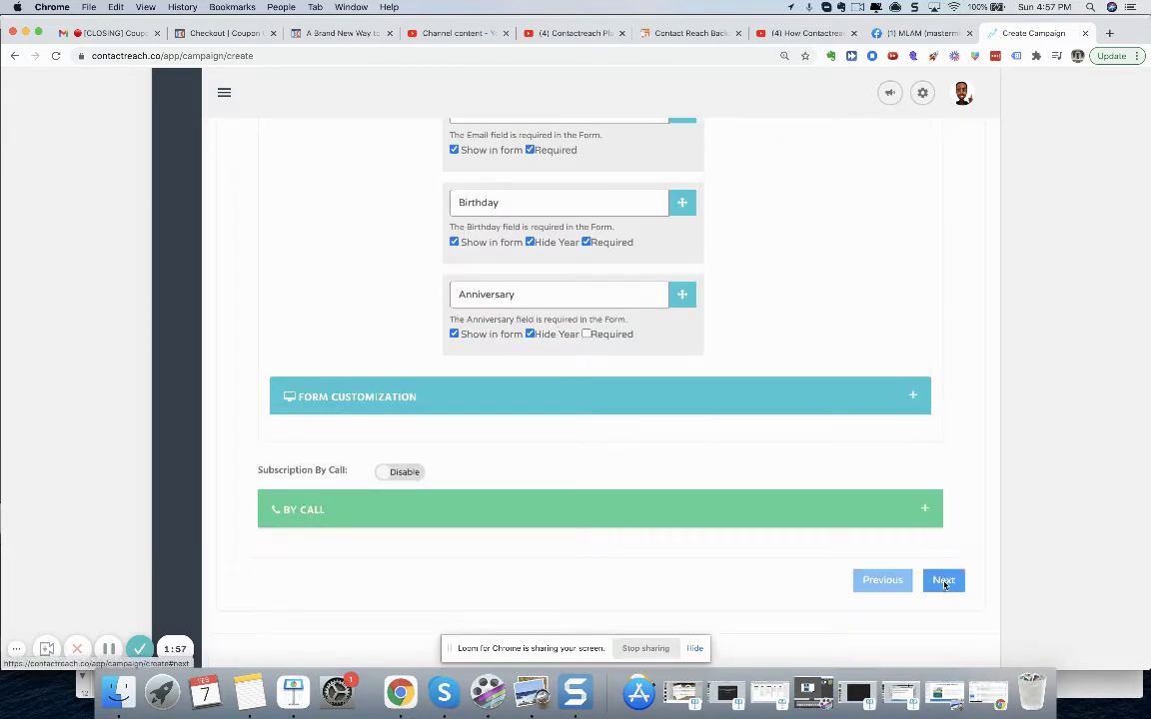
left_click(945, 582)
- Write the VIP birthday club welcome text offering a free meal via %form%, fixing 'jsut' to 'just'
scroll(922, 446, "down", 2)
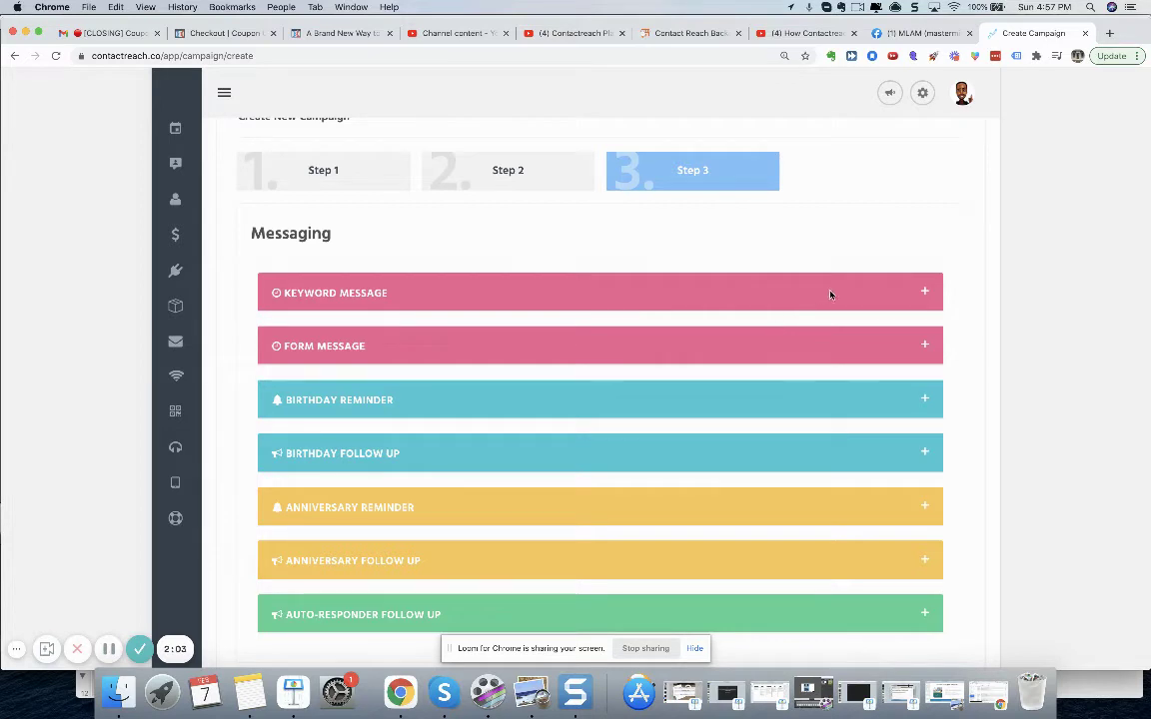
left_click(920, 295)
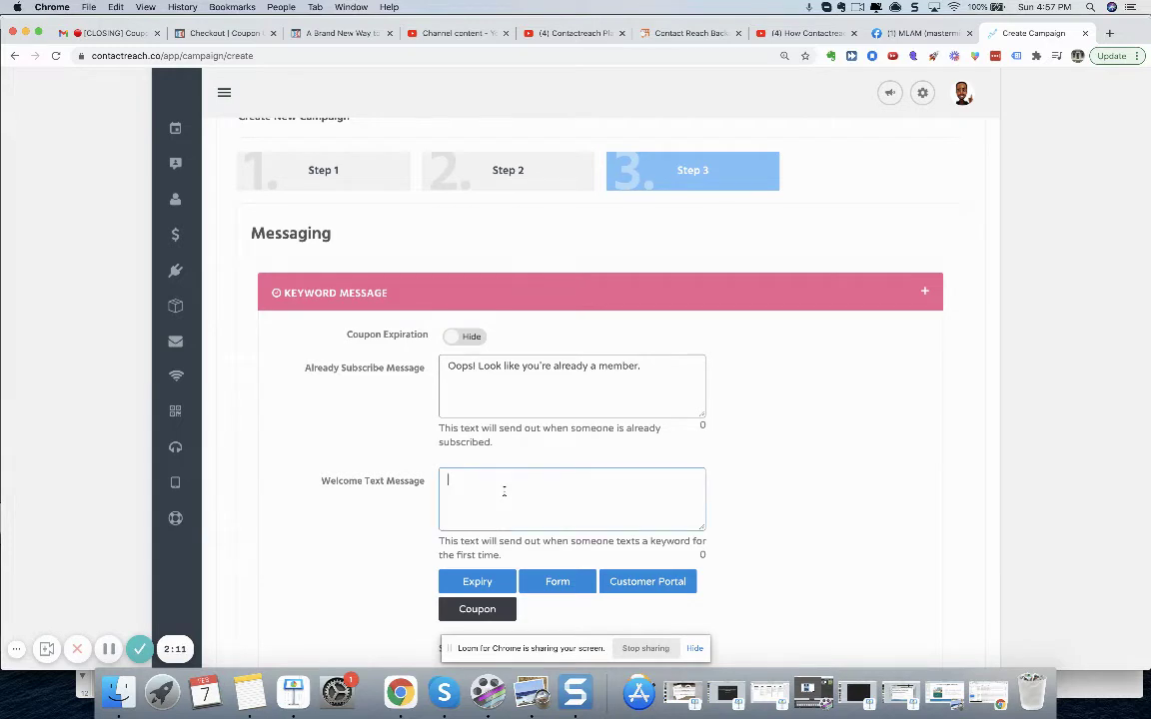
type("lcome to our VIP birthday club")
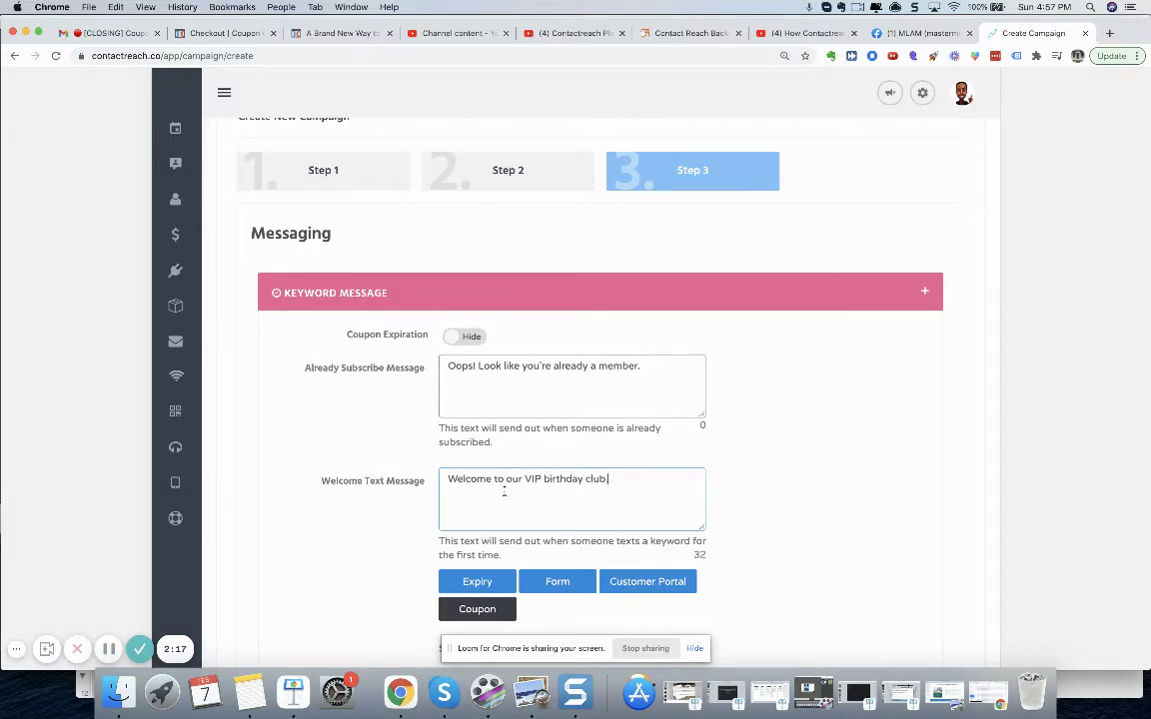
type(". To get a free meal on your ")
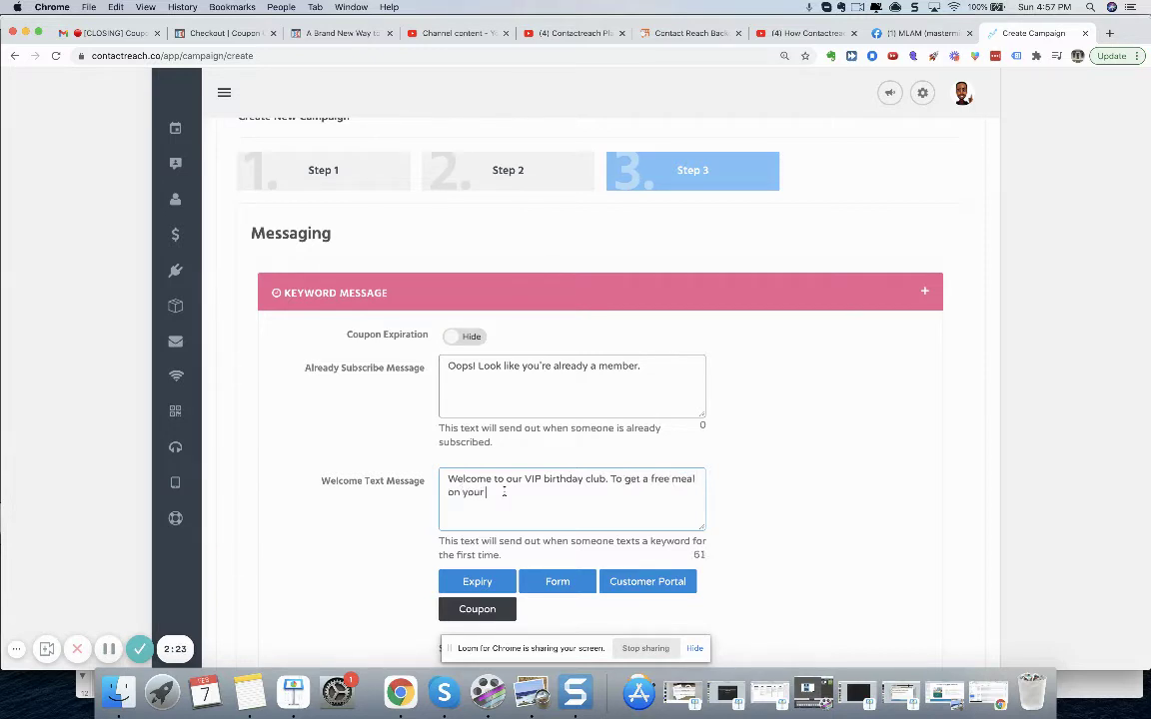
type("birthday, jsut complete the form here")
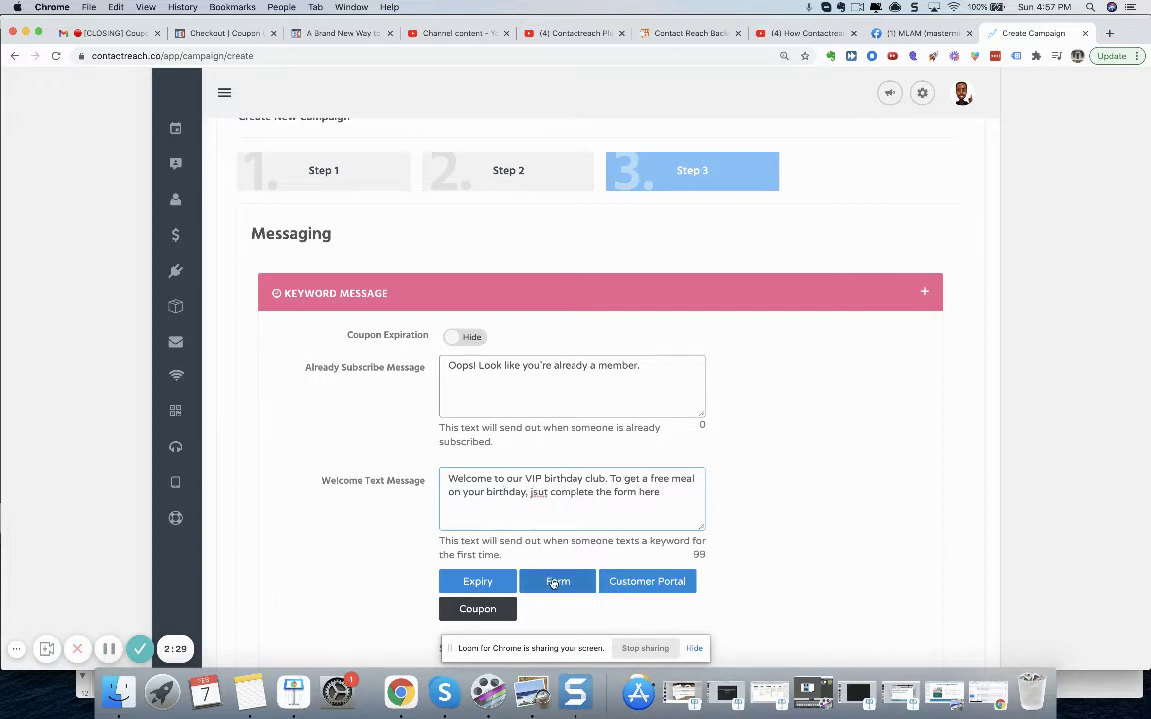
left_click(555, 581)
double_click(538, 492)
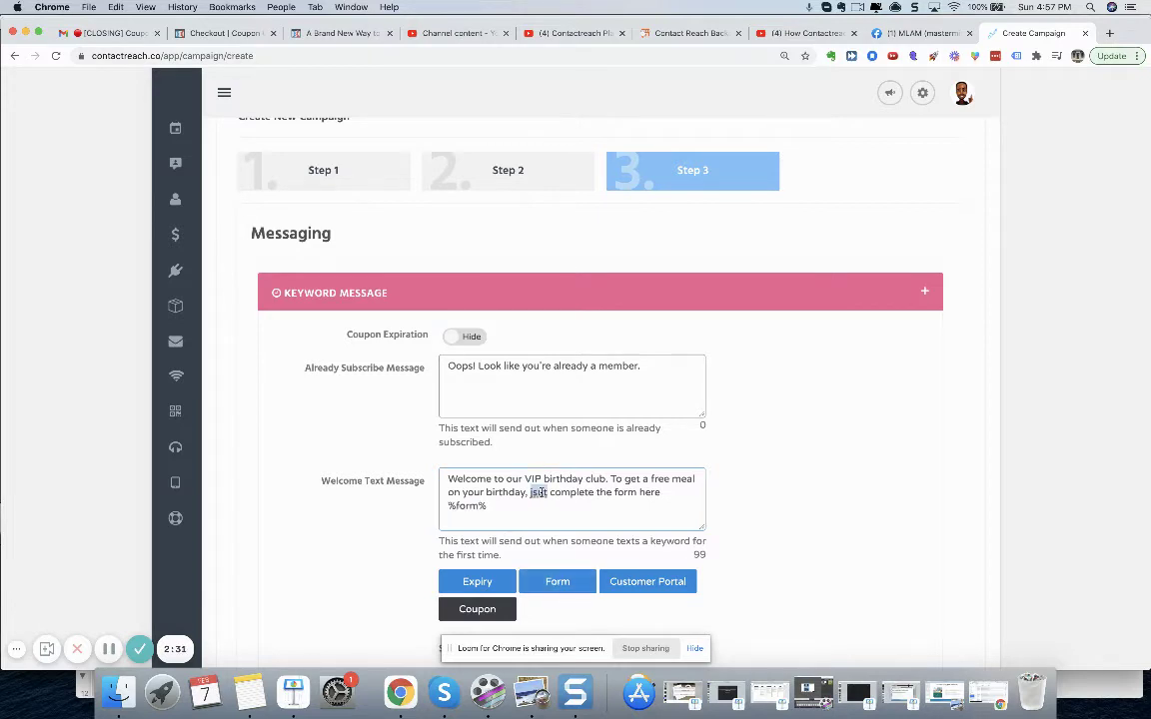
type("just")
- Scroll down to the Form Message section and select its heading
scroll(511, 519, "down", 2)
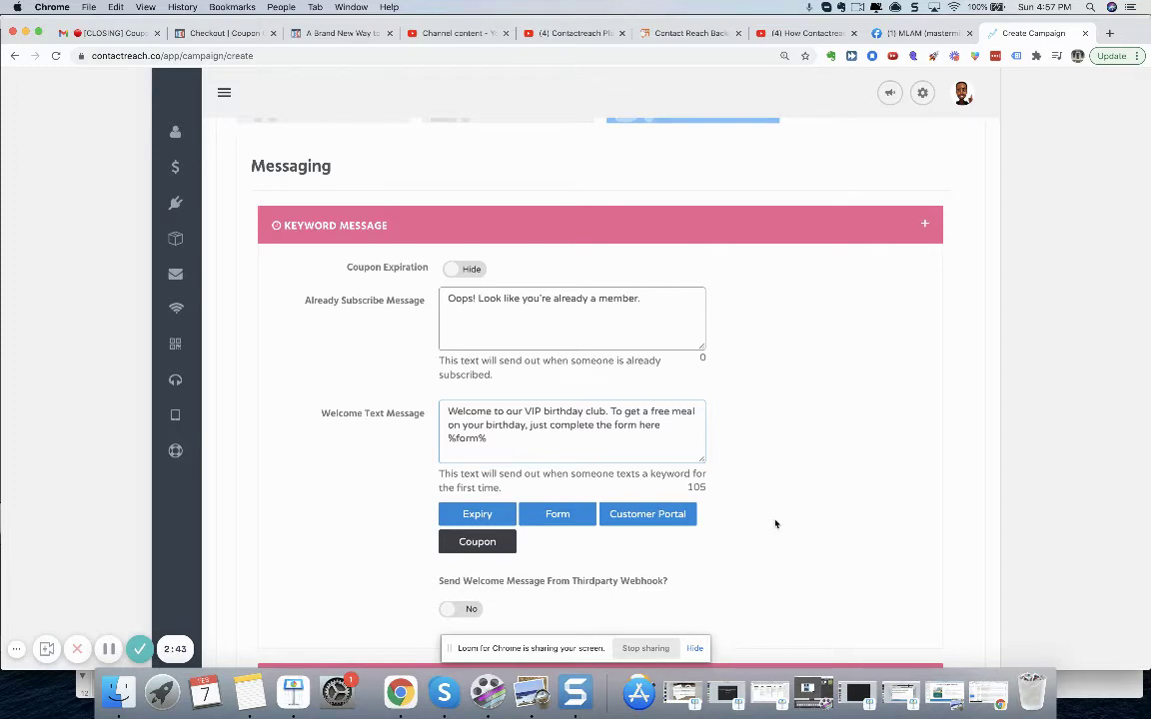
scroll(761, 541, "down", 2)
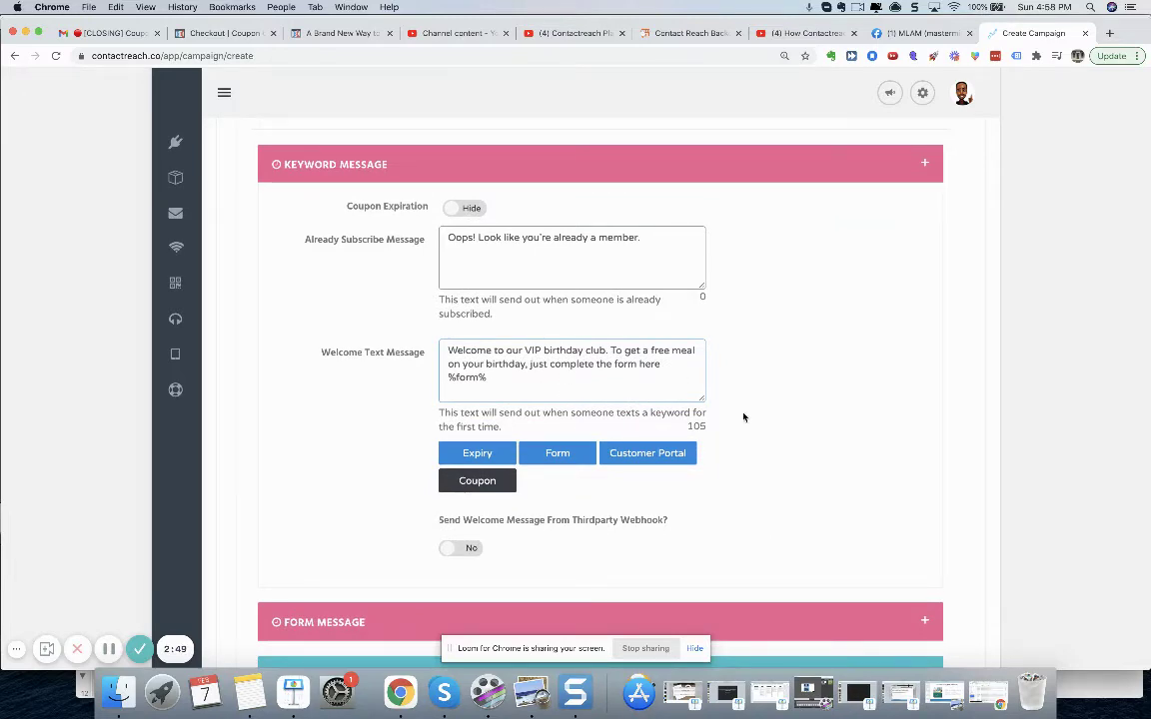
scroll(744, 417, "down", 6)
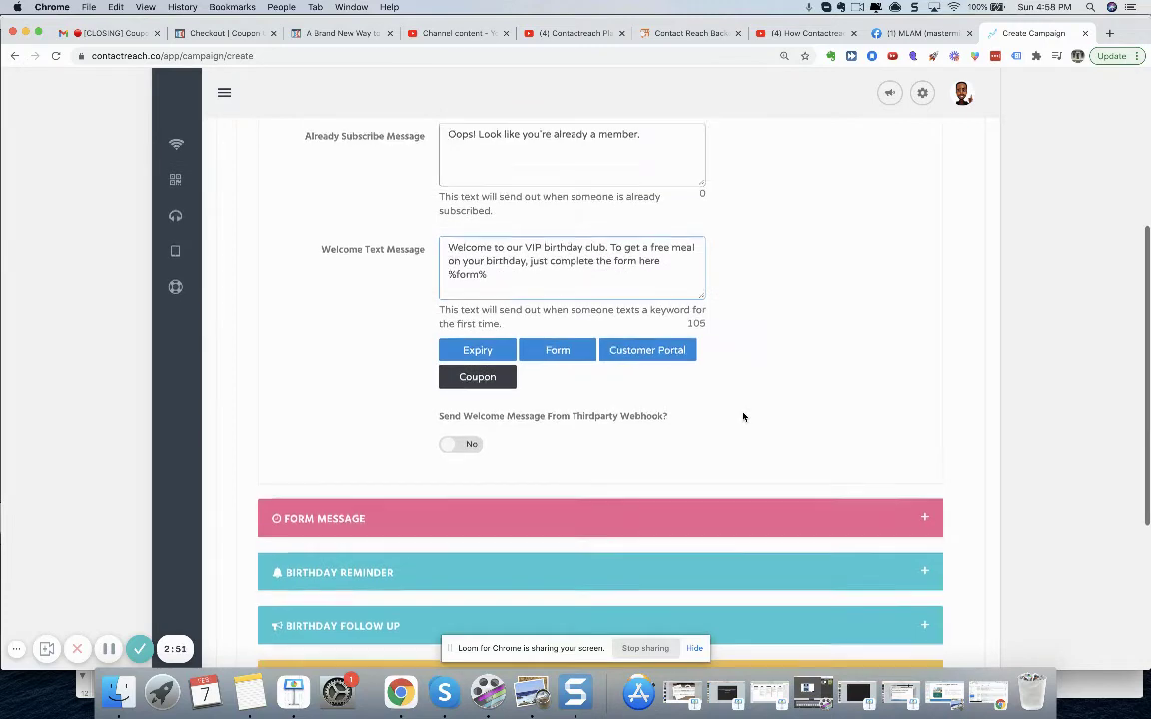
scroll(880, 409, "down", 2)
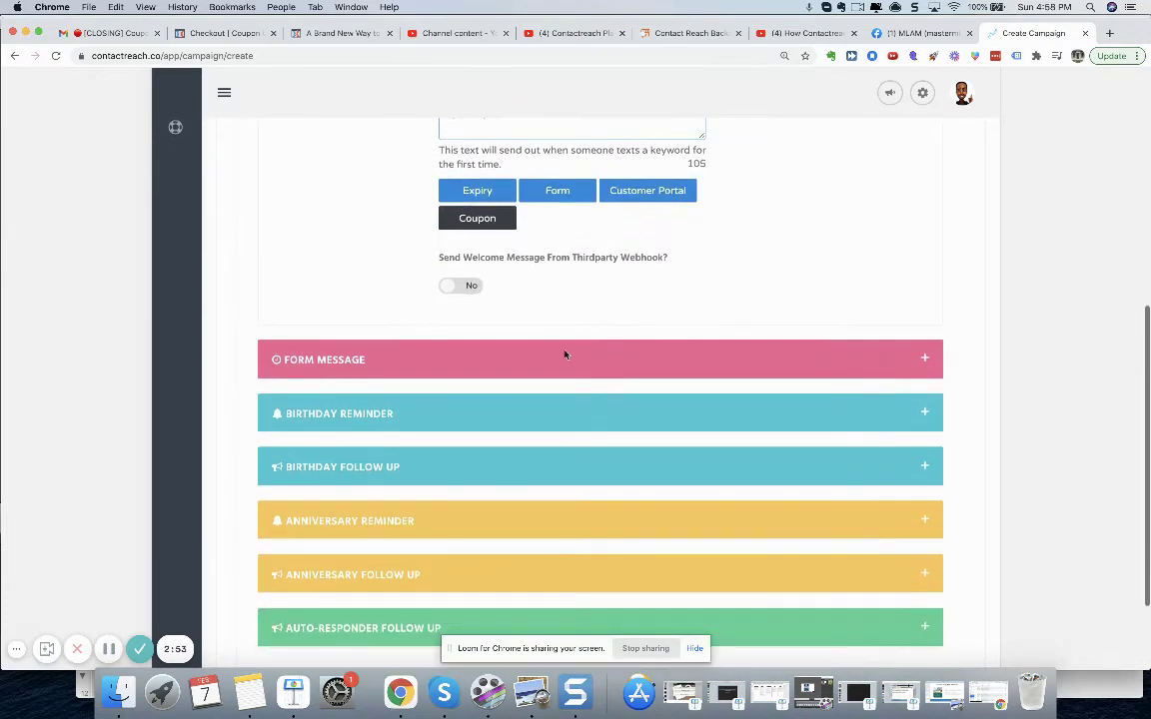
triple_click(322, 360)
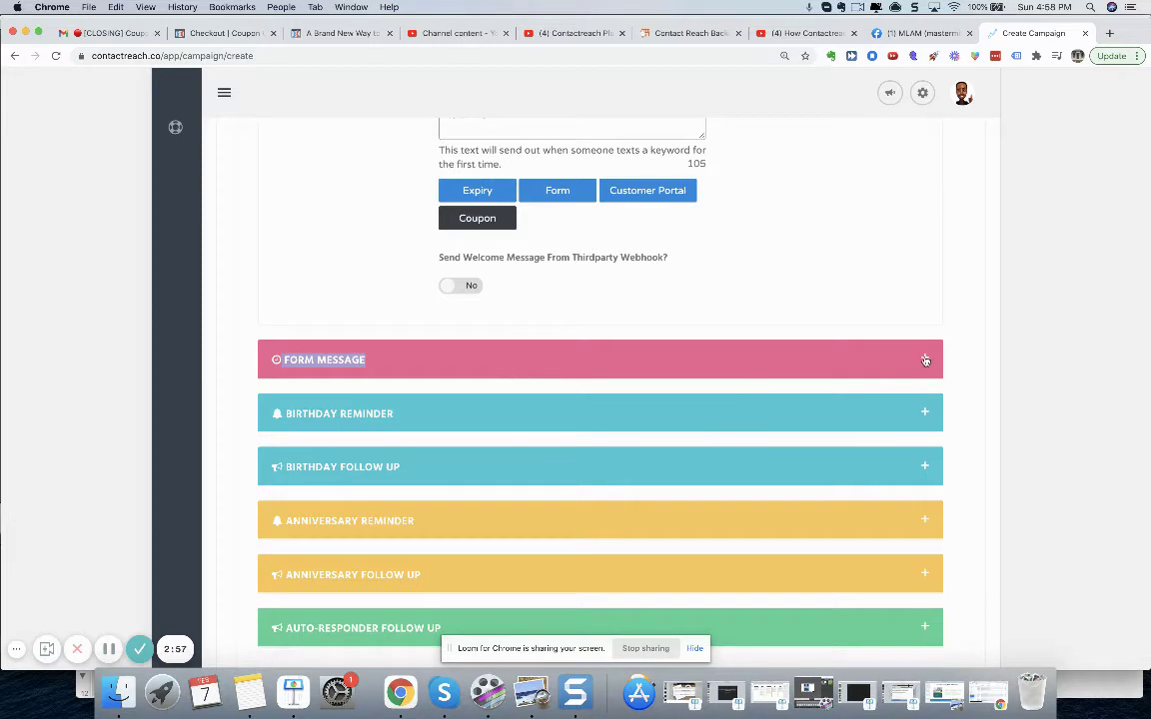
- Enable the Form Message SMS: 'Congrats %name% you're all signed up… Stay tuned for special offers.'
left_click(925, 360)
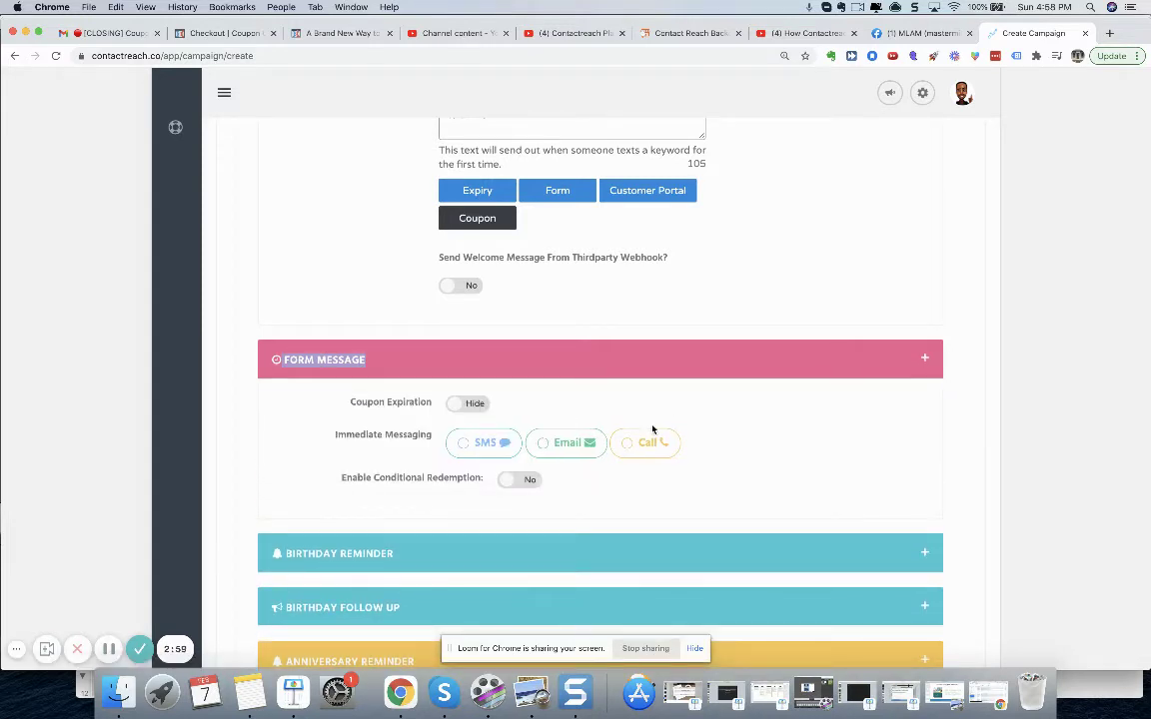
left_click(464, 447)
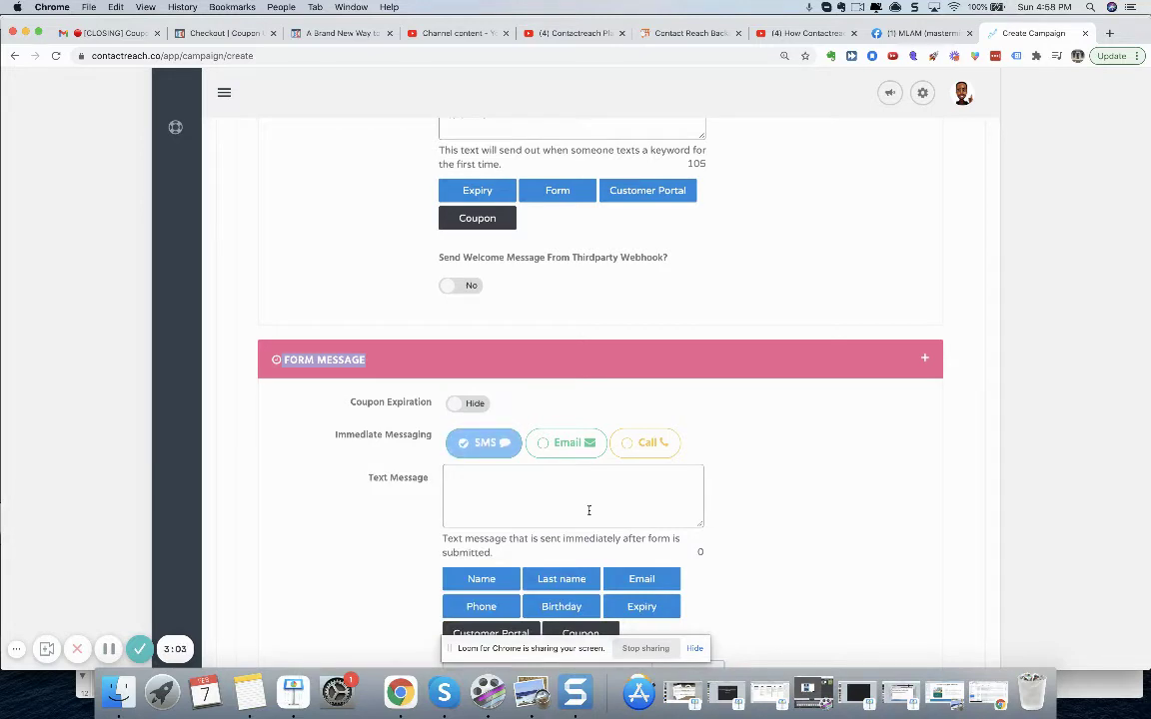
left_click(589, 511)
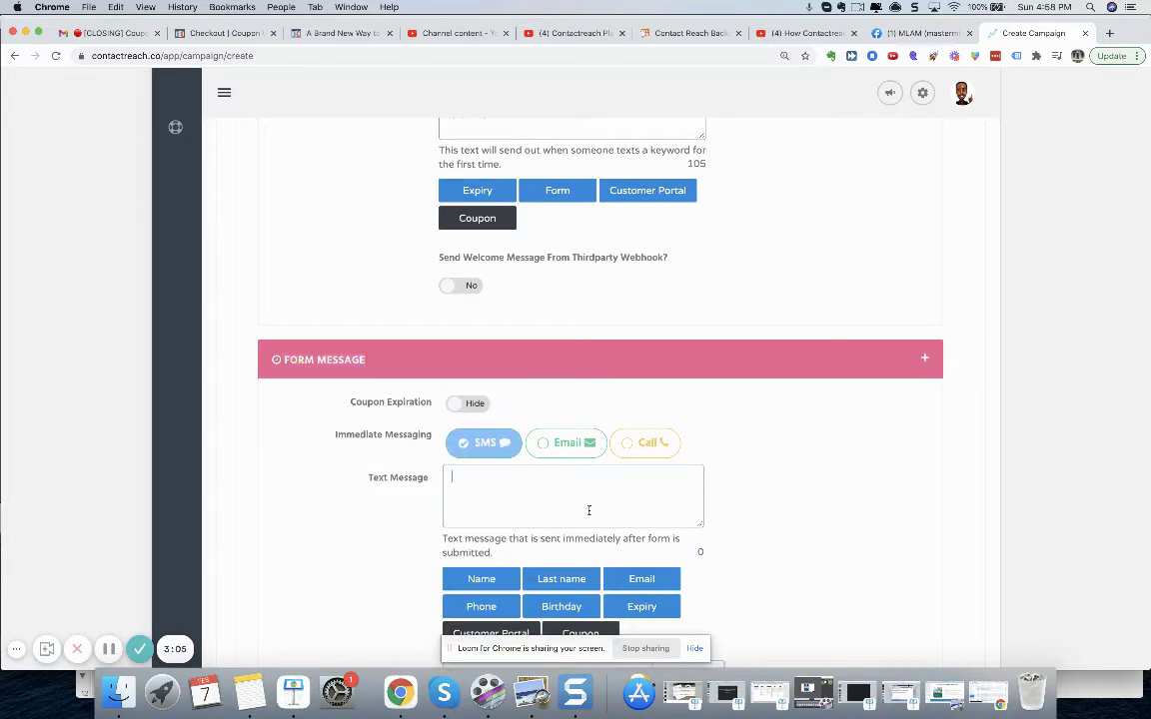
type("Congrats")
left_click(482, 580)
type("you're all sign")
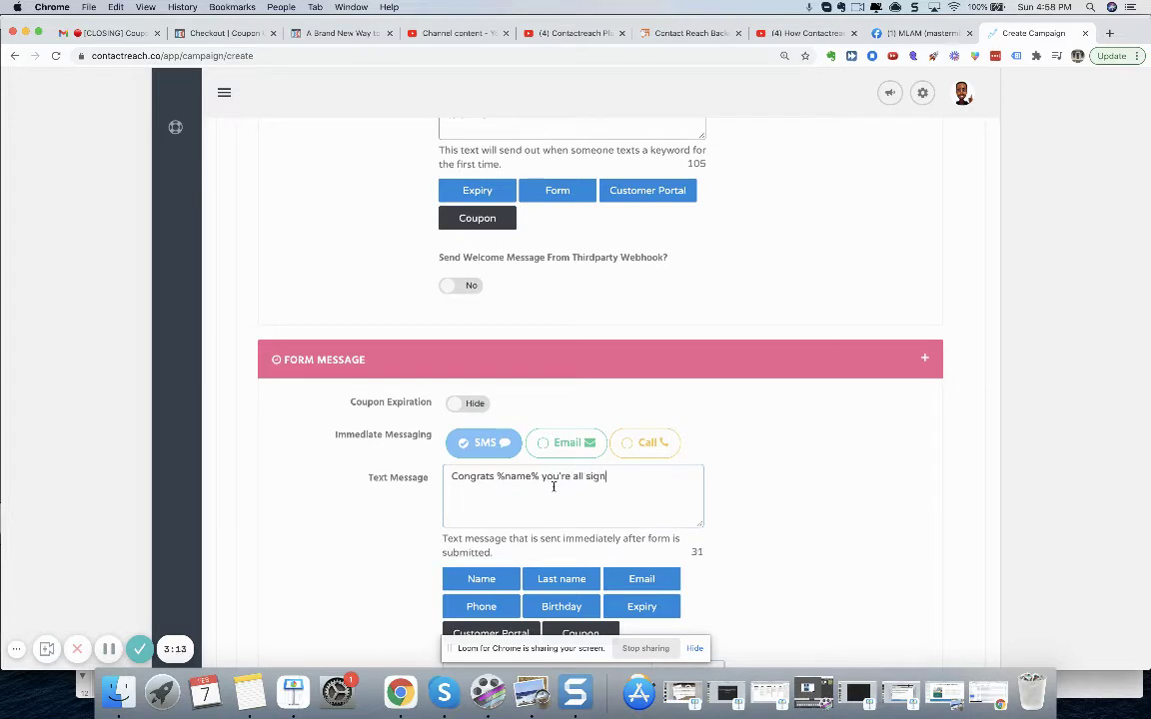
type("ed up for youour birthday club! Stay ")
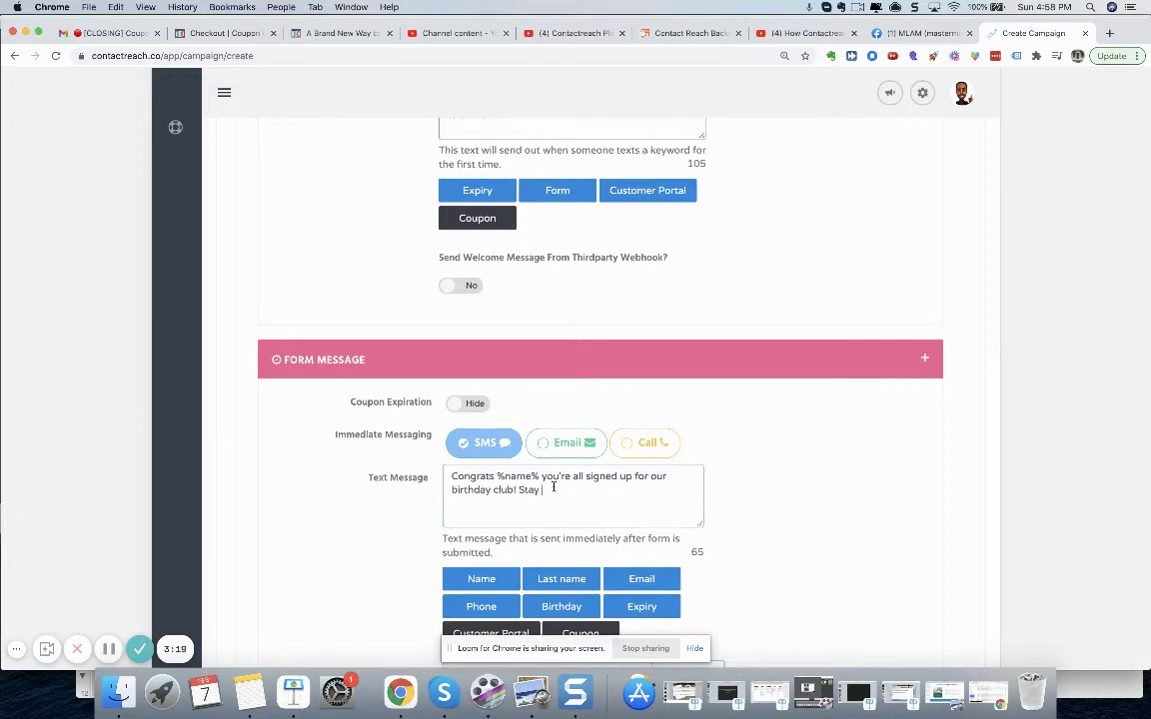
type("tuend for special offers.")
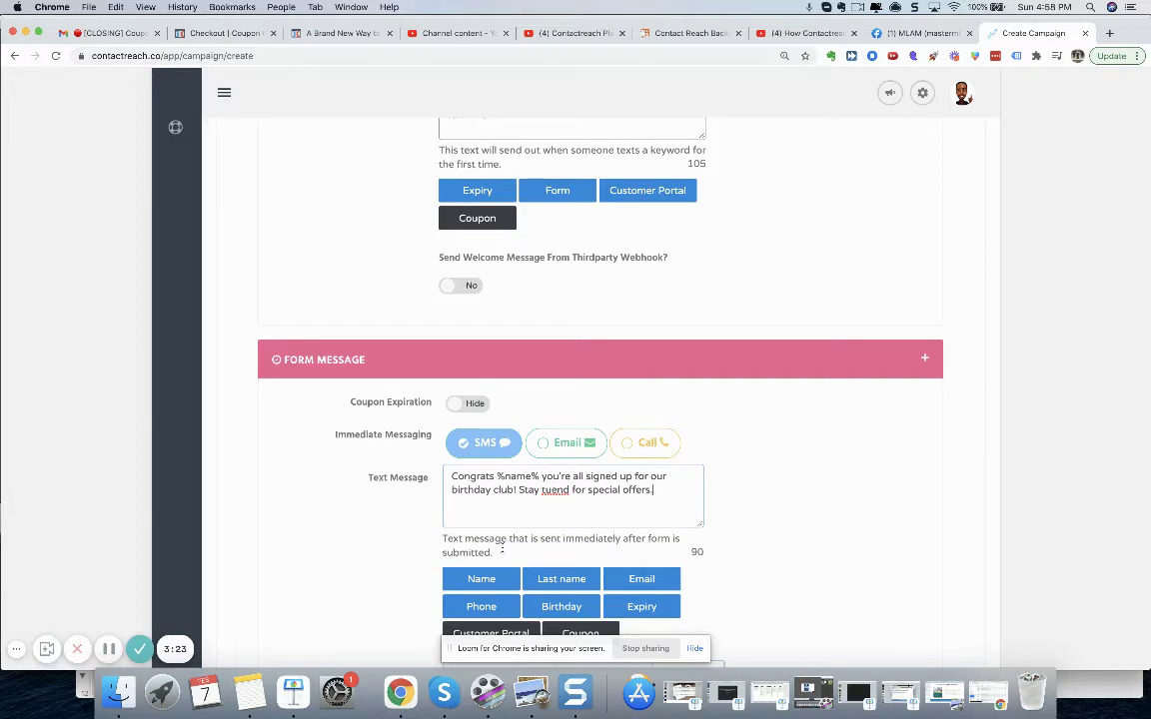
double_click(554, 490)
type("tuned")
scroll(541, 554, "down", 2)
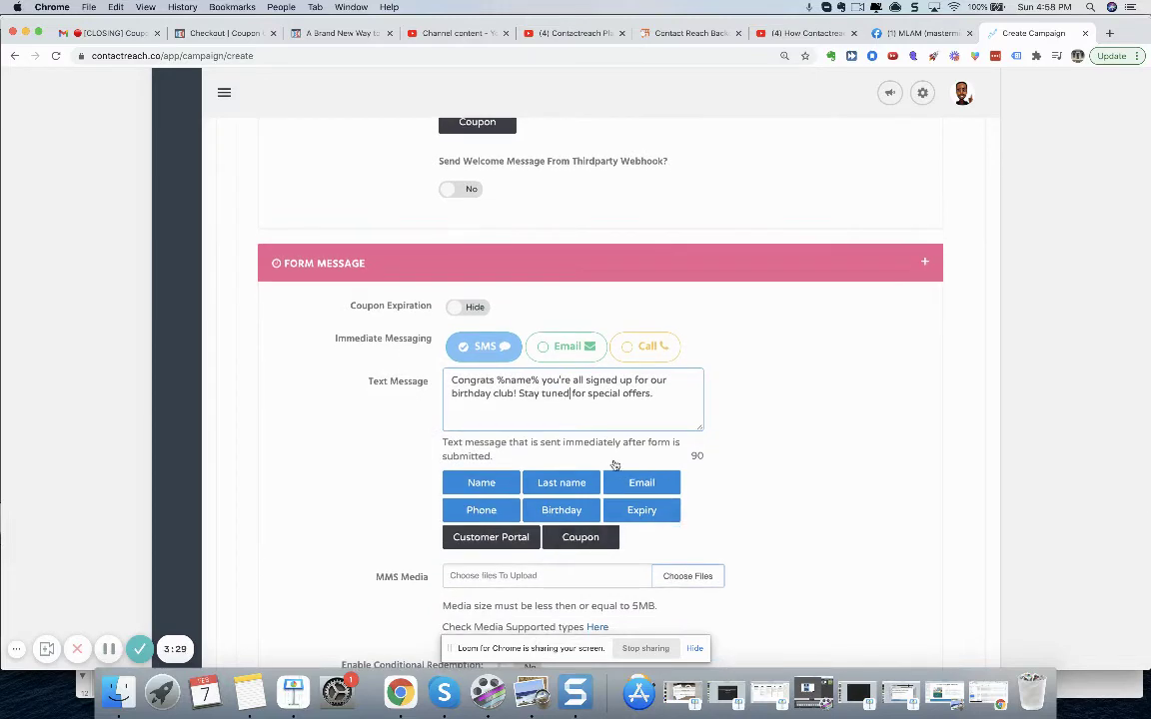
scroll(728, 469, "down", 5)
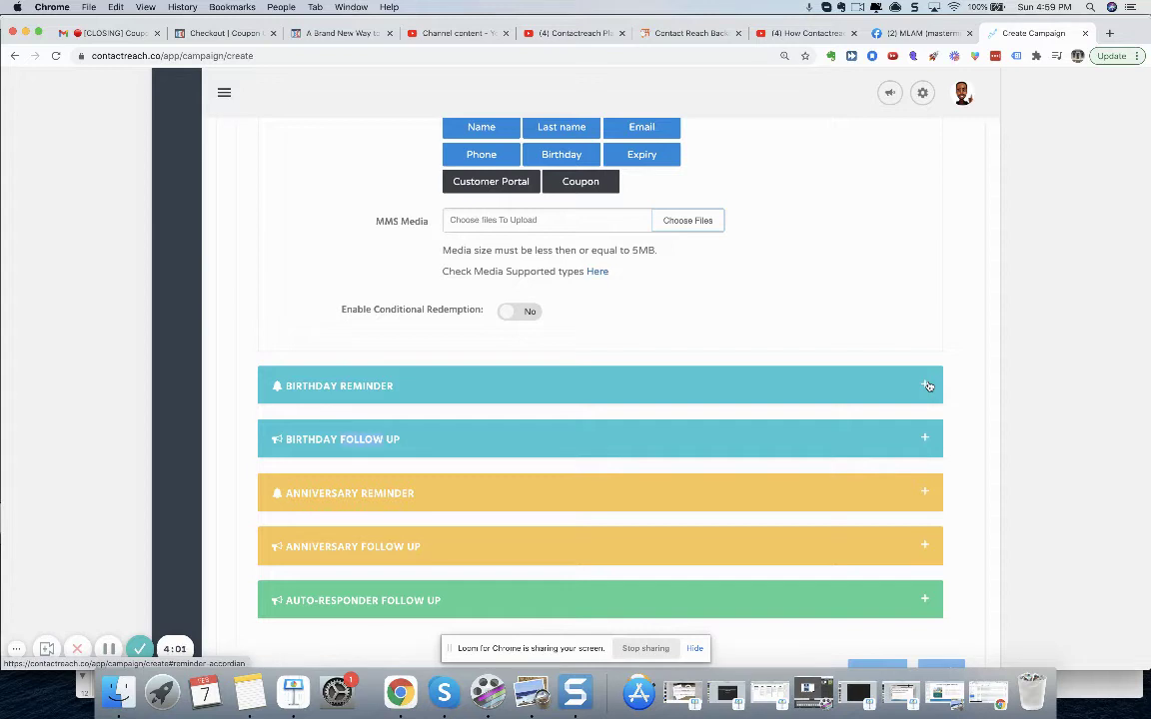
- Add Reminder 1 under Birthday Reminder and set its Coupon Expiration to Show
left_click(928, 386)
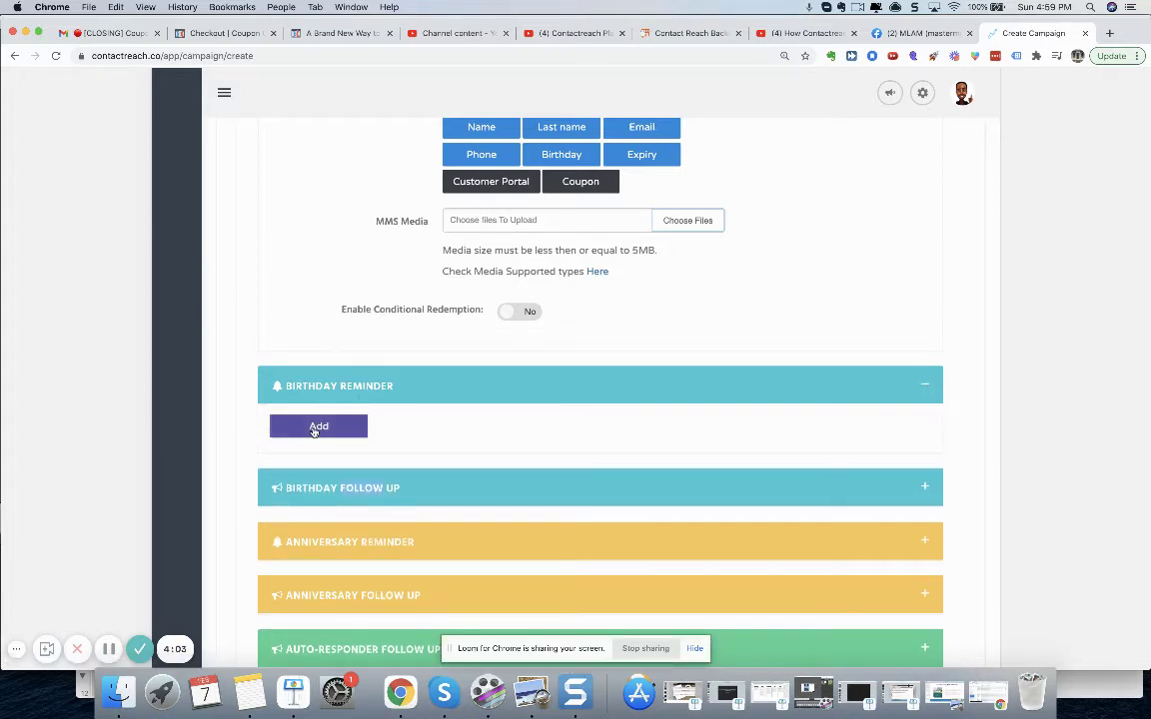
left_click(317, 428)
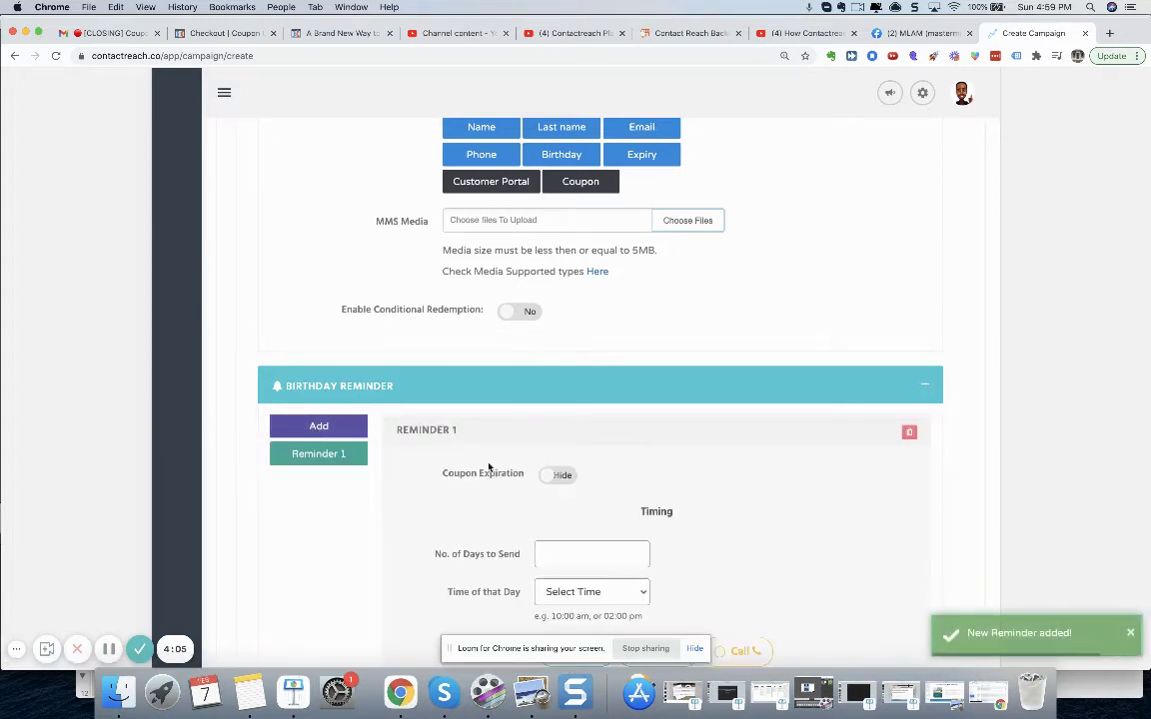
scroll(489, 467, "down", 4)
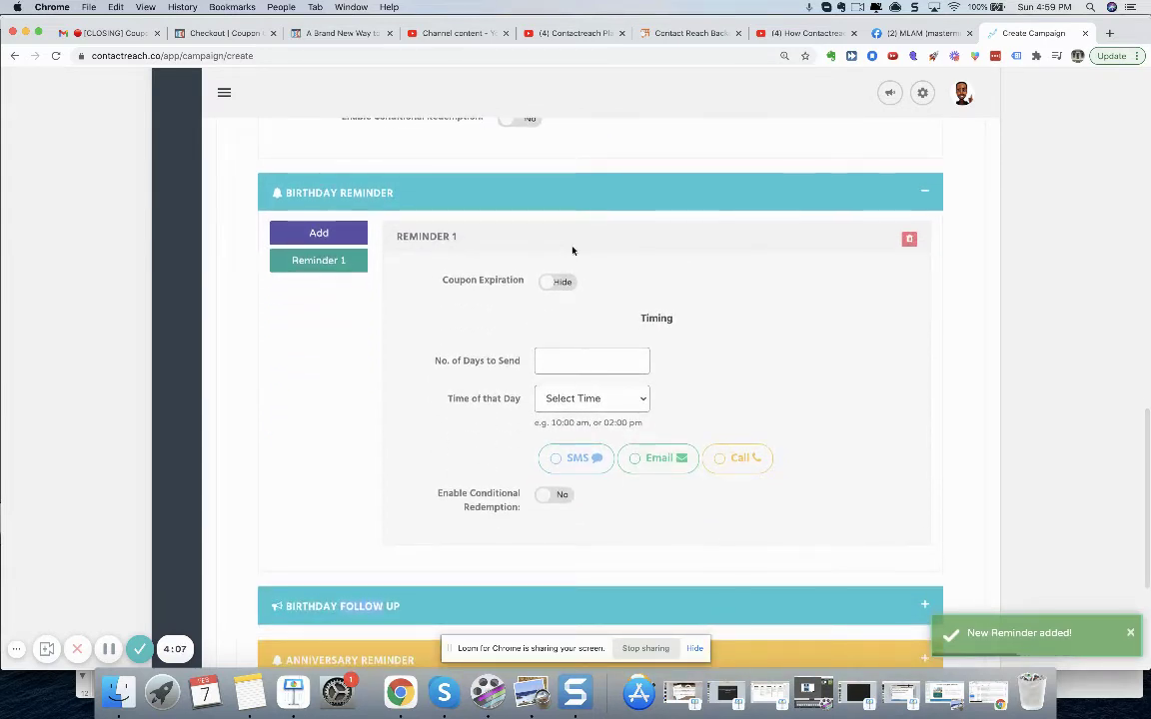
left_click(552, 286)
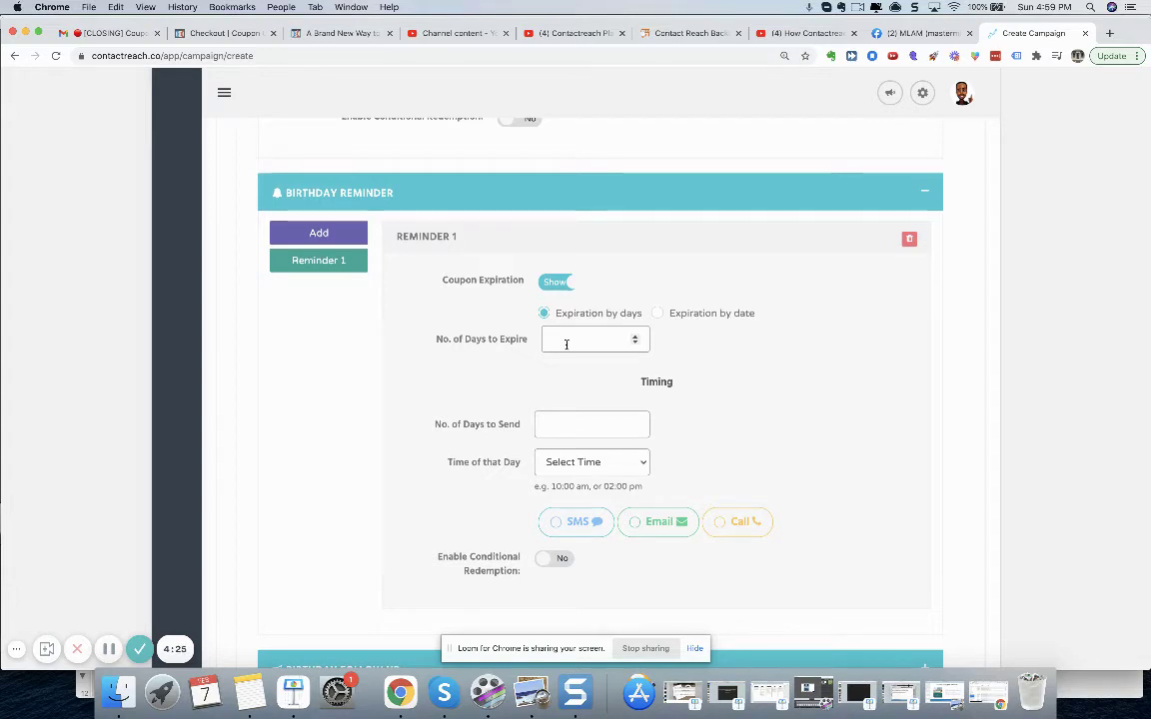
- Raise Reminder 1's No. of Days to Expire to 7
left_click(636, 338)
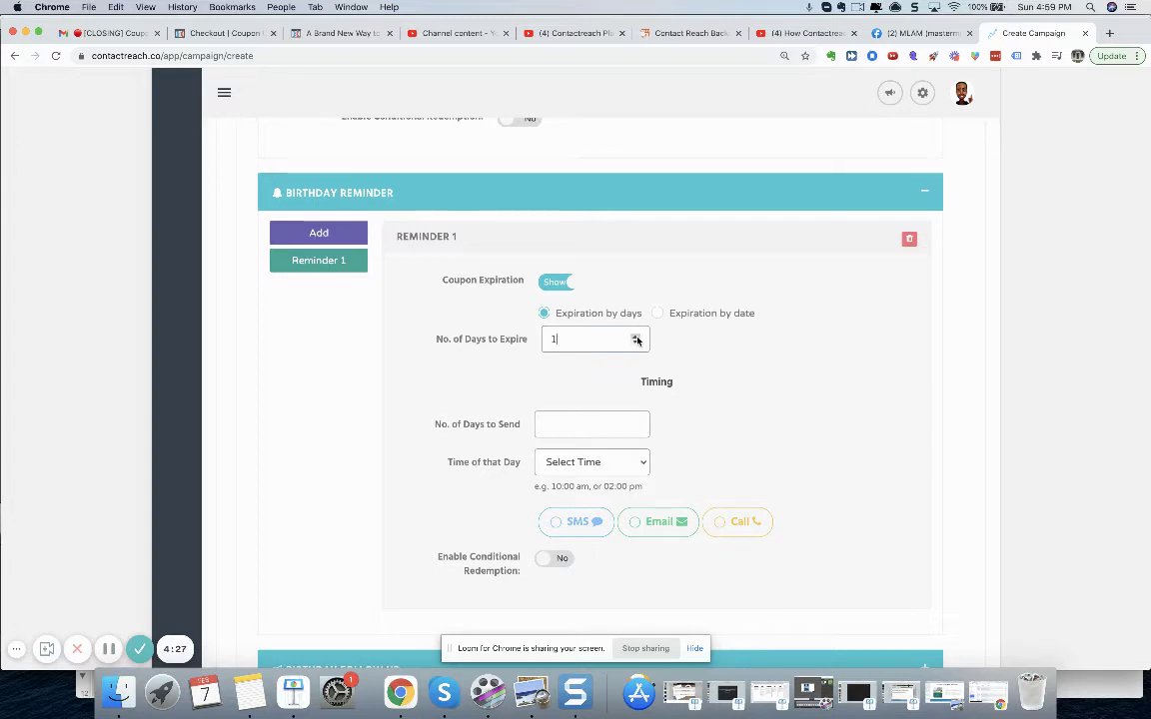
left_click(636, 338)
left_click(636, 339)
left_click(637, 338)
left_click(636, 339)
left_click(636, 338)
left_click(636, 338)
left_click(636, 339)
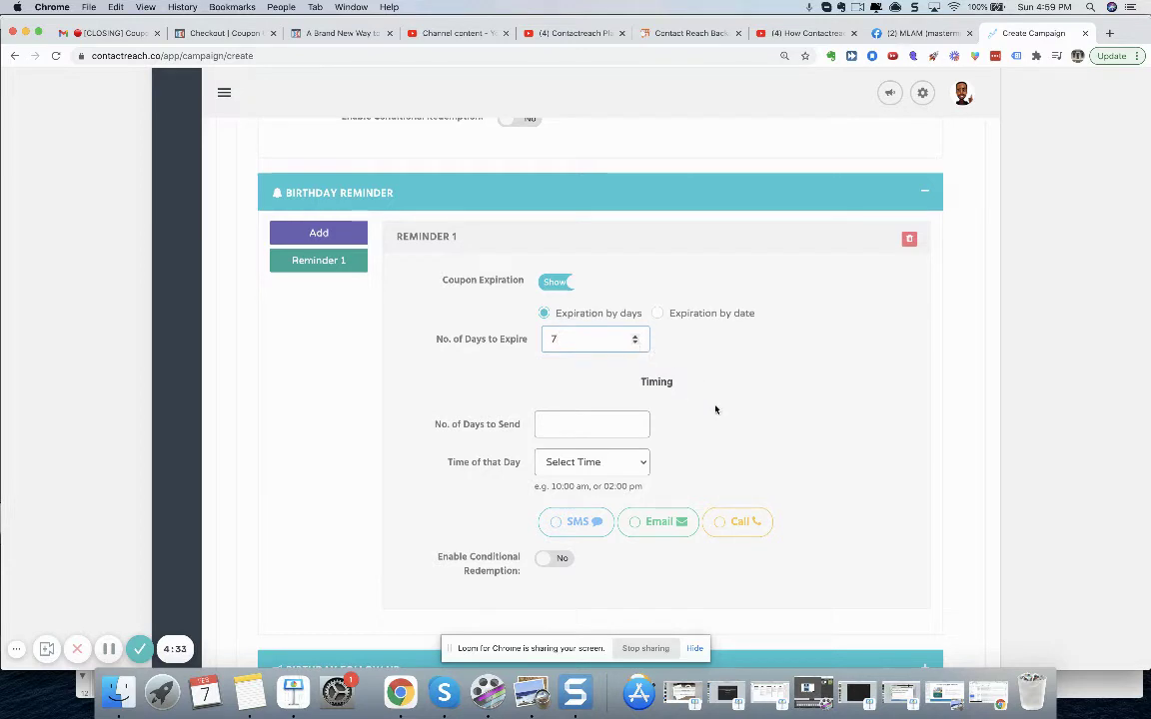
- Set Reminder 1's Days to Send to 3
scroll(715, 410, "down", 1)
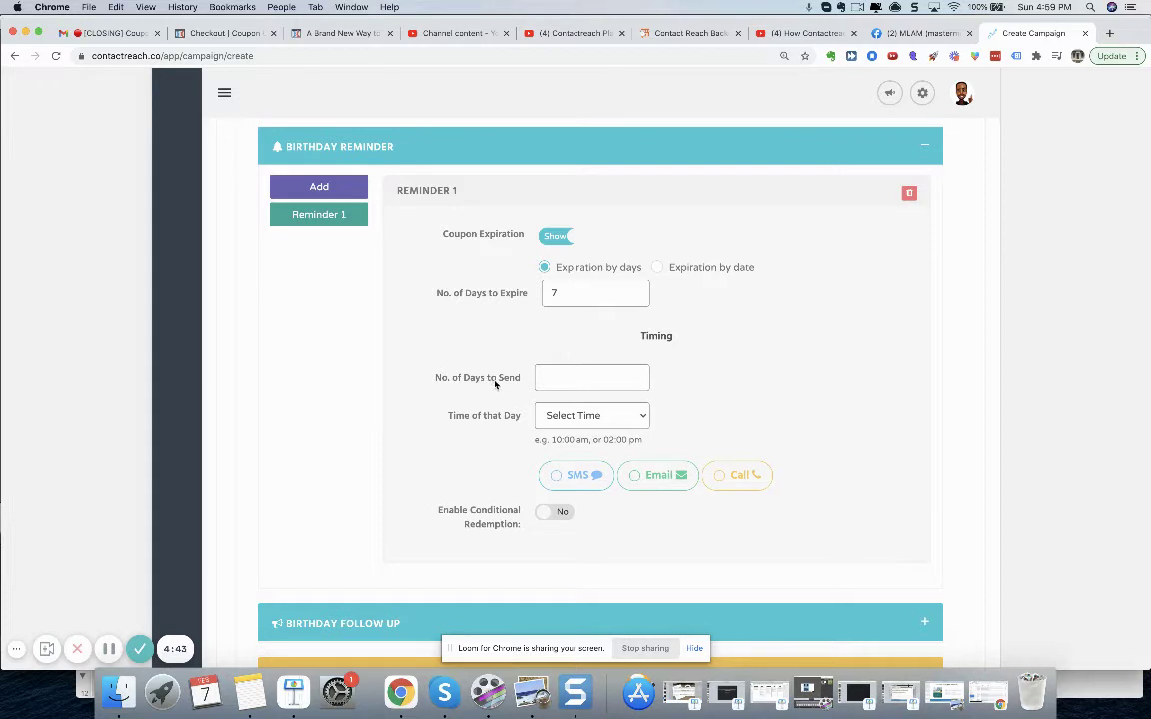
left_click(635, 380)
left_click(636, 379)
left_click(636, 376)
left_click(636, 381)
left_click(635, 375)
- Schedule Reminder 1 for 11:00 AM and deliver it by SMS
left_click(642, 418)
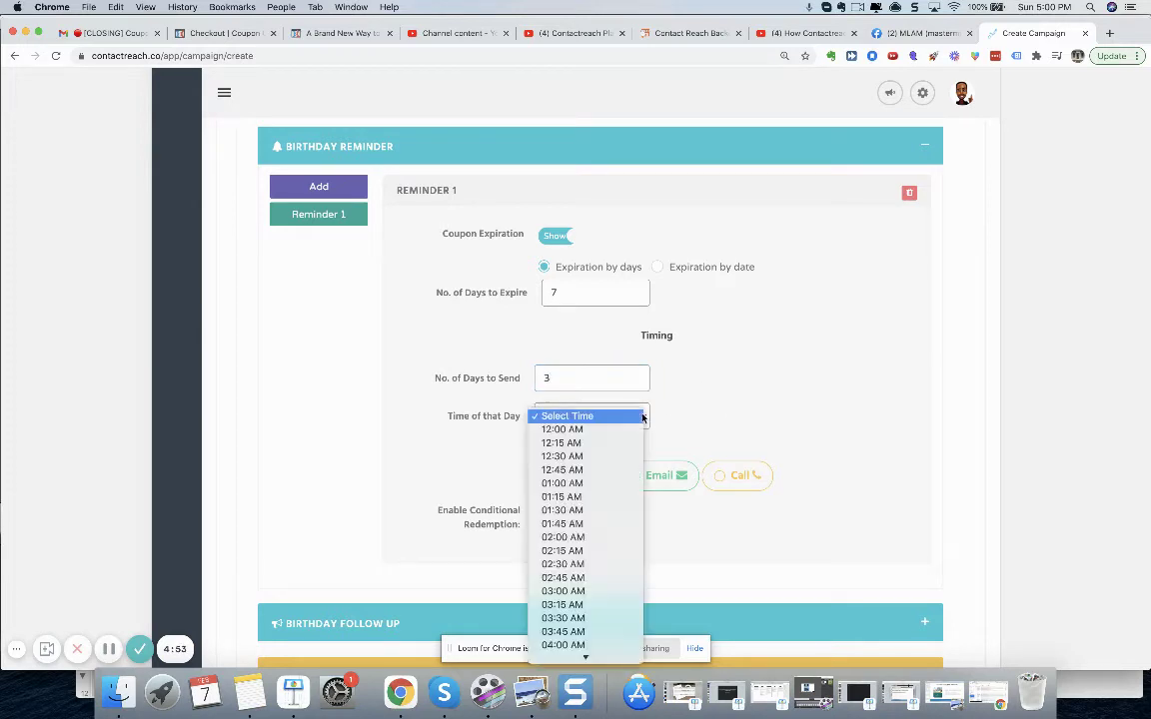
scroll(626, 497, "down", 3)
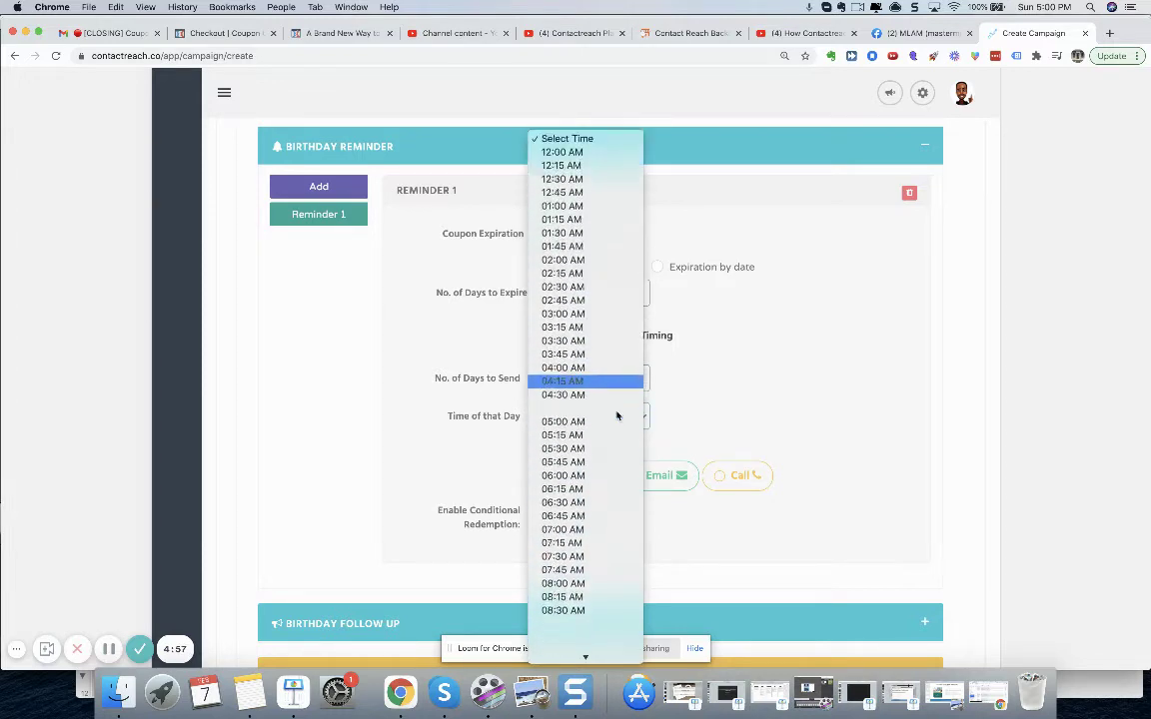
scroll(616, 415, "down", 5)
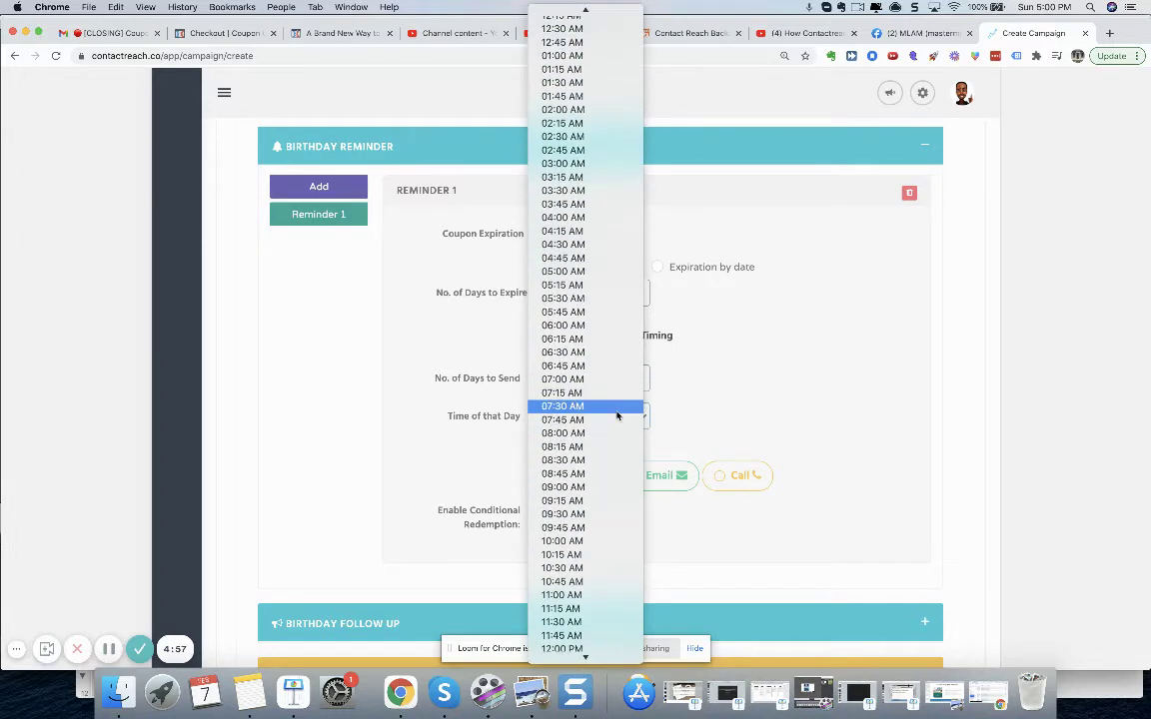
left_click(598, 594)
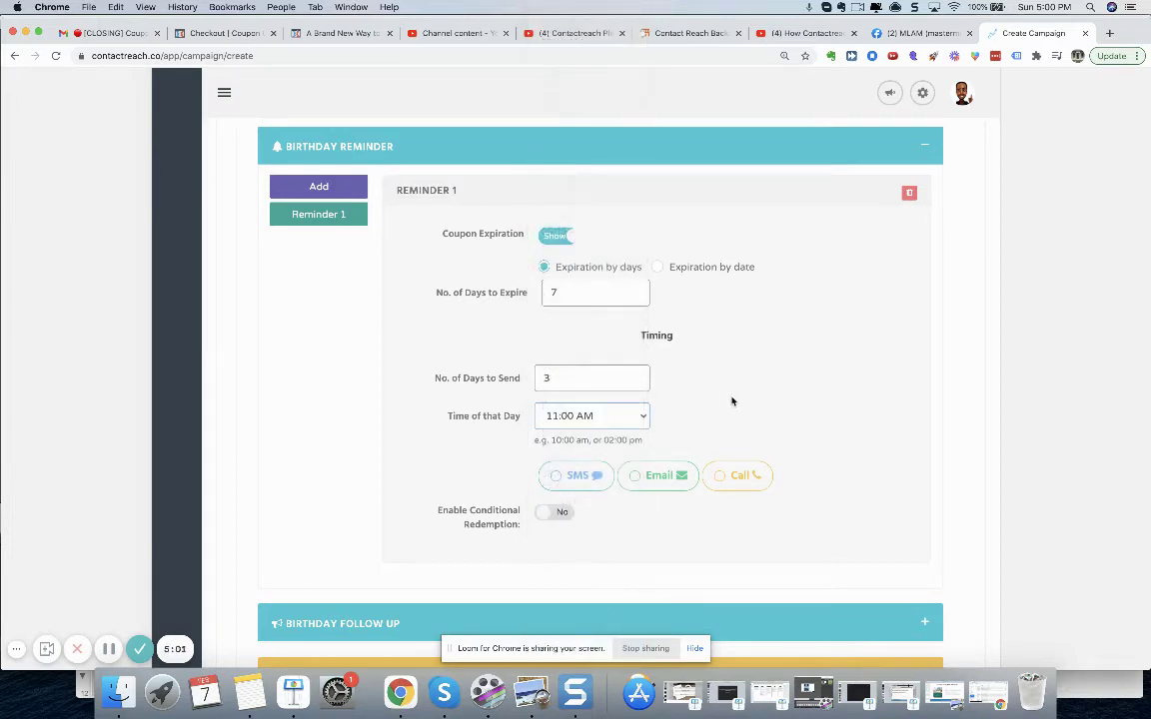
left_click(557, 483)
left_click(557, 483)
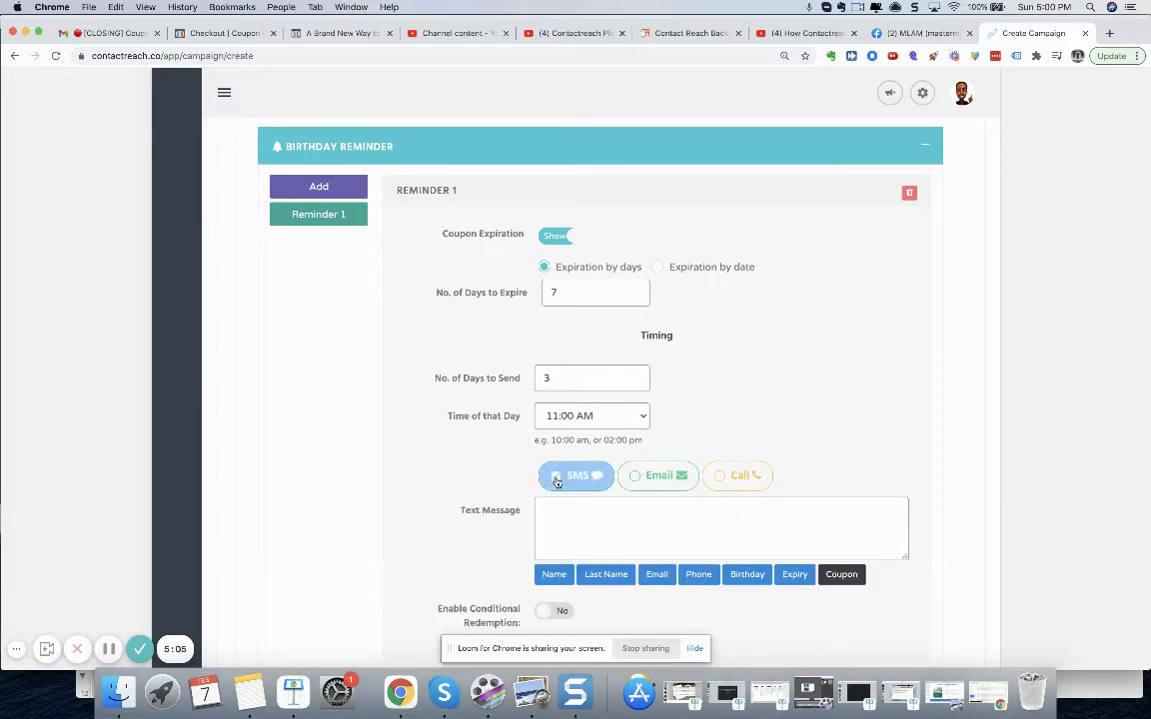
- Write Reminder 1's SMS from BOB STEAKHOUSE greeting %name% about their birthday, offering a FREE MEAL coupon
left_click(554, 574)
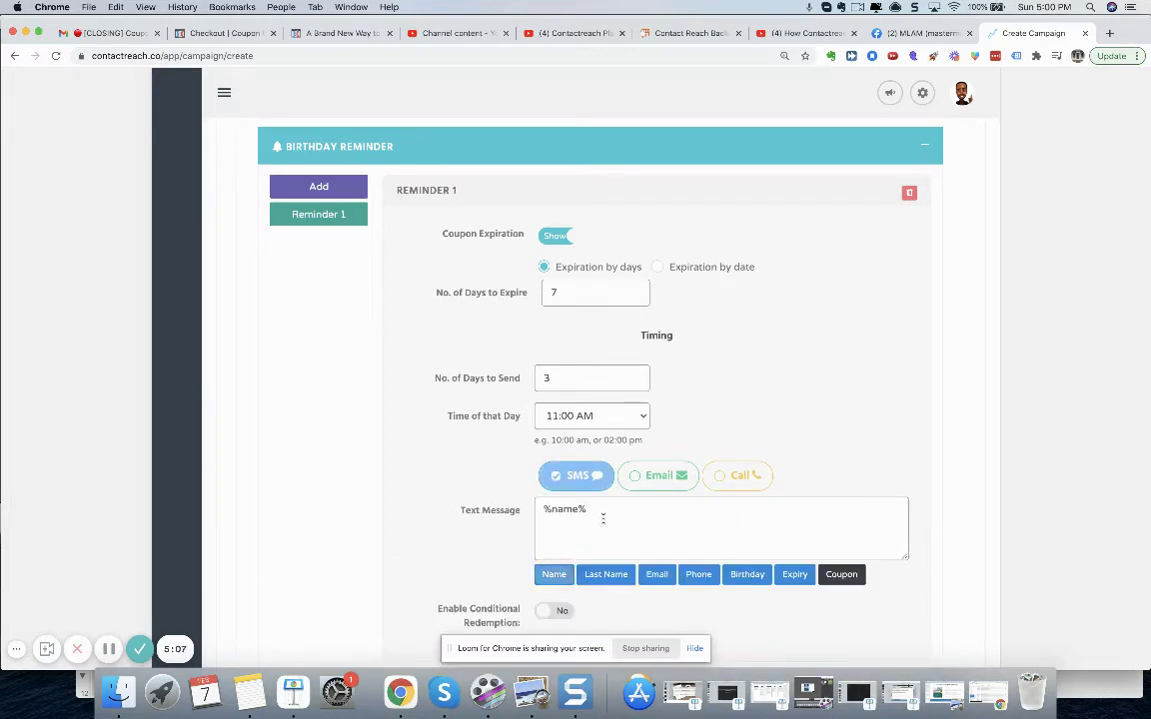
left_click(541, 510)
type("Hey %name%")
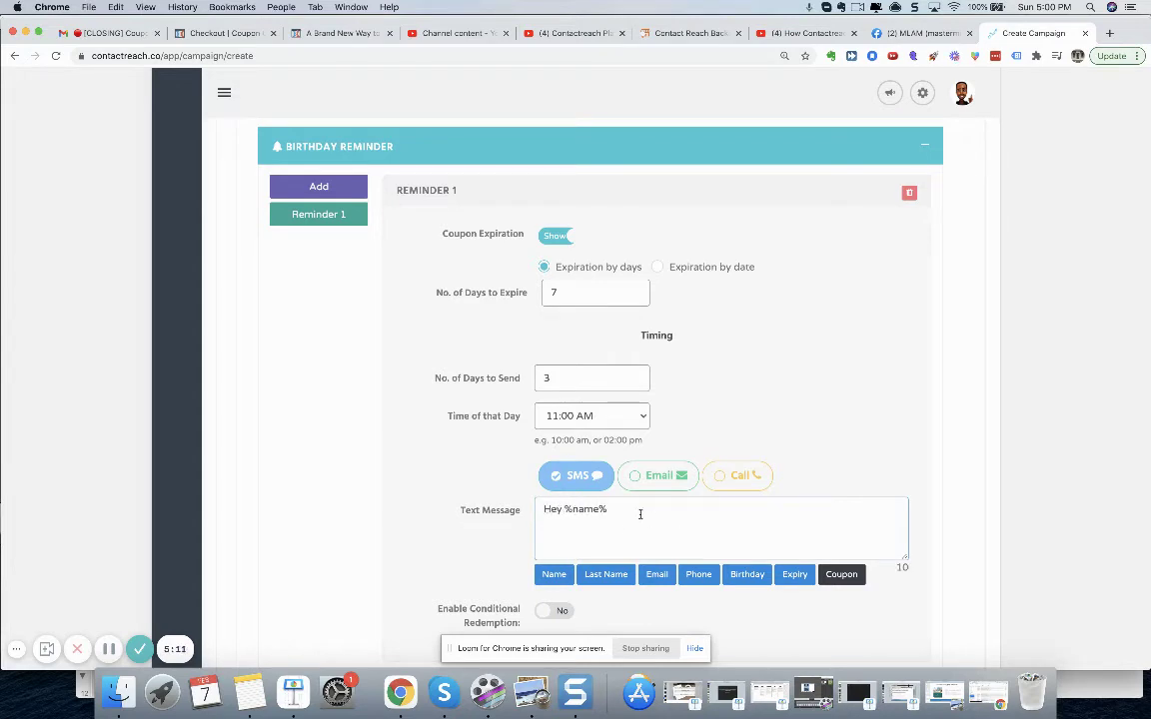
type(", a")
left_click(543, 510)
type("BOB STEAKHOUSE]")
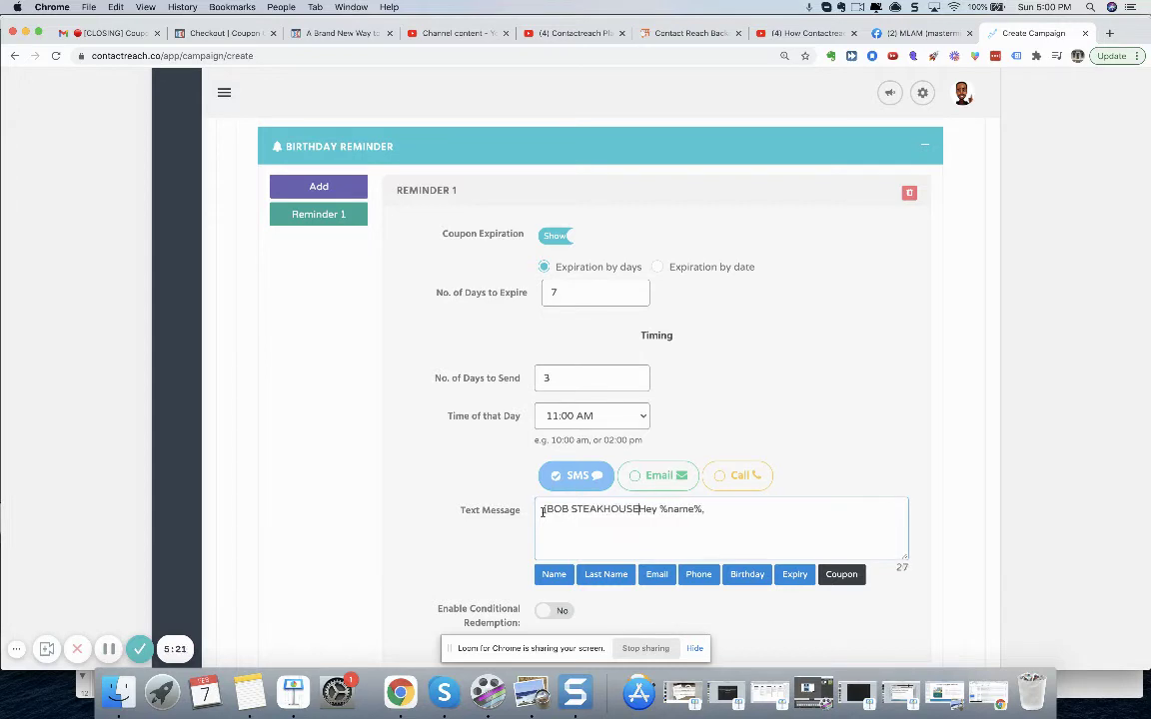
left_click(722, 513)
type("AKHOUSE] Hey %name%, we heard y")
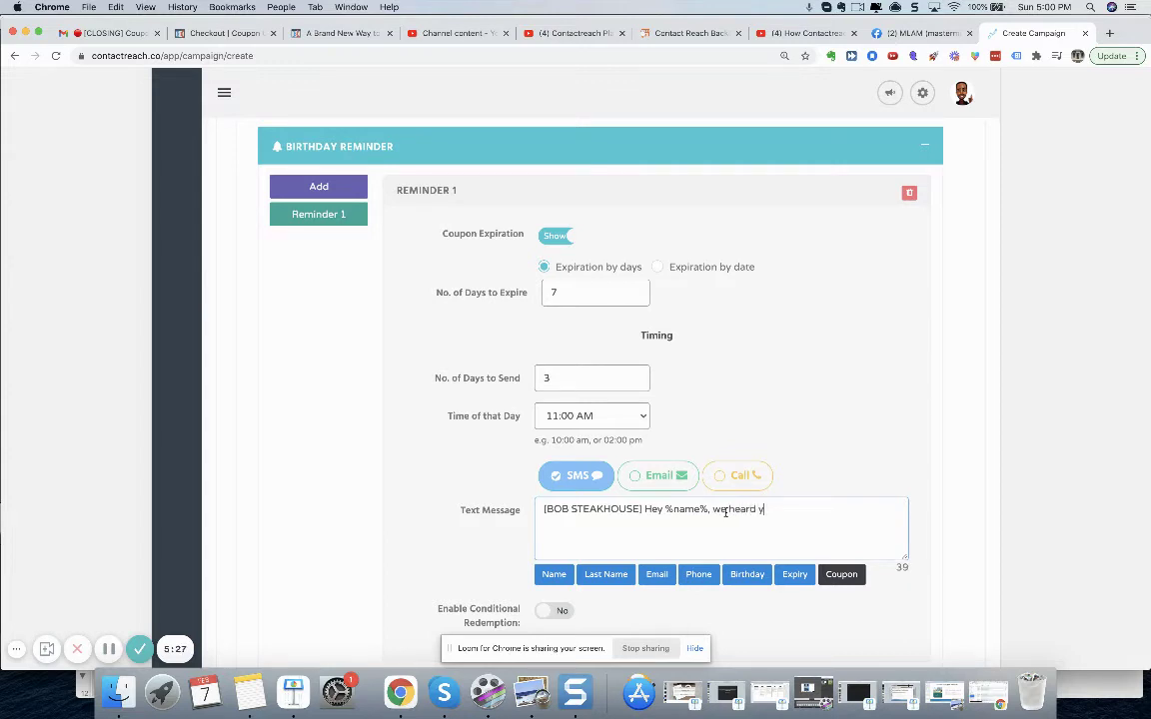
type("our birthday is coming up. ")
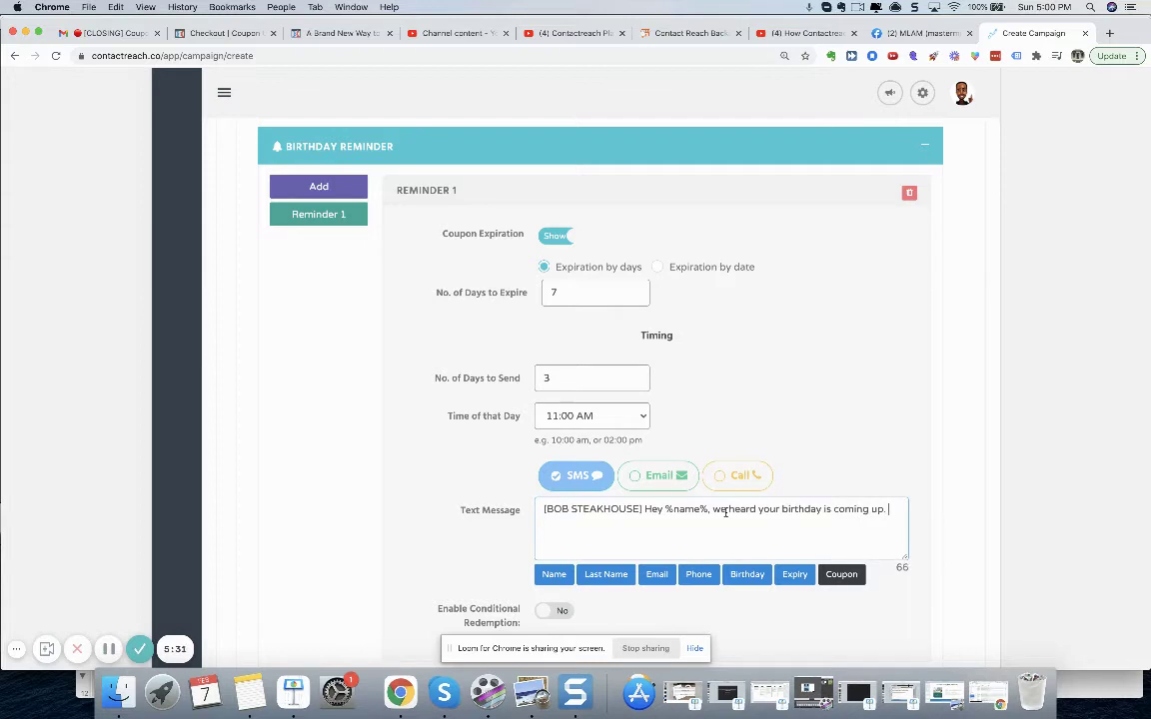
type("Come celebrate with us")
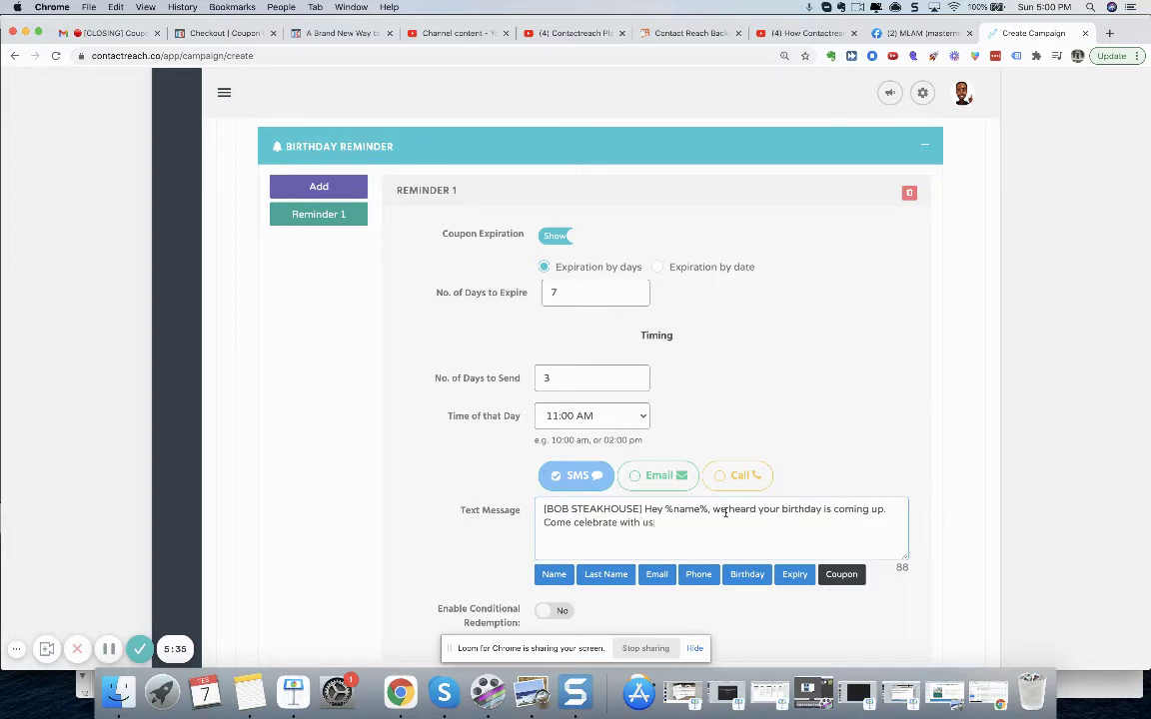
type(" and get a FREE MEAL!")
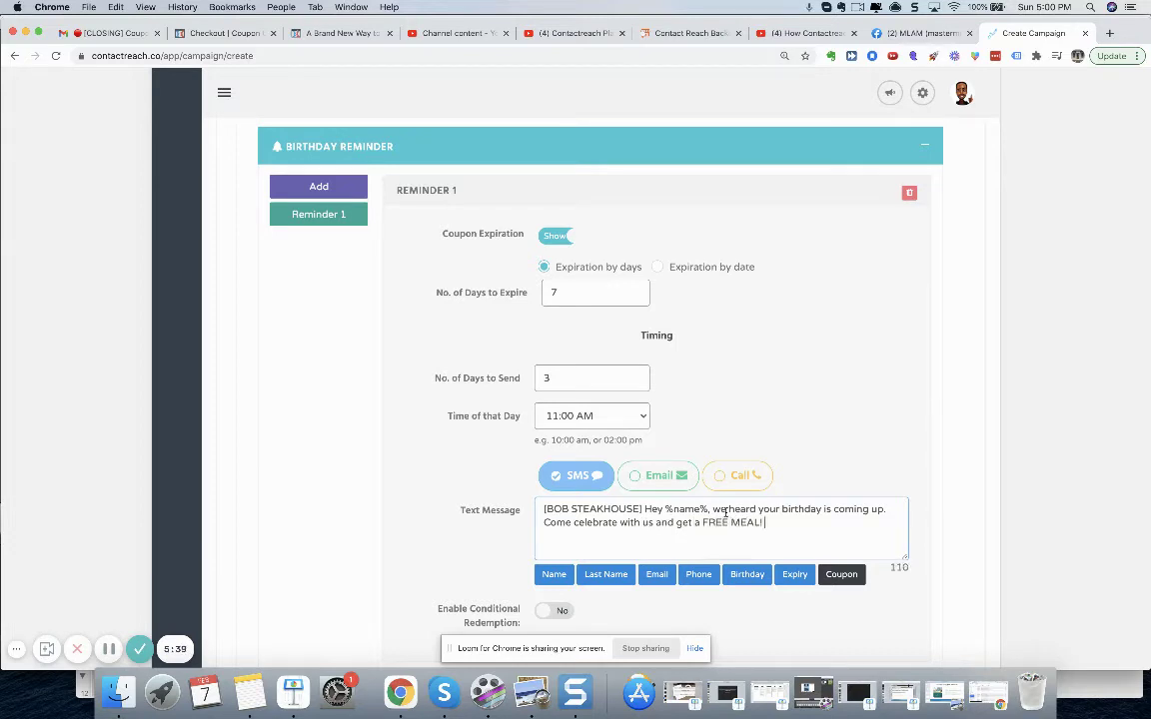
type(" E")
key("BackSpace")
key("BackSpace")
key("BackSpace")
key("BackSpace")
type("coupon:")
- Append the Chali Beach Cafe - Coupon page code and 'Expires %expiry%' to the Reminder 1 text
left_click(844, 574)
left_click(635, 165)
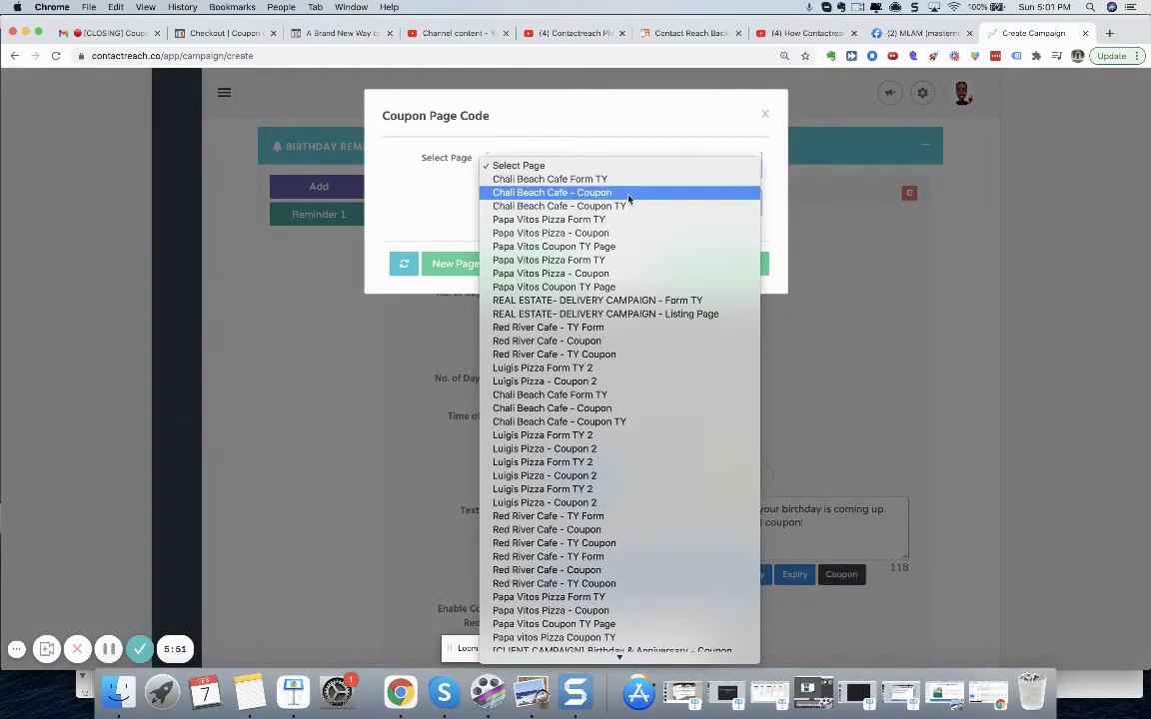
left_click(629, 195)
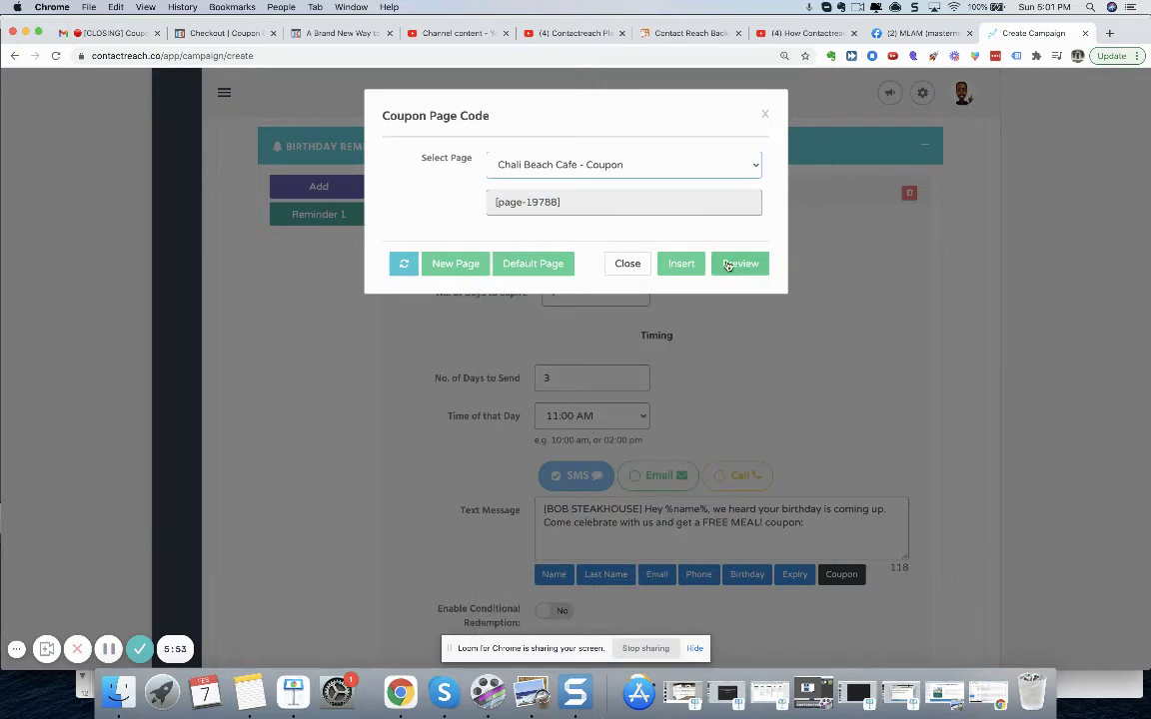
left_click(684, 264)
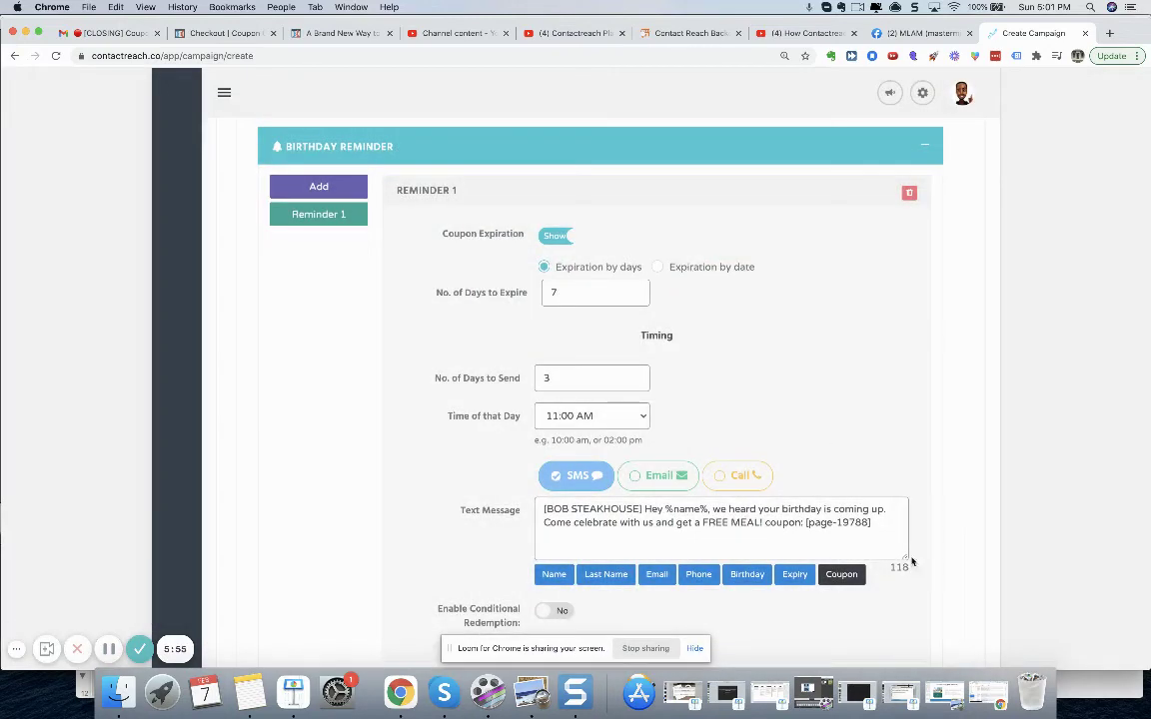
type("Expires")
left_click(793, 578)
scroll(771, 442, "down", 3)
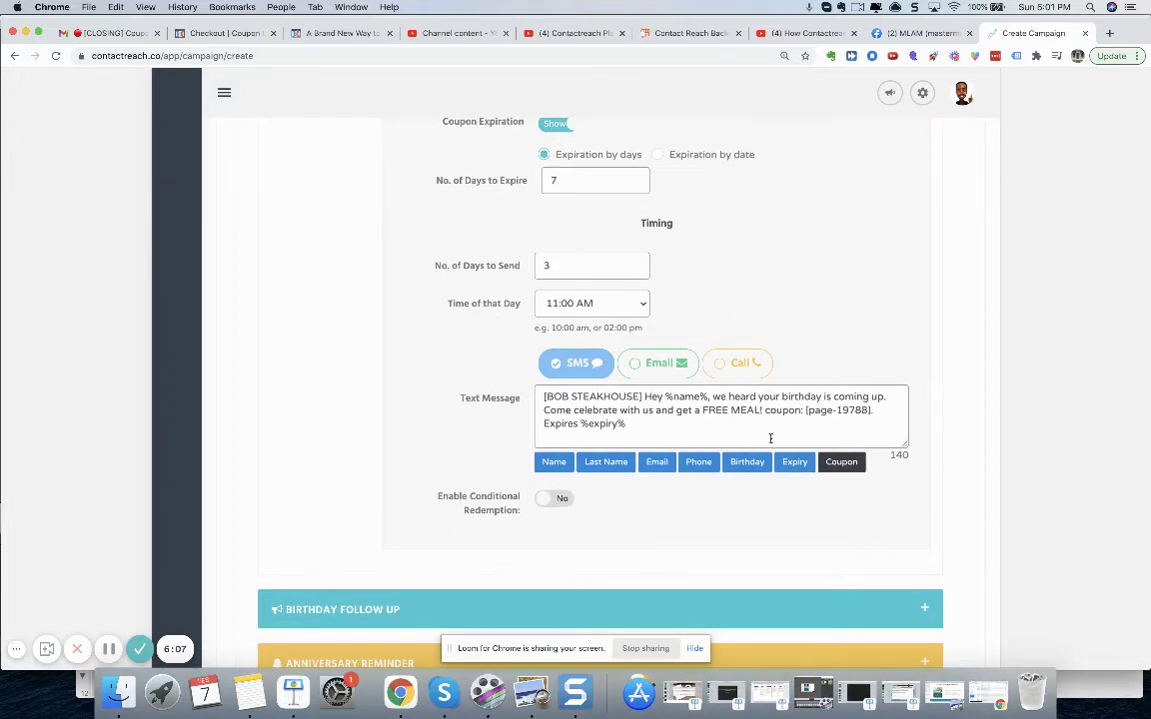
scroll(819, 522, "up", 2)
scroll(819, 521, "down", 3)
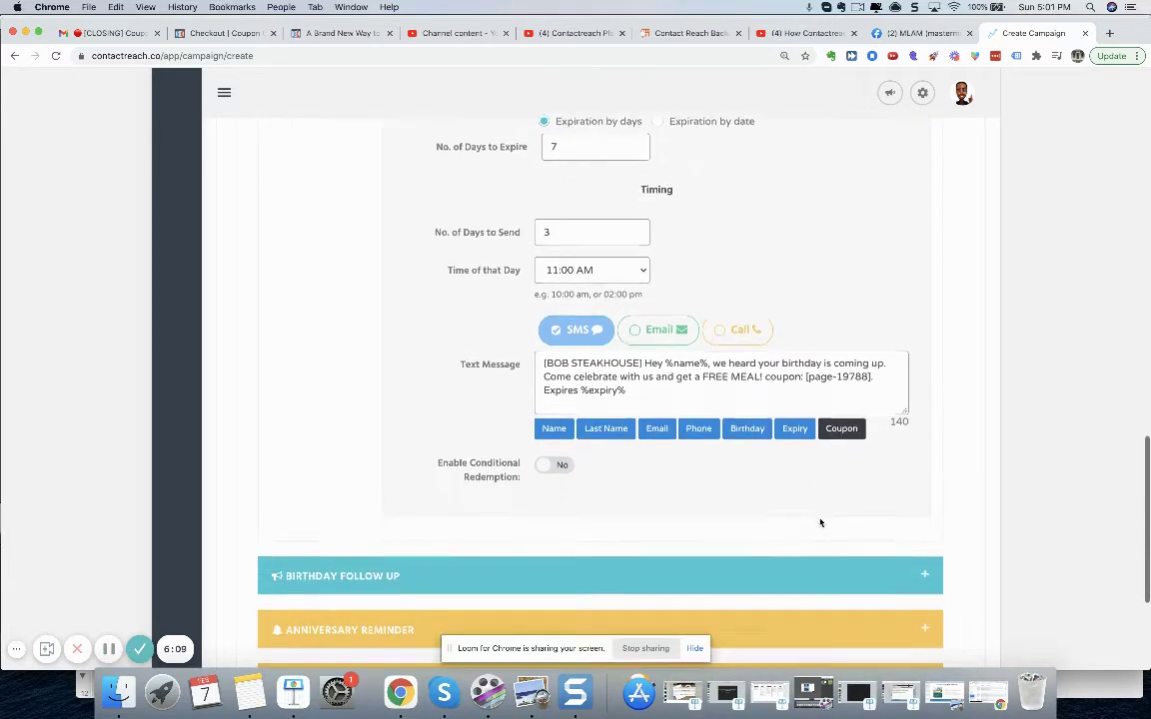
scroll(819, 521, "up", 4)
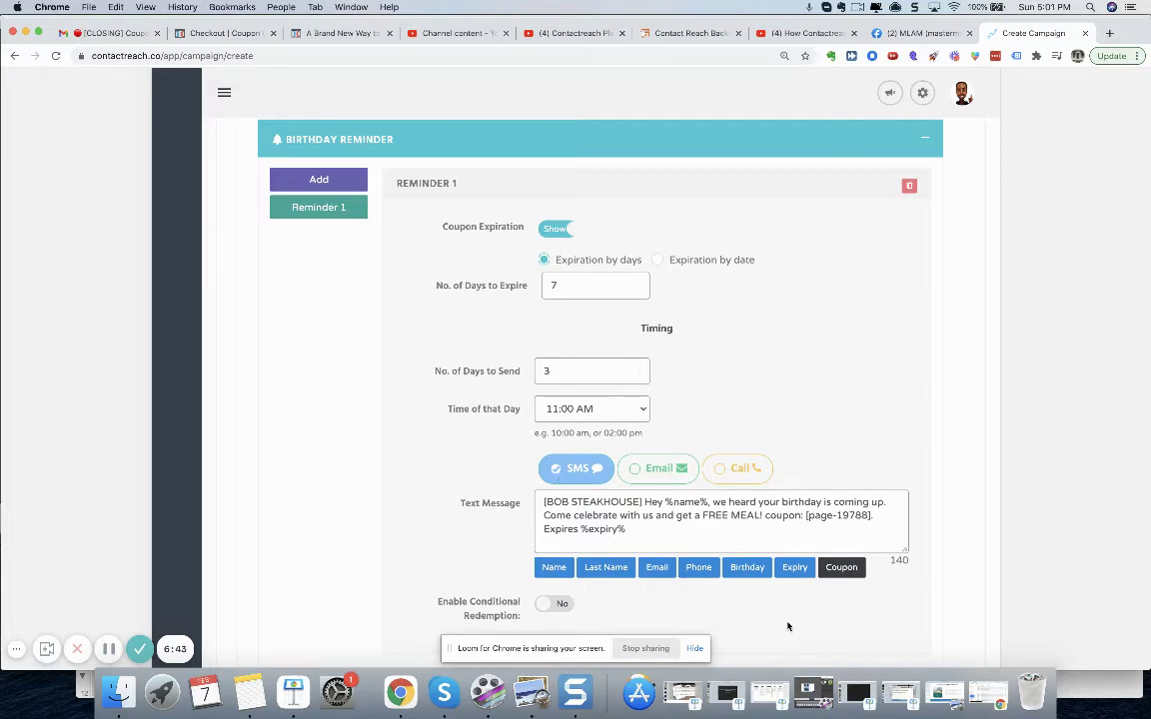
scroll(789, 625, "down", 2)
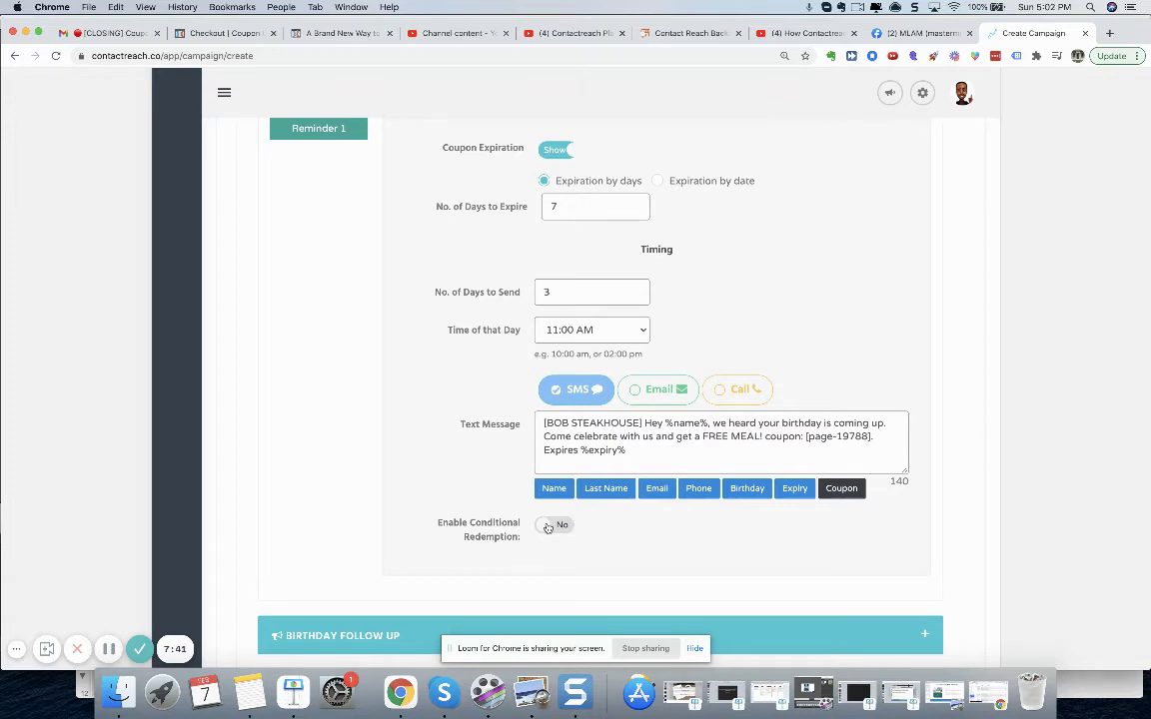
- Turn on conditional redemption with an SMS follow-up for redeemed offers
left_click(548, 527)
scroll(681, 552, "down", 2)
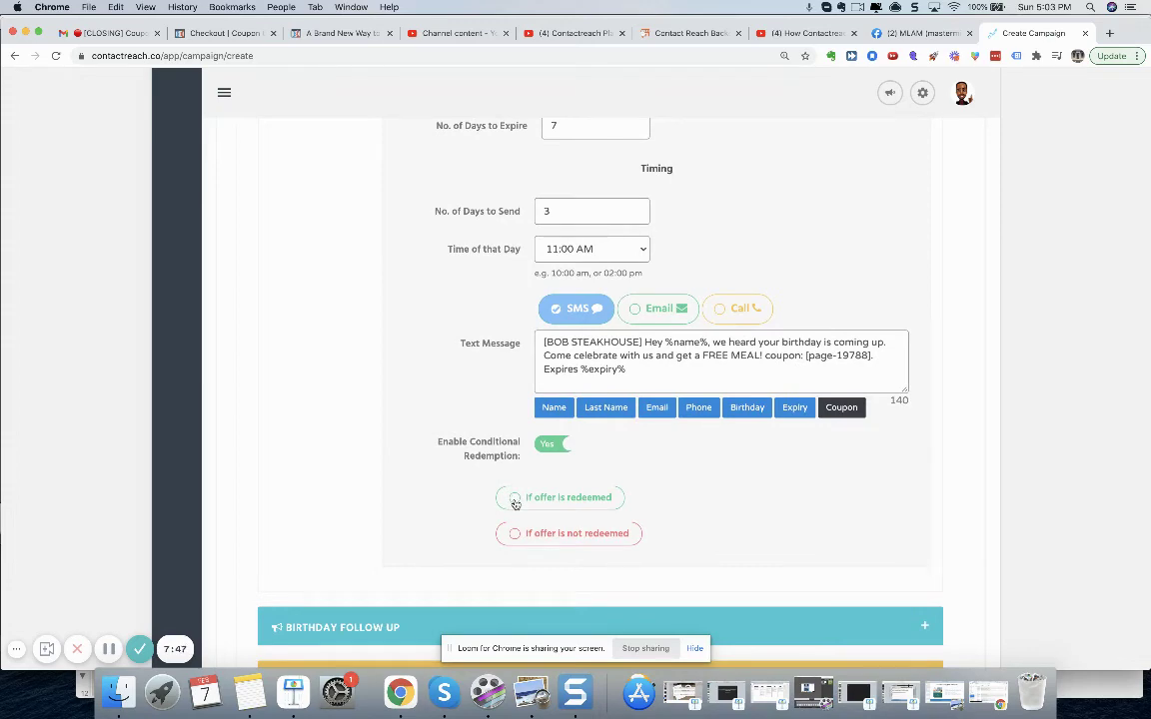
left_click(515, 503)
scroll(786, 541, "down", 3)
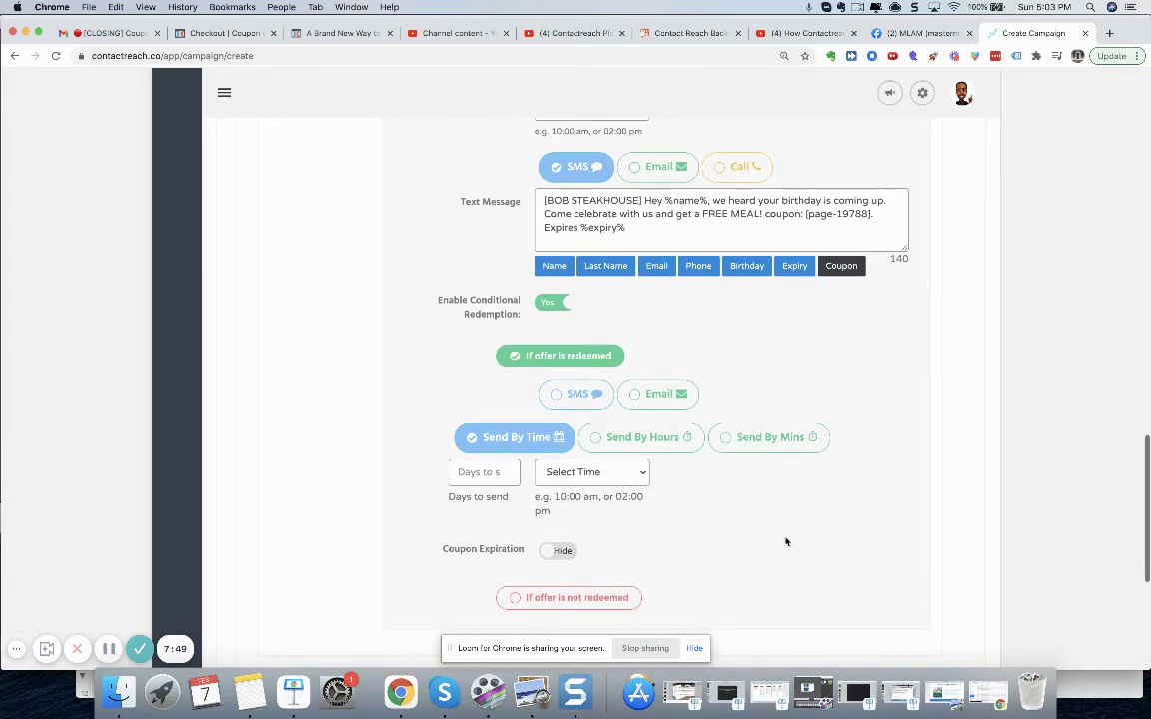
left_click(557, 402)
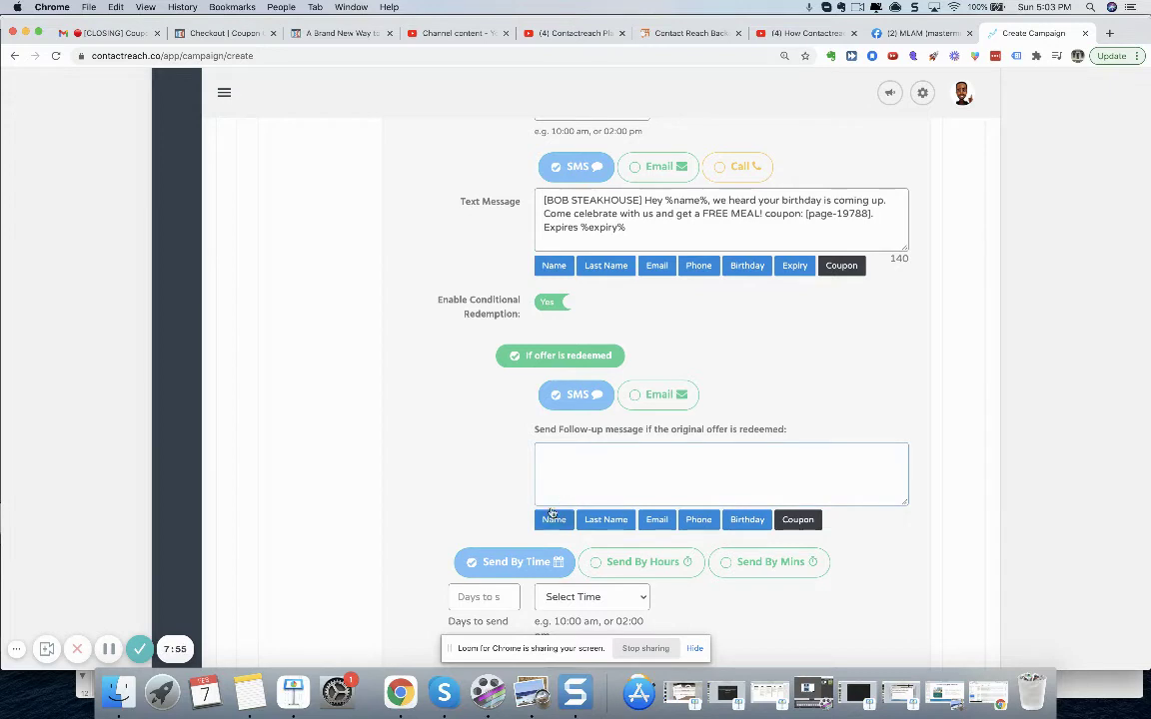
- Write the '[BOBS STEAKHOUSE] Hey' follow-up with the Name tag, asking for a review via [GMB REVIEW LINK]
left_click(554, 476)
type("[BOBS STEAKHOUSE")
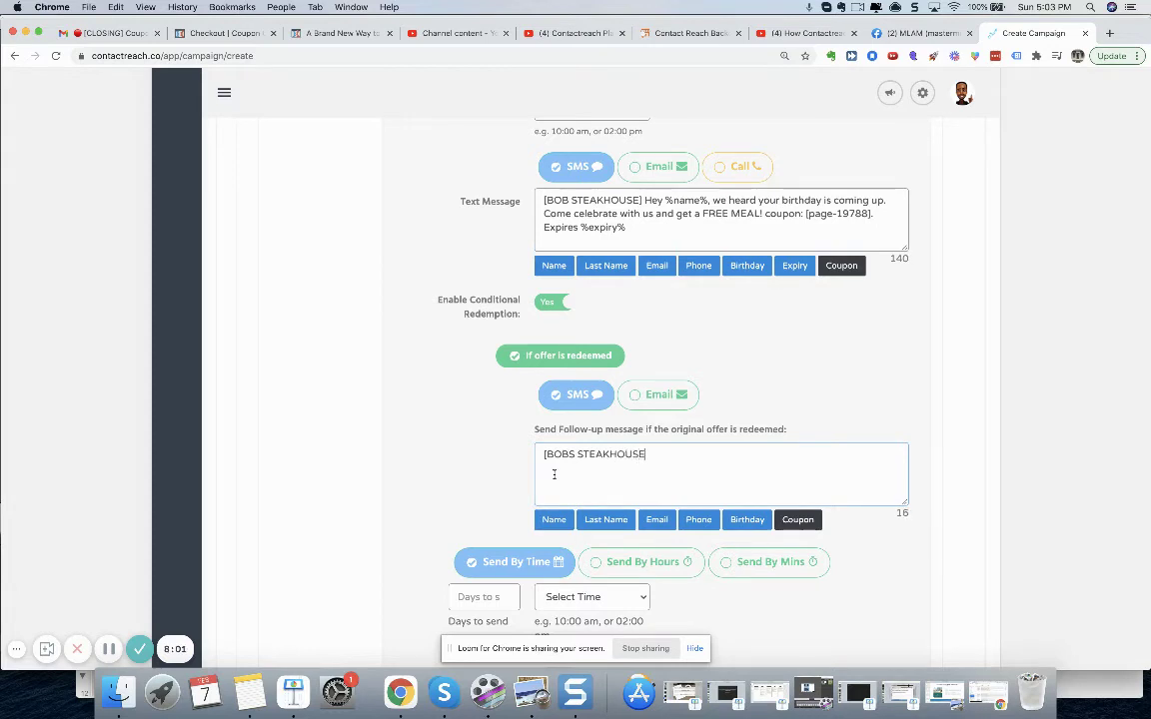
type("] Hey")
left_click(560, 520)
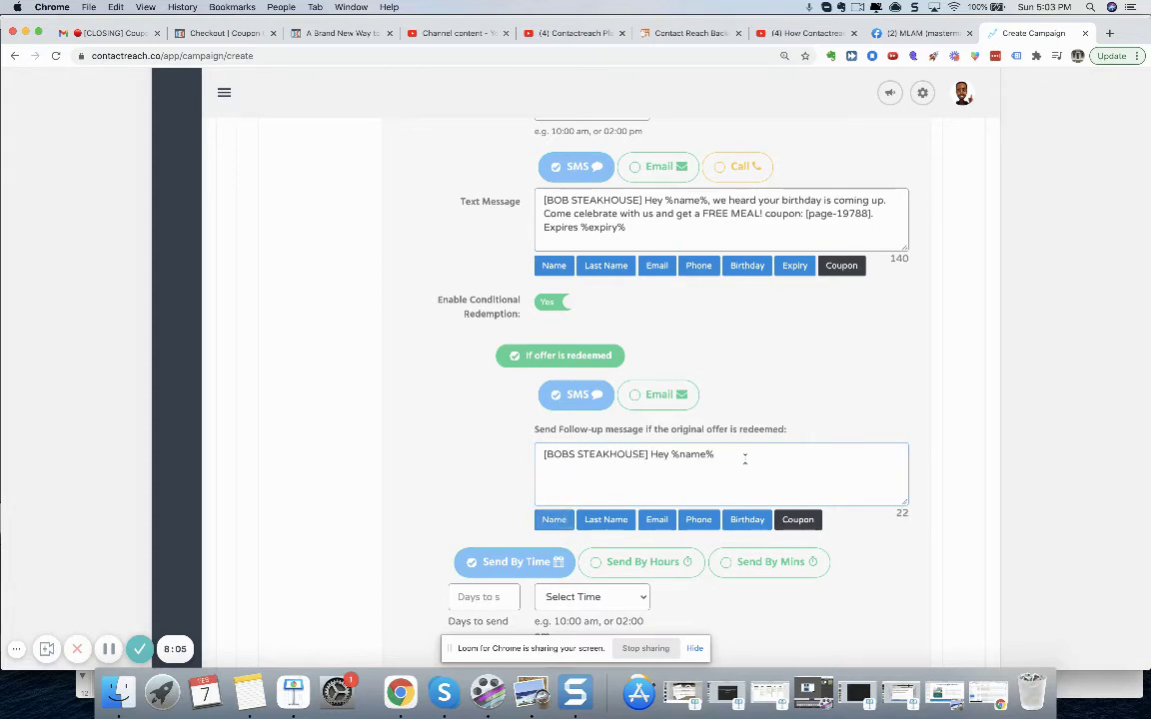
type(", we hope you had a great birthday m")
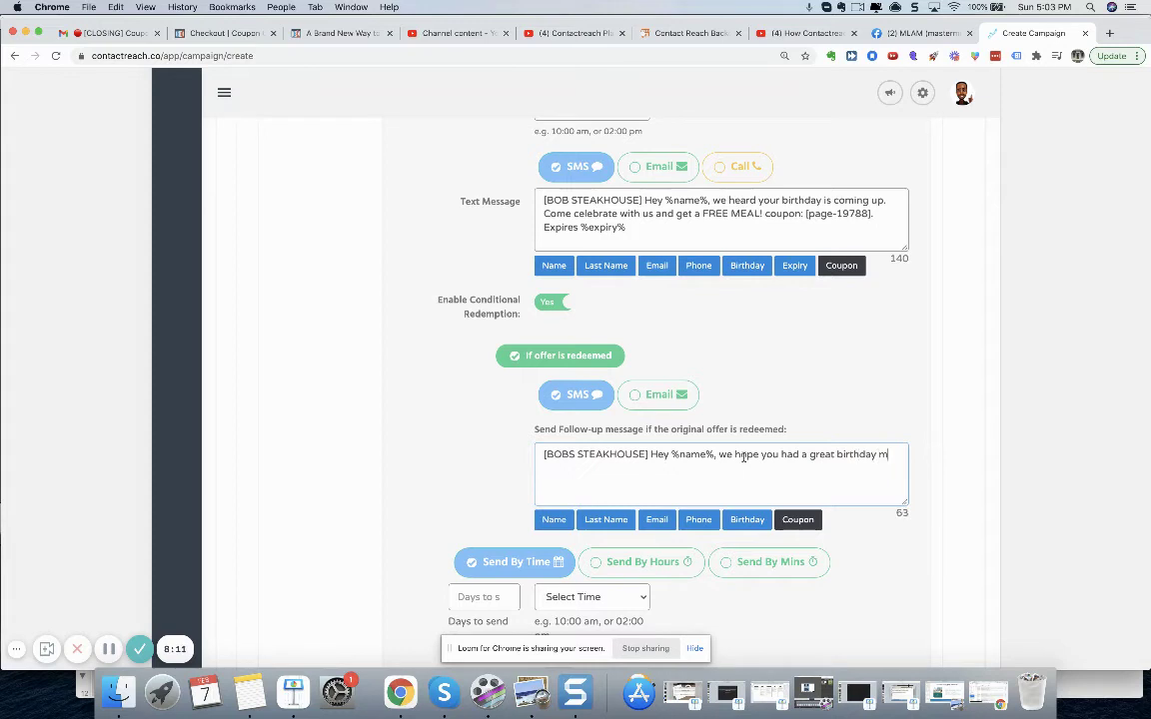
type("eal! It would mean the world")
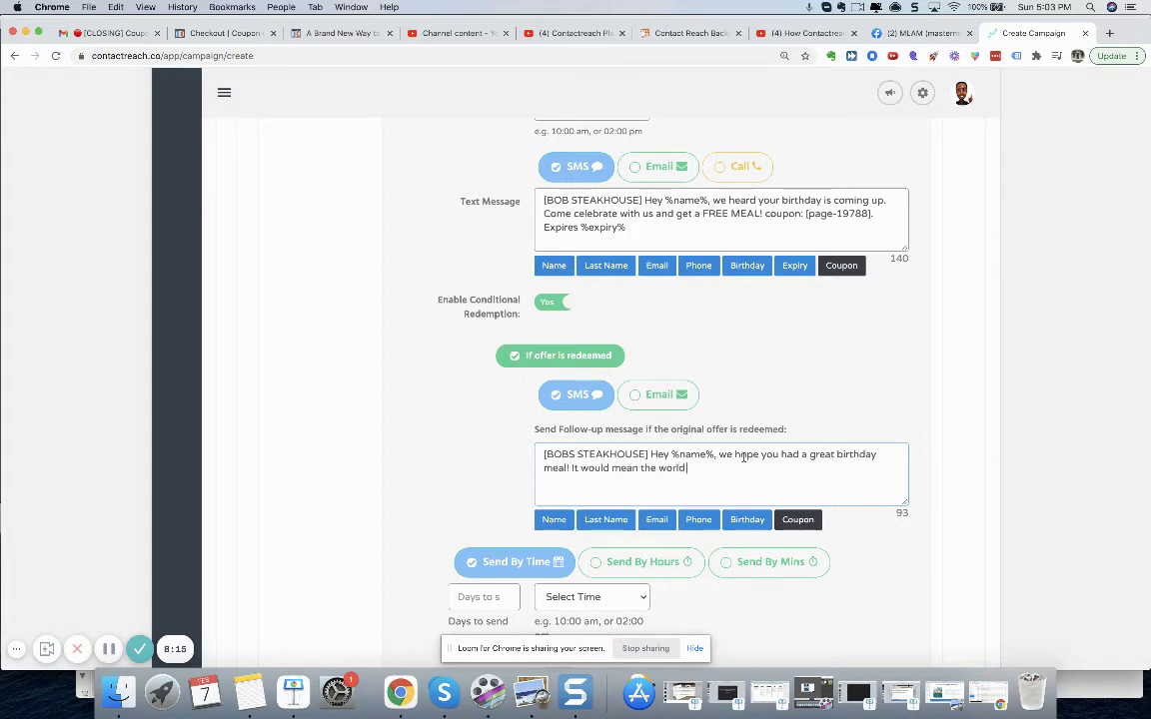
type(" to us if you leave us feedback of y")
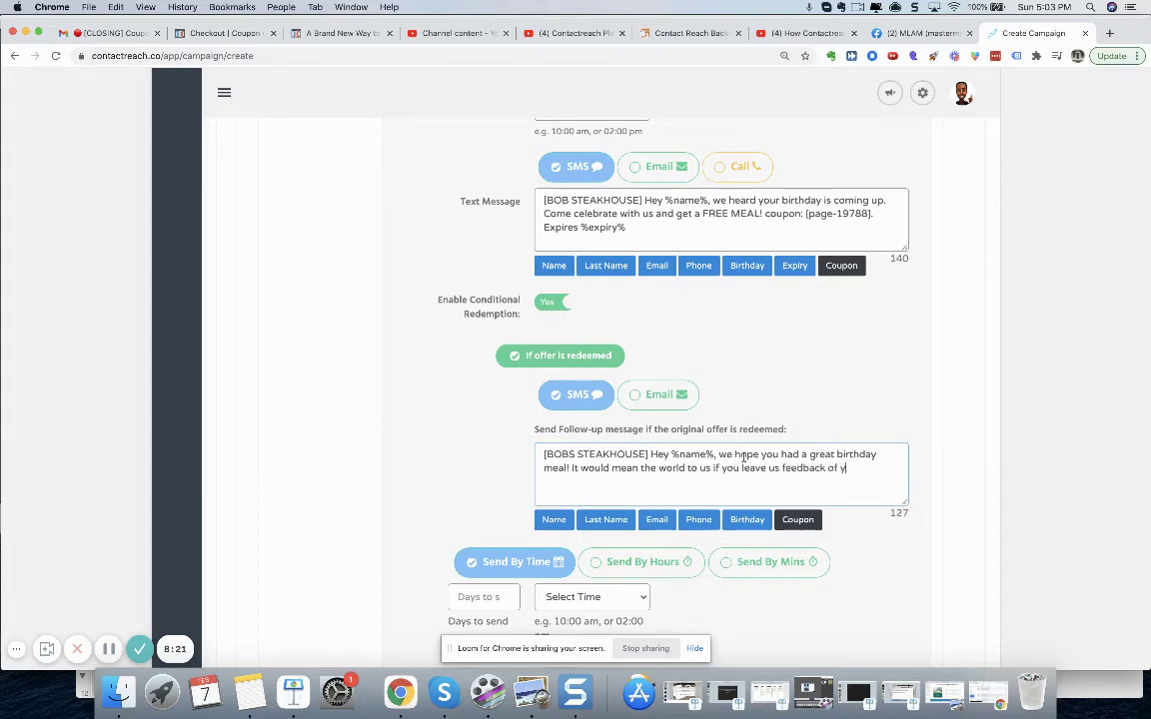
type("our experience:")
type("[GMB REVIE")
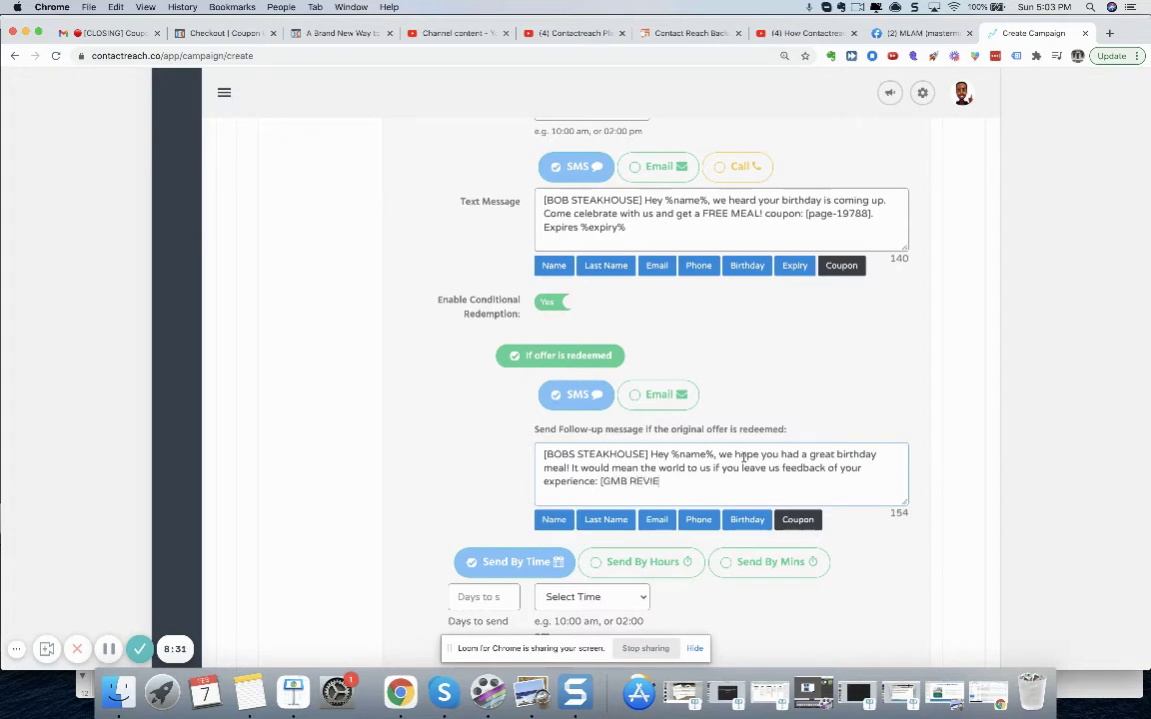
type("W LINK]")
scroll(893, 404, "down", 2)
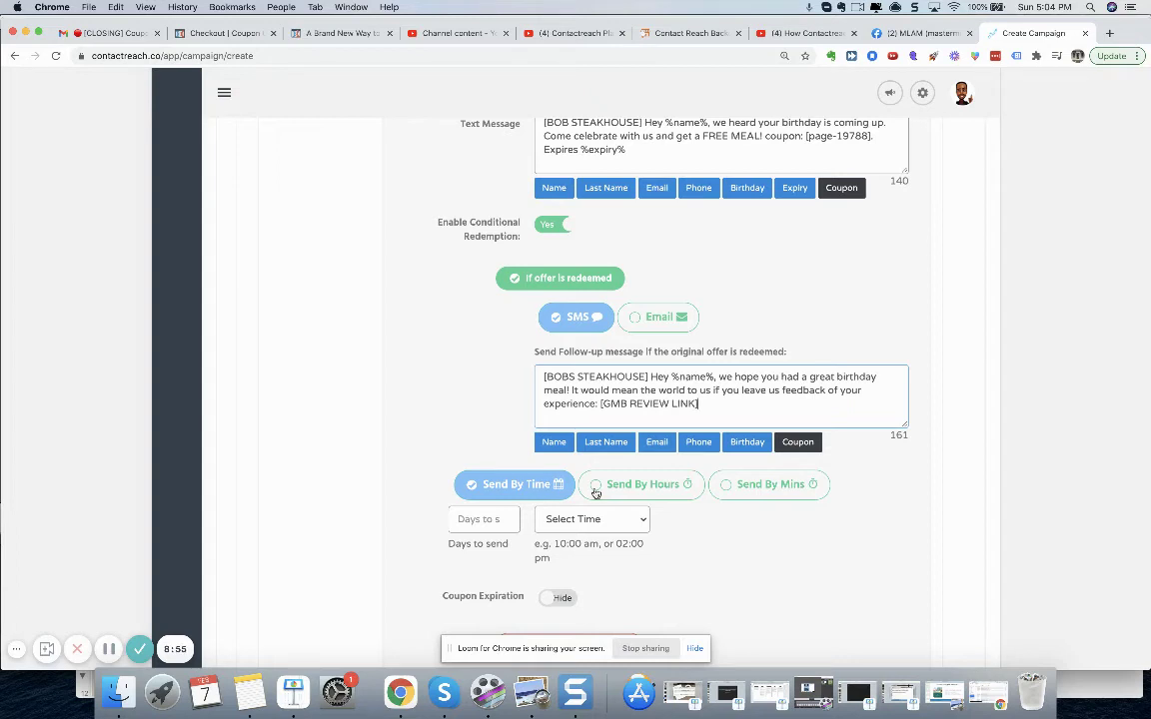
- Set Days to send to 1 and the send time to 11:00 AM
left_click(503, 524)
left_click(642, 521)
scroll(617, 587, "down", 15)
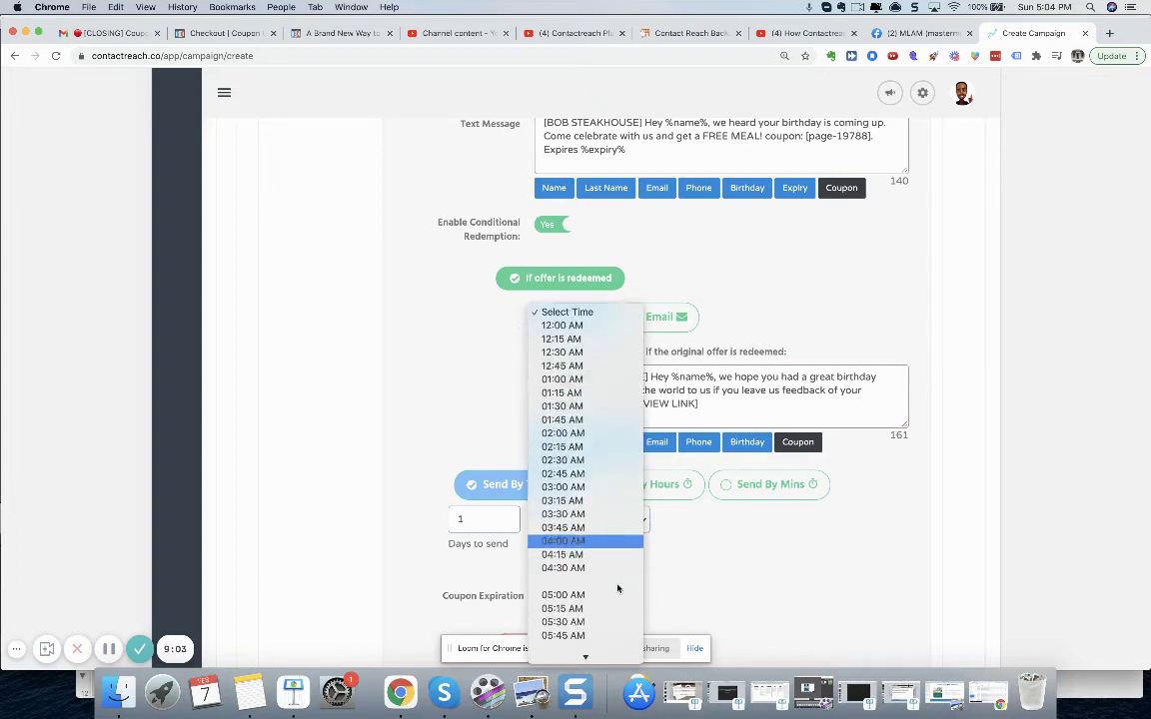
scroll(617, 587, "up", 10)
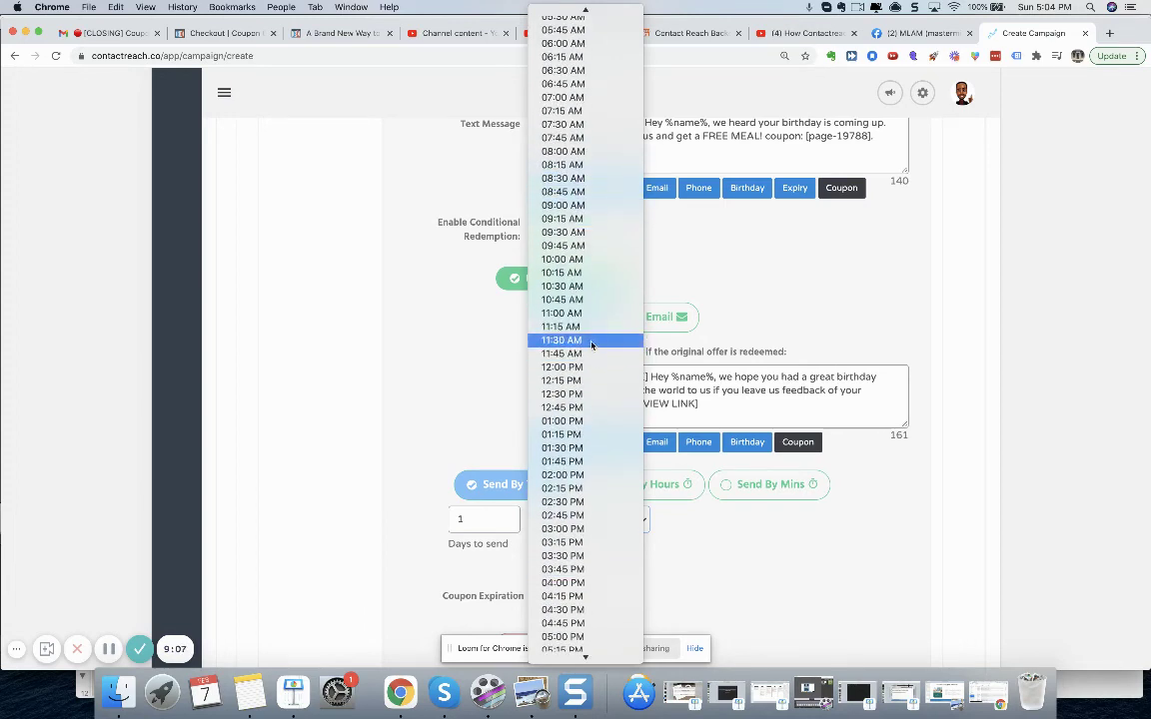
left_click(589, 313)
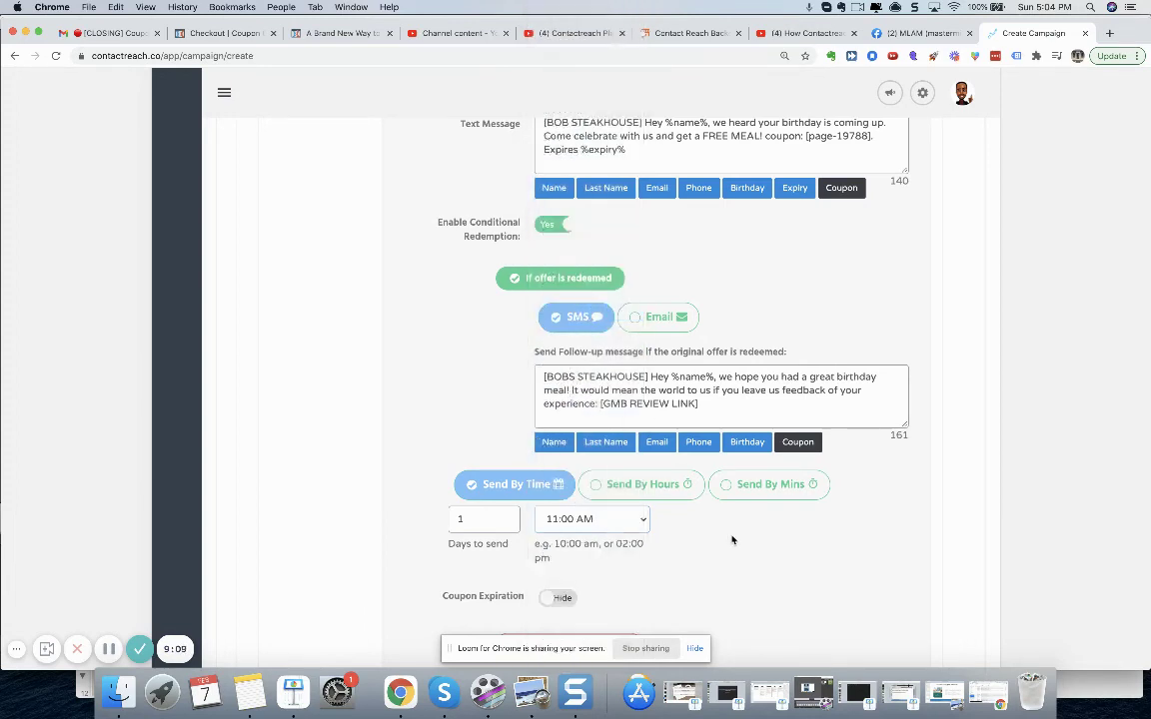
scroll(731, 539, "down", 3)
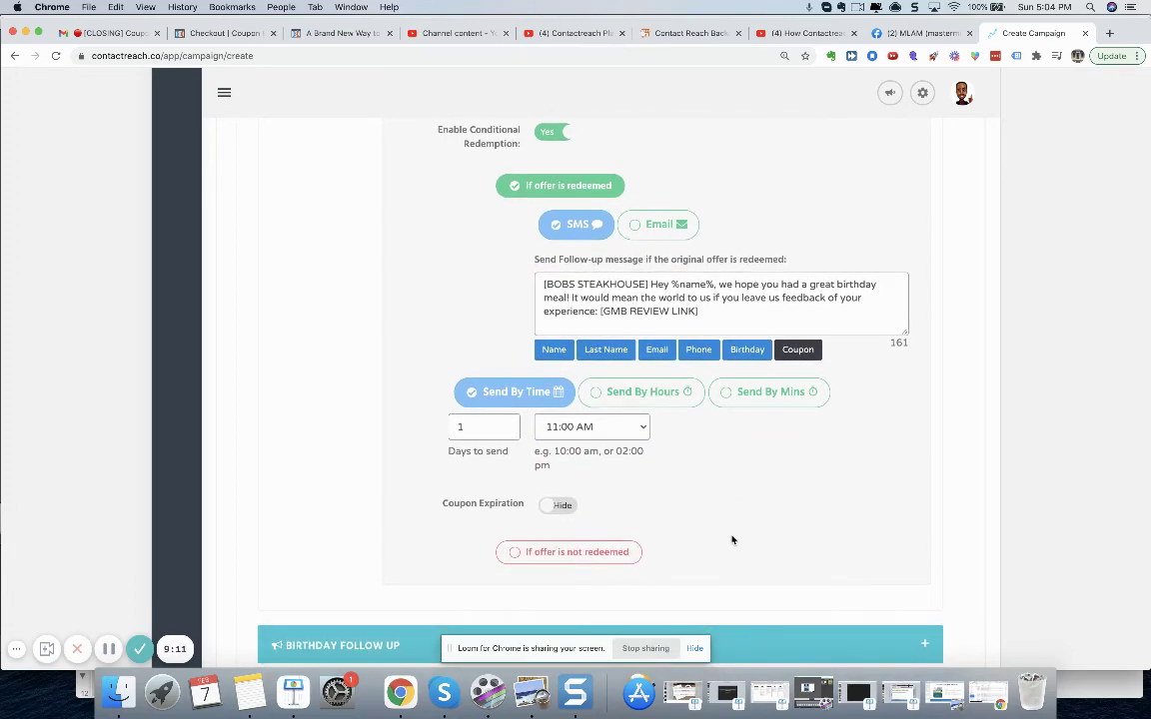
left_click(514, 556)
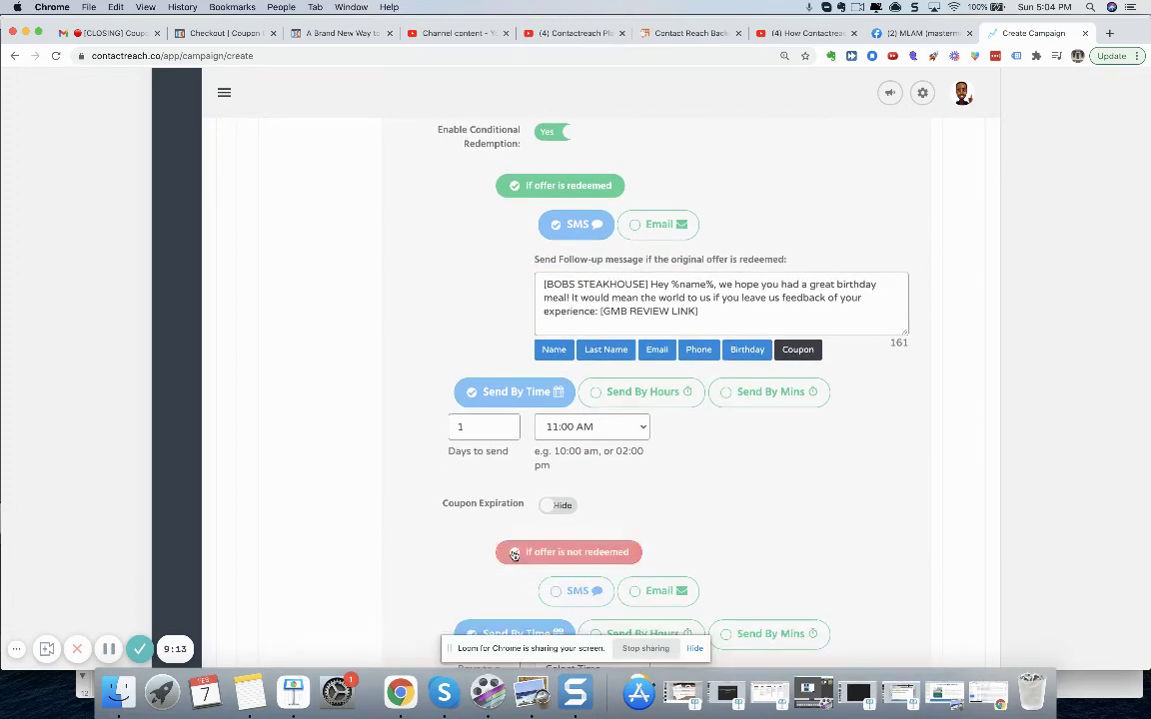
scroll(763, 552, "down", 4)
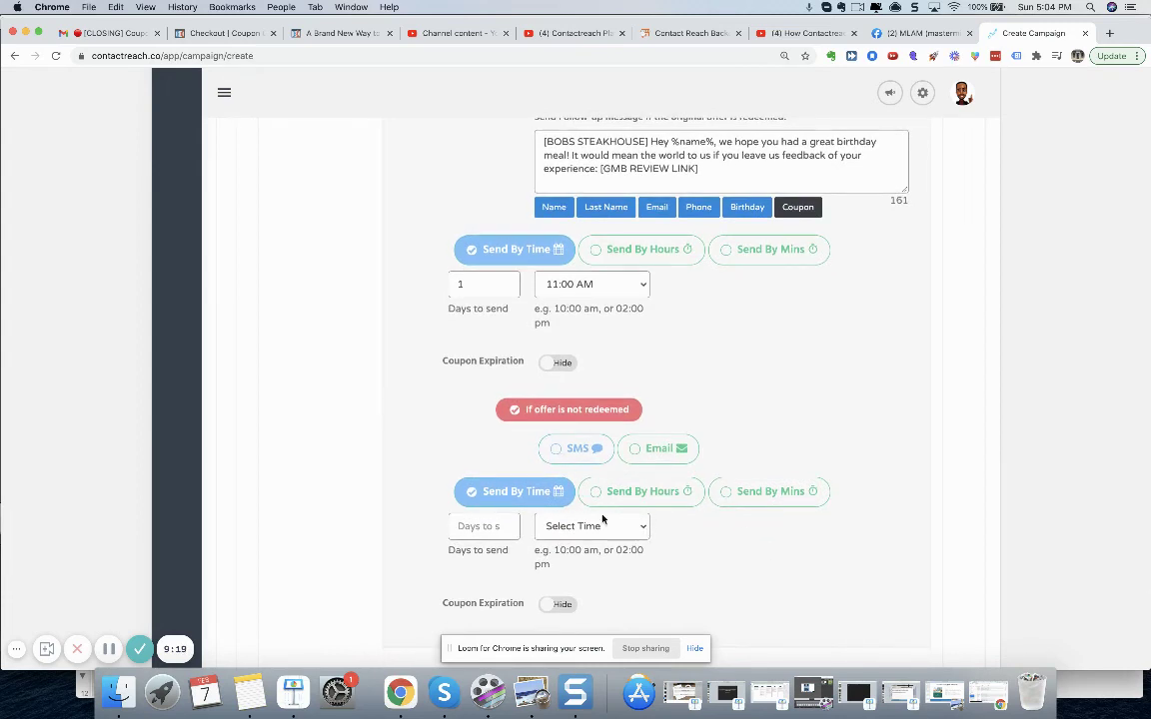
scroll(759, 545, "down", 1)
scroll(760, 544, "down", 3)
scroll(759, 544, "up", 4)
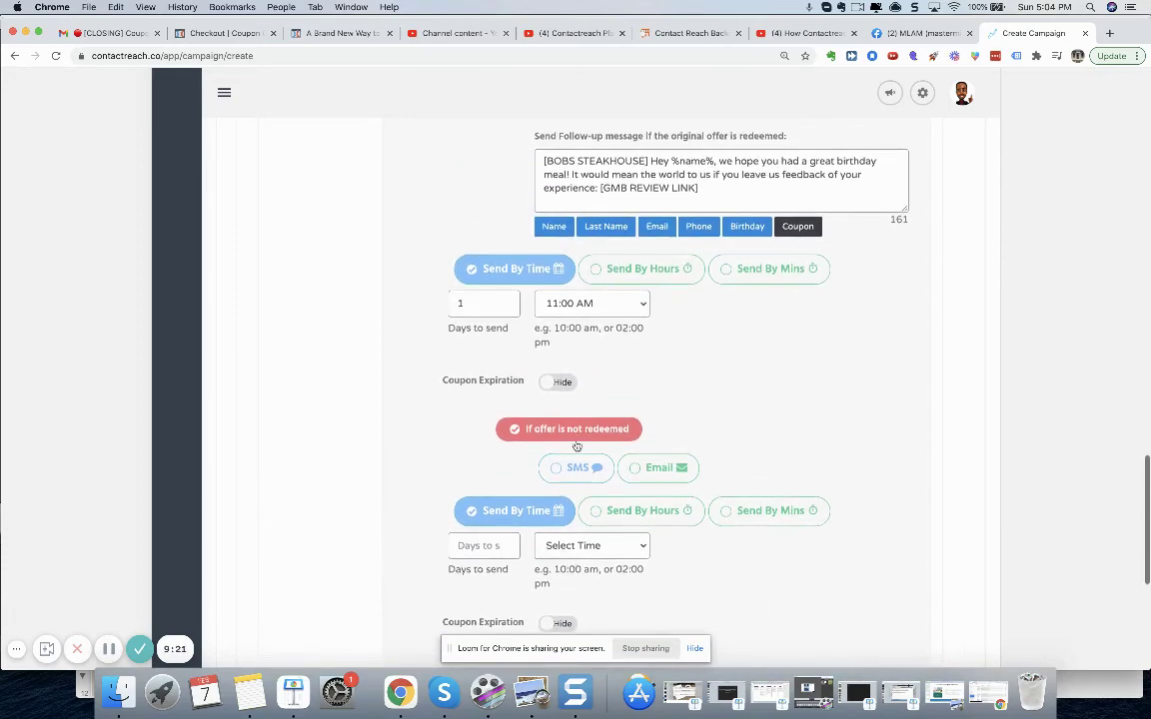
left_click(514, 428)
scroll(868, 431, "down", 3)
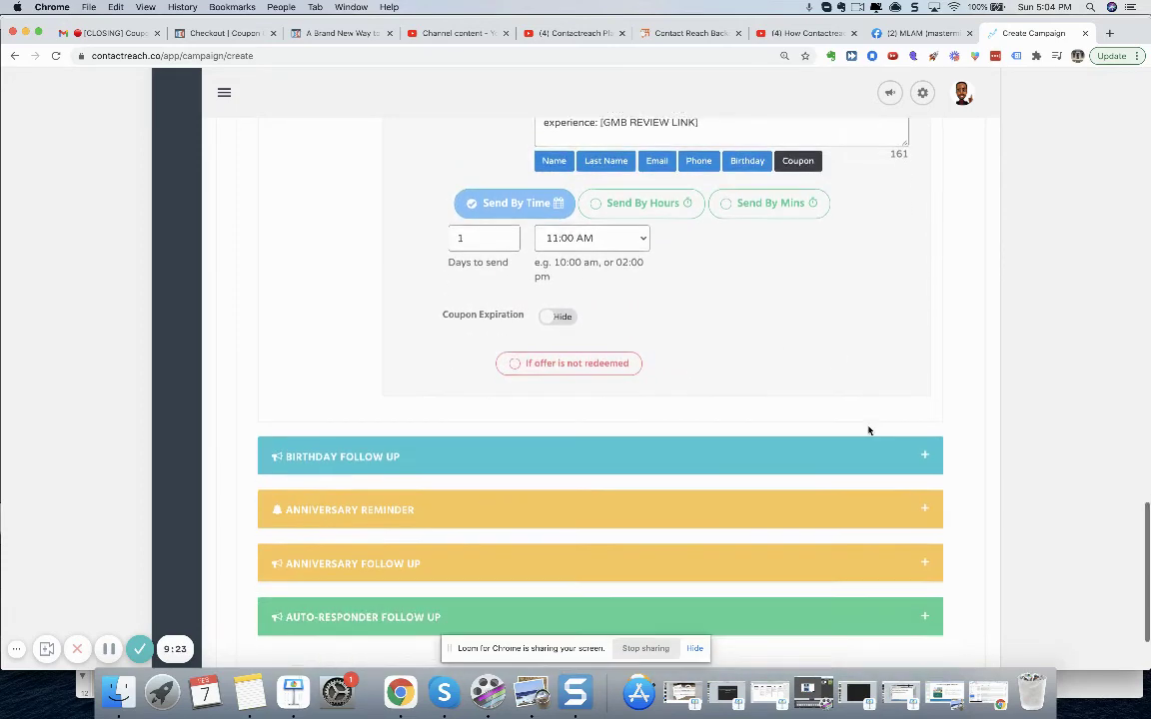
scroll(869, 430, "down", 1)
scroll(869, 431, "down", 1)
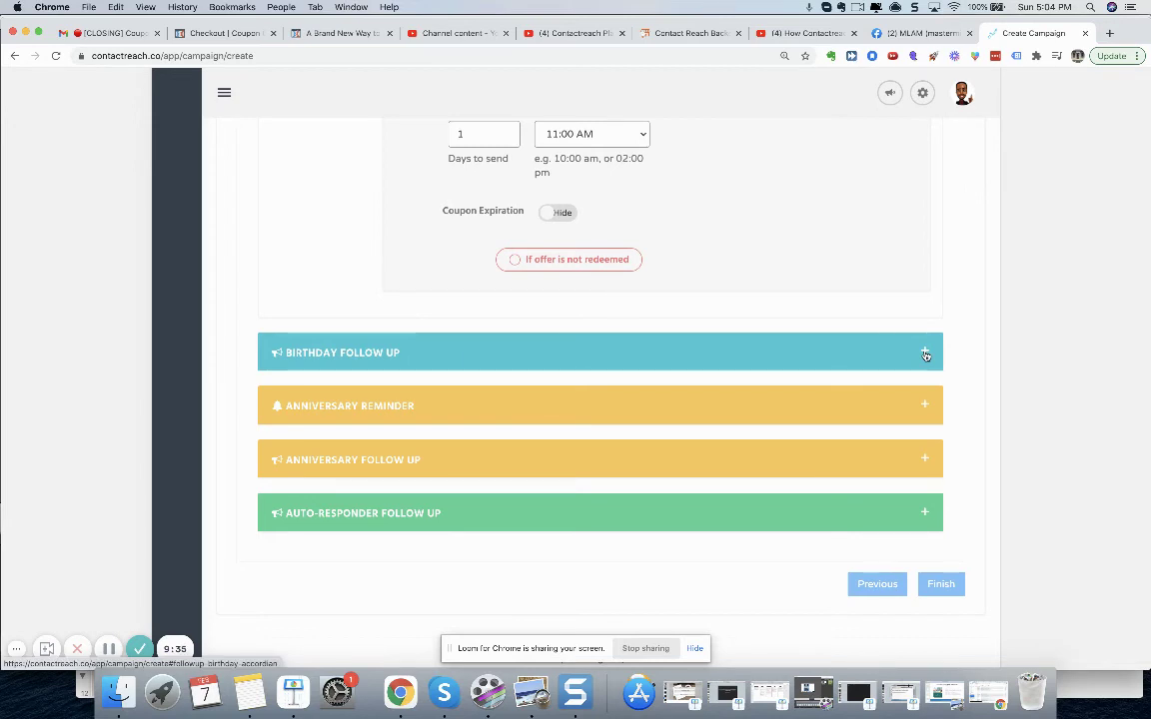
- Check the Birthday Follow Up section, then save the birthday campaign with Finish
left_click(925, 354)
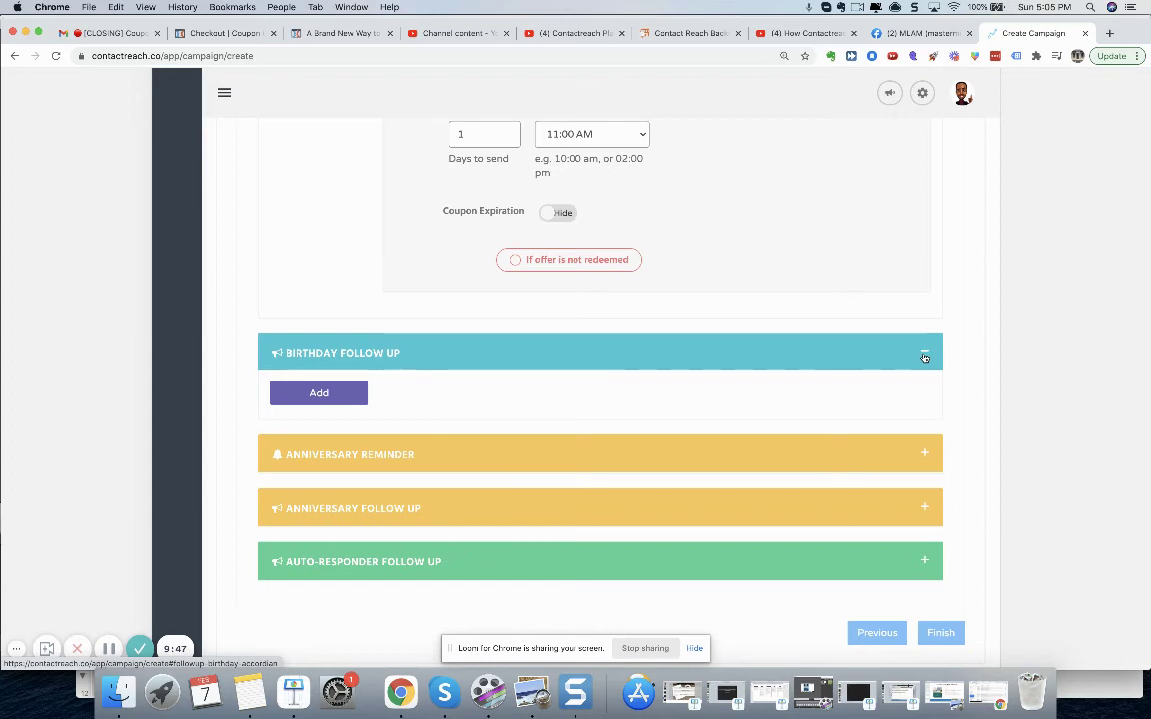
left_click(925, 357)
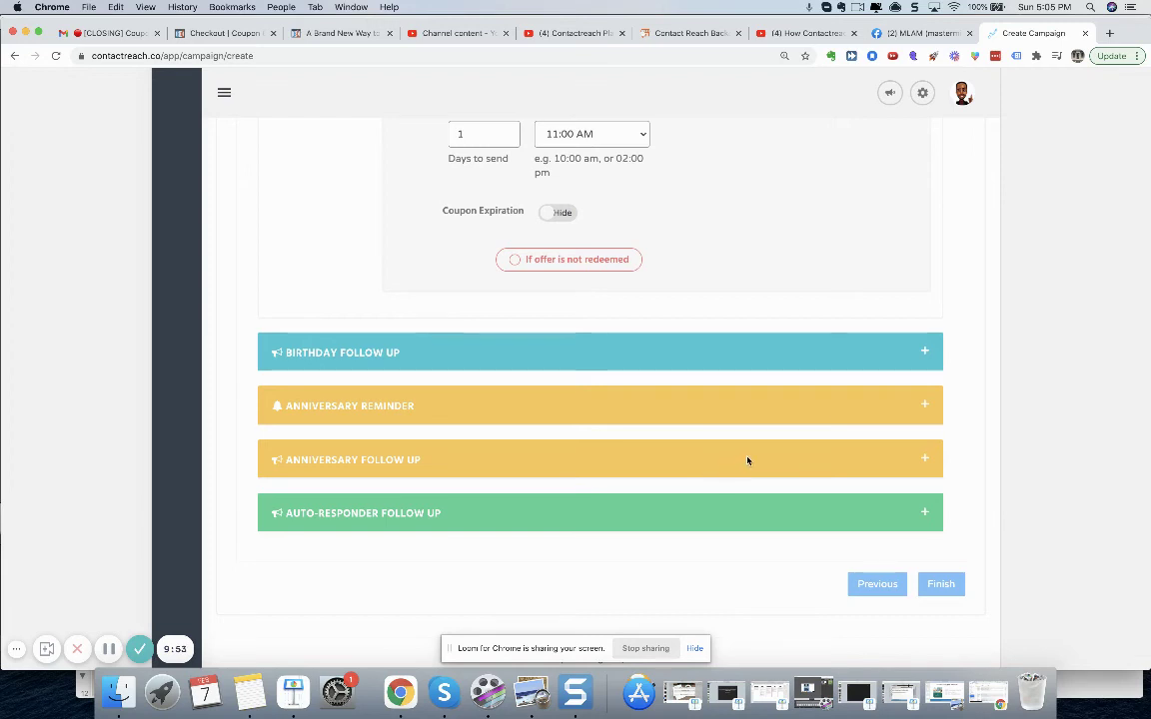
left_click(947, 585)
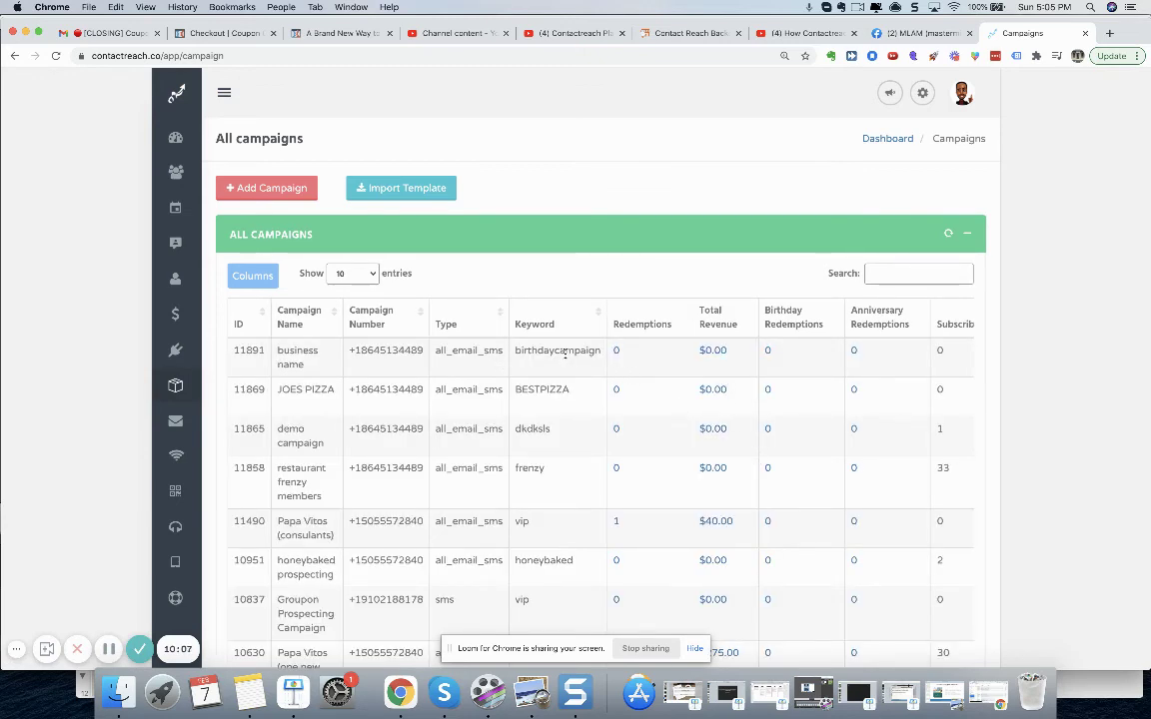
- Search Google for 'GOOGLE VOICE' in a new tab and open the Google Voice site
left_click(1109, 35)
type("GOOGLE")
type("VOICE")
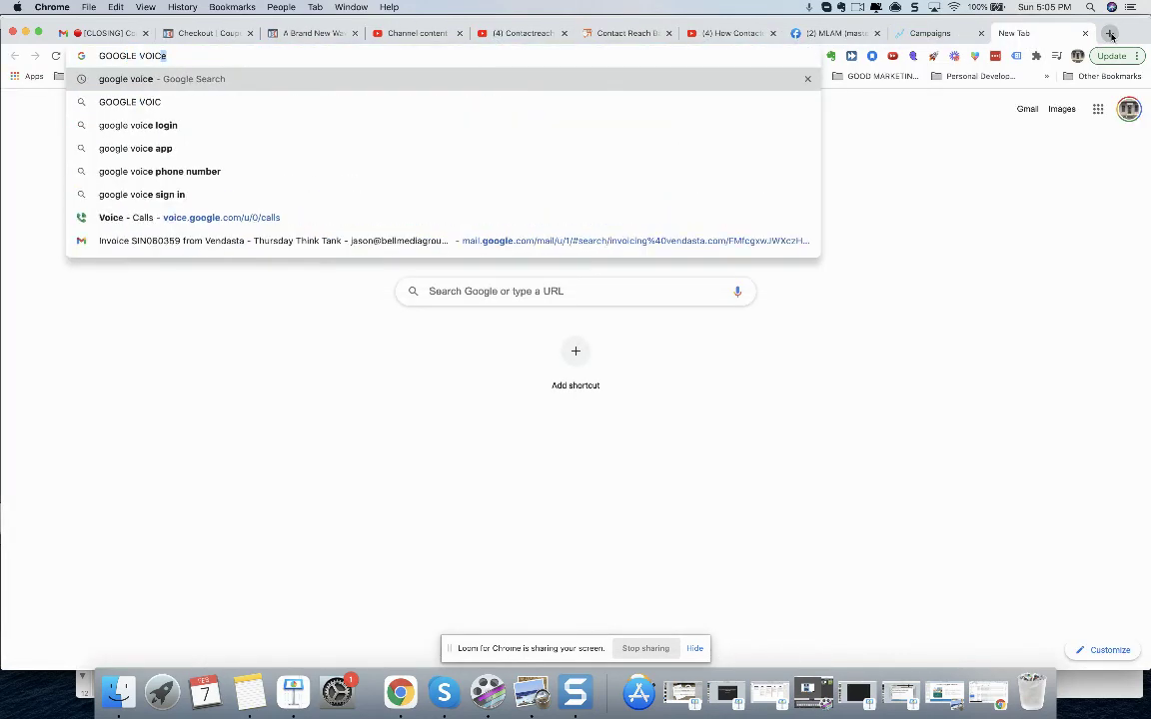
key("Return")
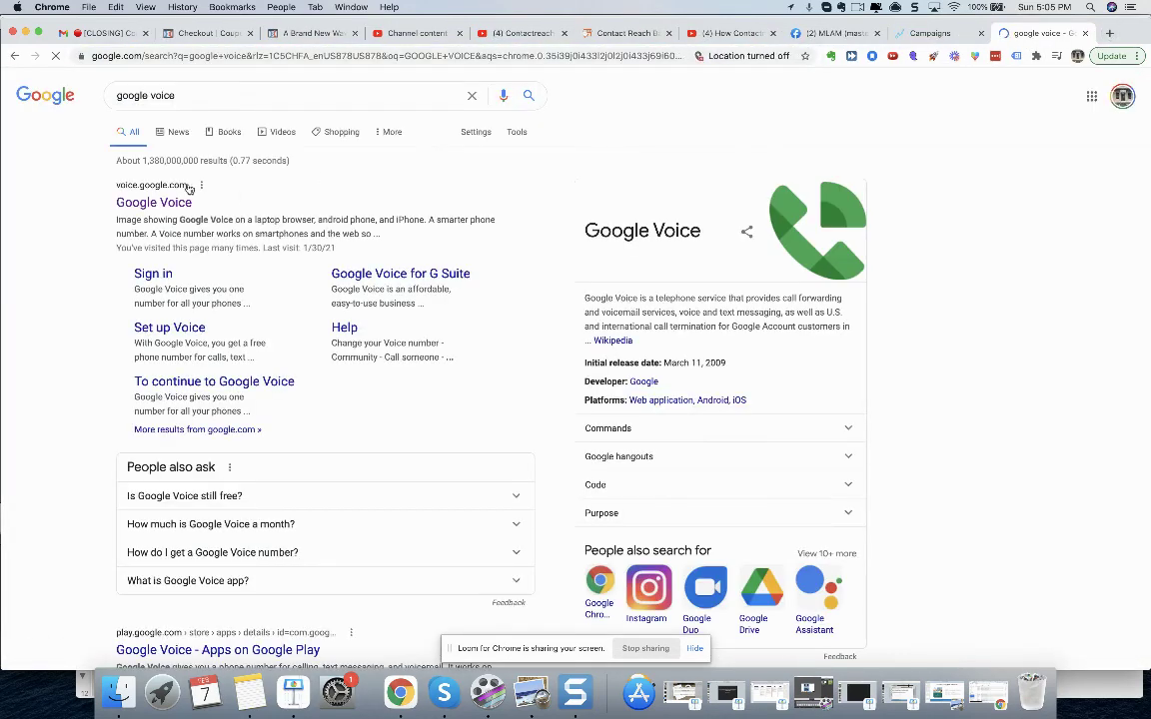
left_click(167, 203)
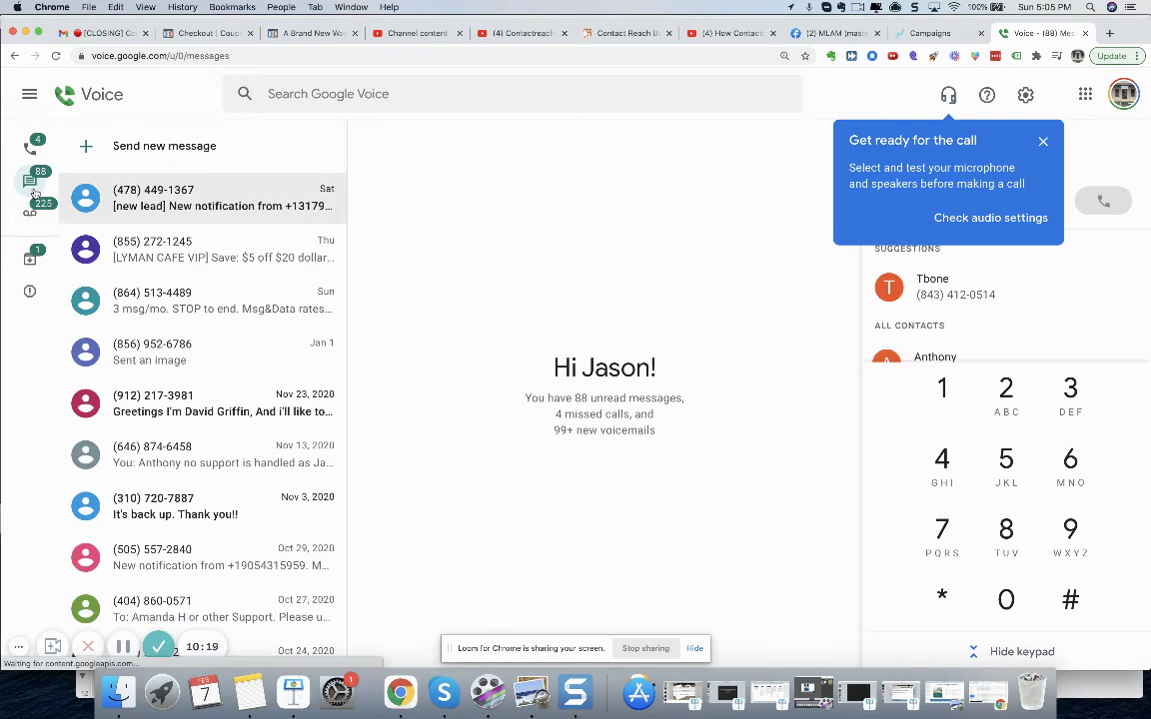
- Copy the birthdaycampaign keyword from the Campaigns list into the Google Voice message box
left_click(190, 285)
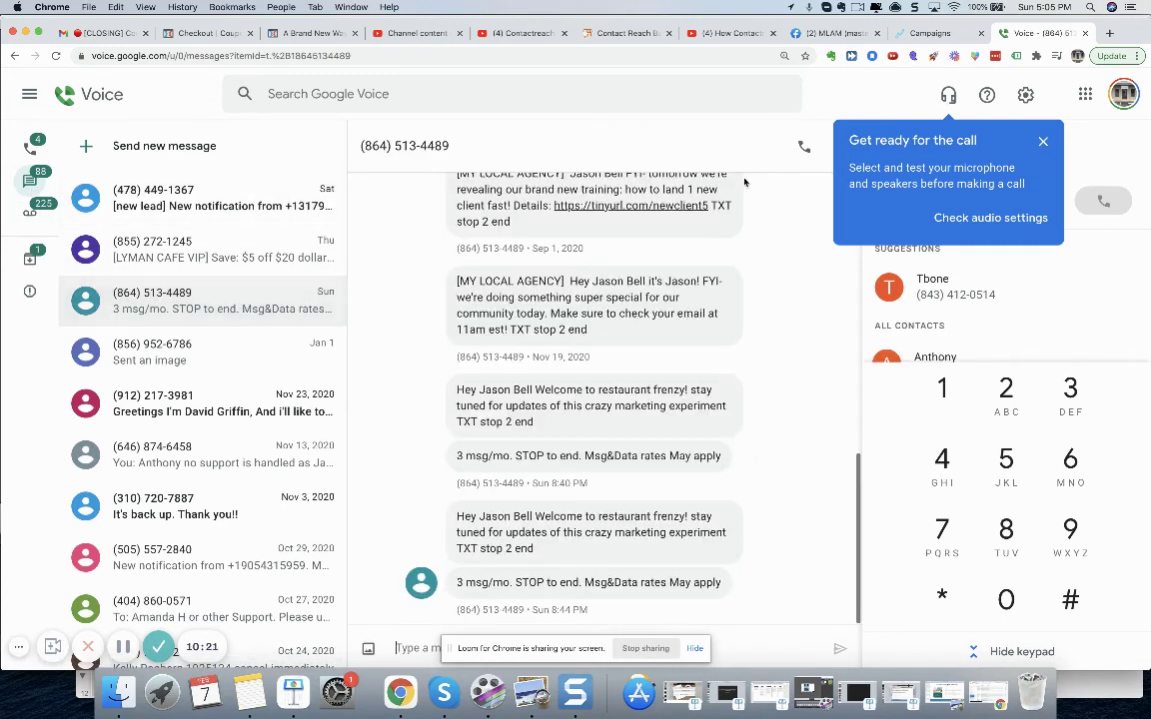
left_click(921, 35)
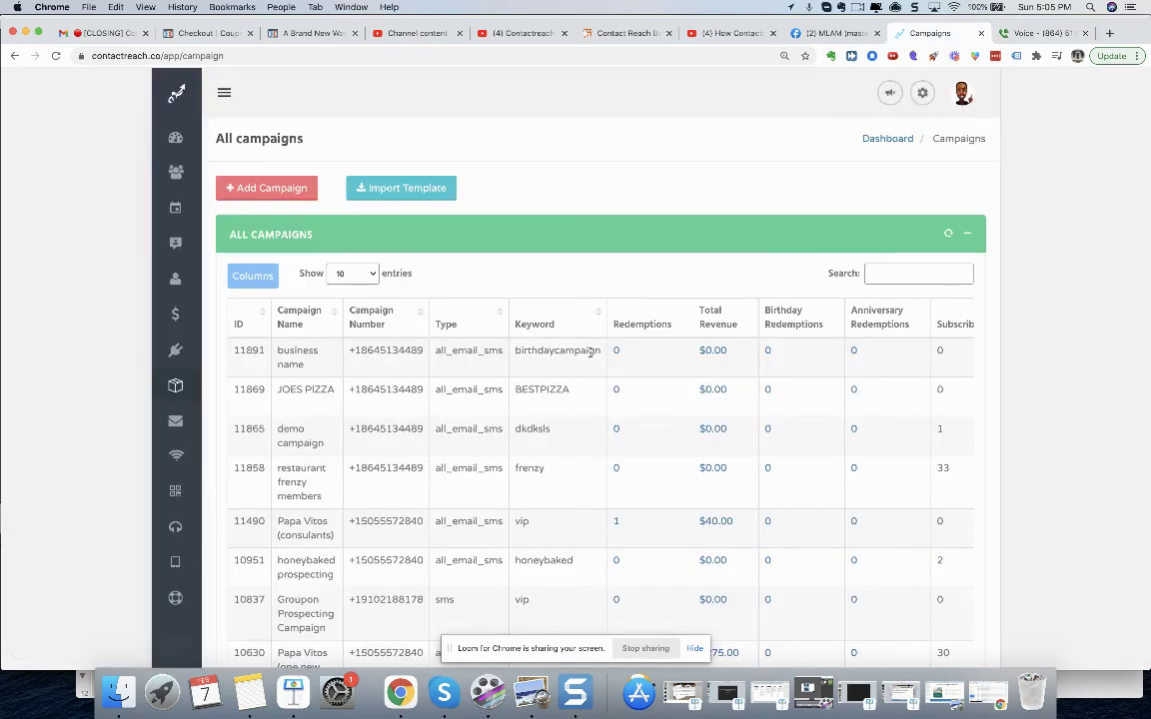
double_click(547, 350)
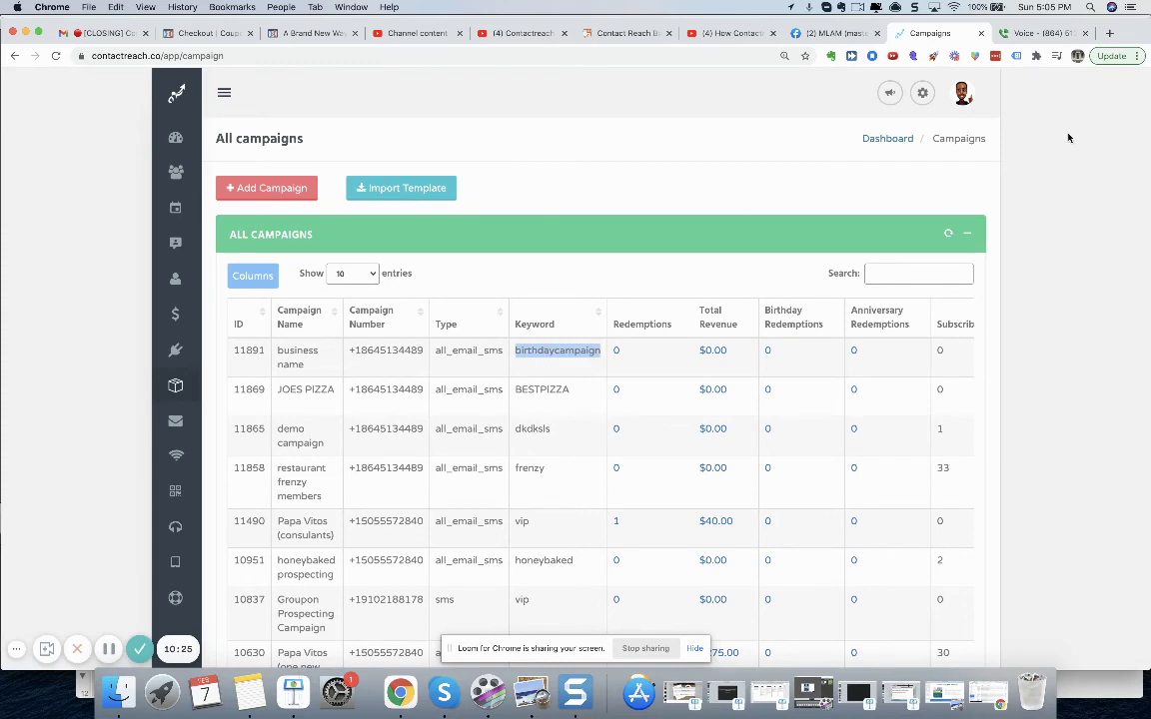
left_click(1029, 33)
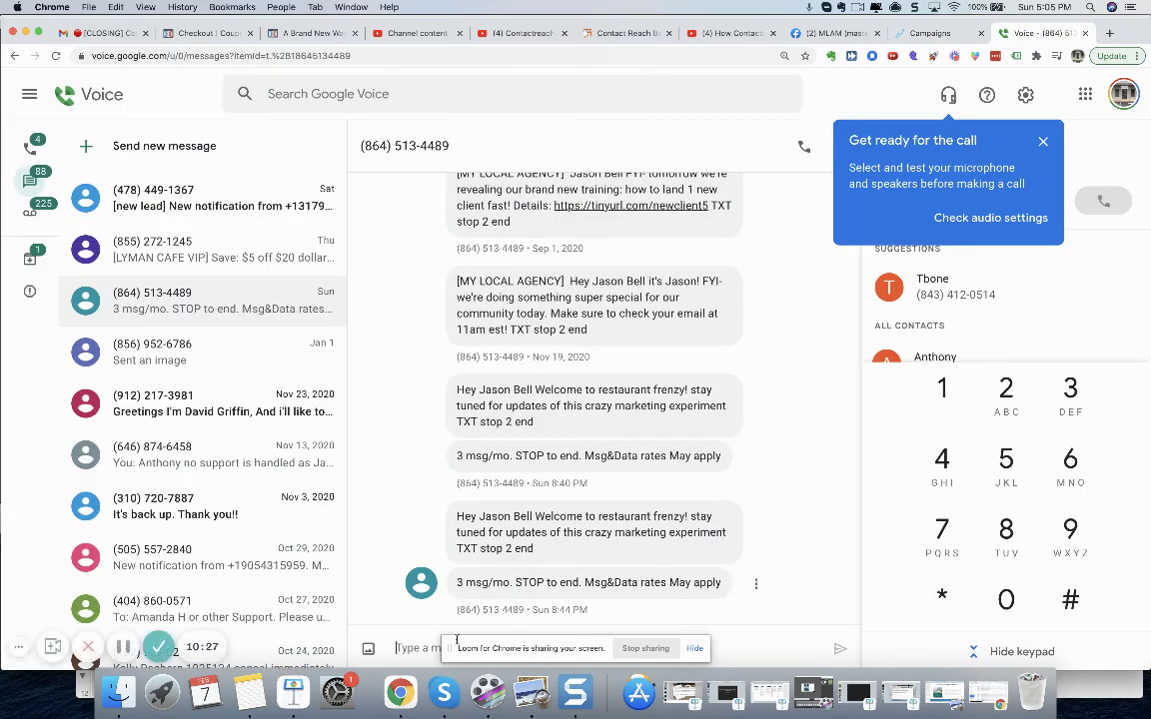
key("super+v")
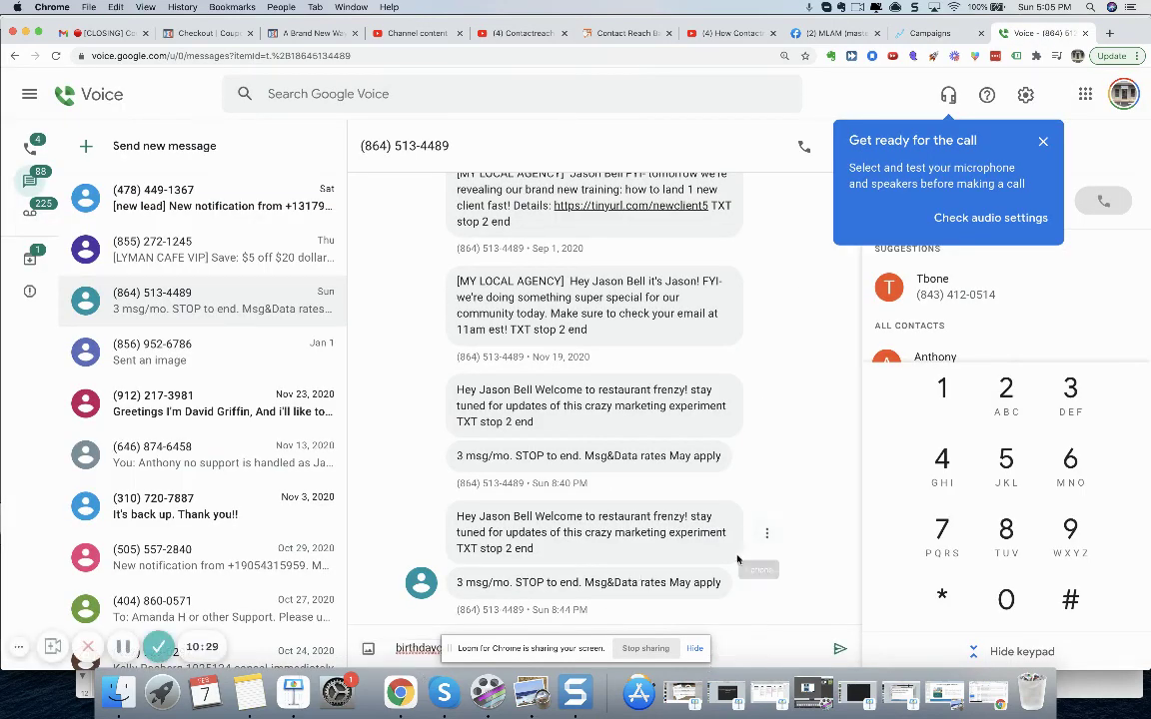
- Text birthdaycampaign to the campaign number and review the VIP birthday club welcome reply
left_click(696, 651)
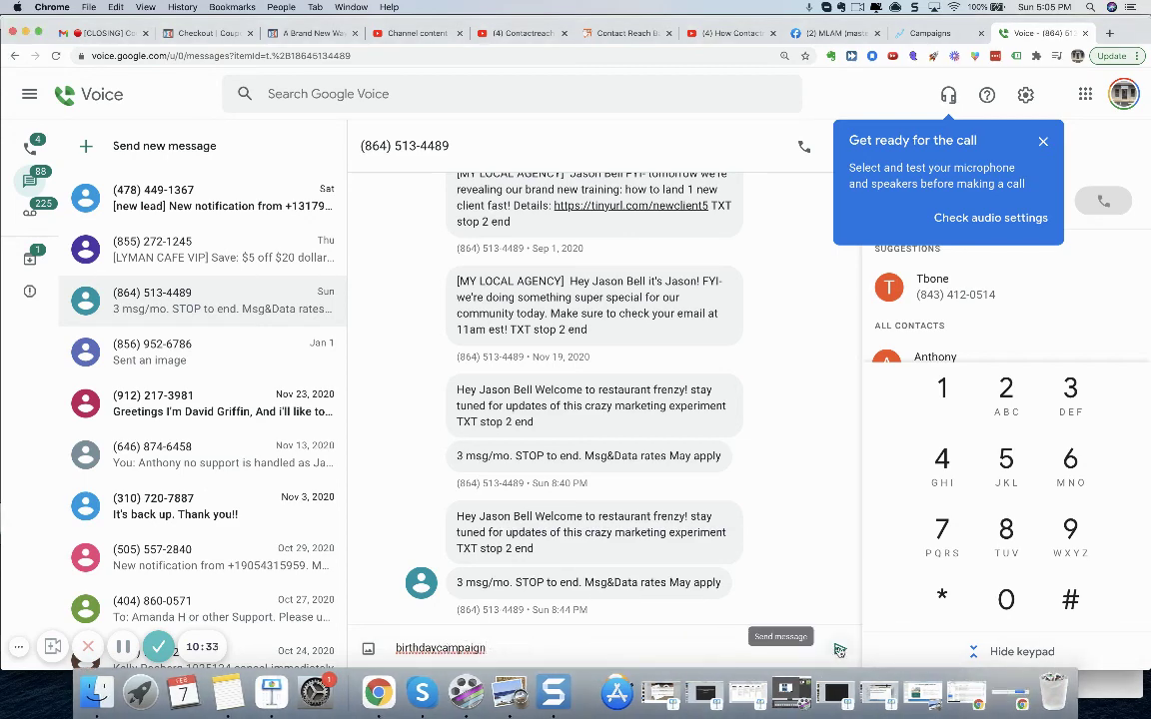
left_click(836, 650)
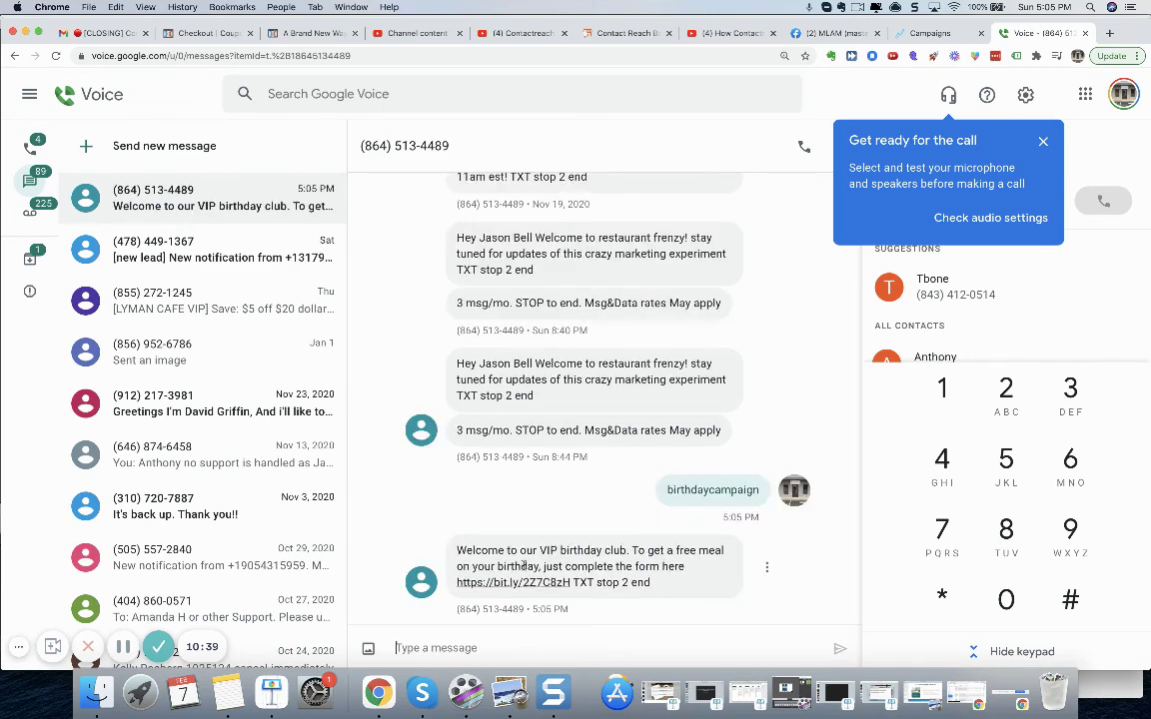
triple_click(489, 552)
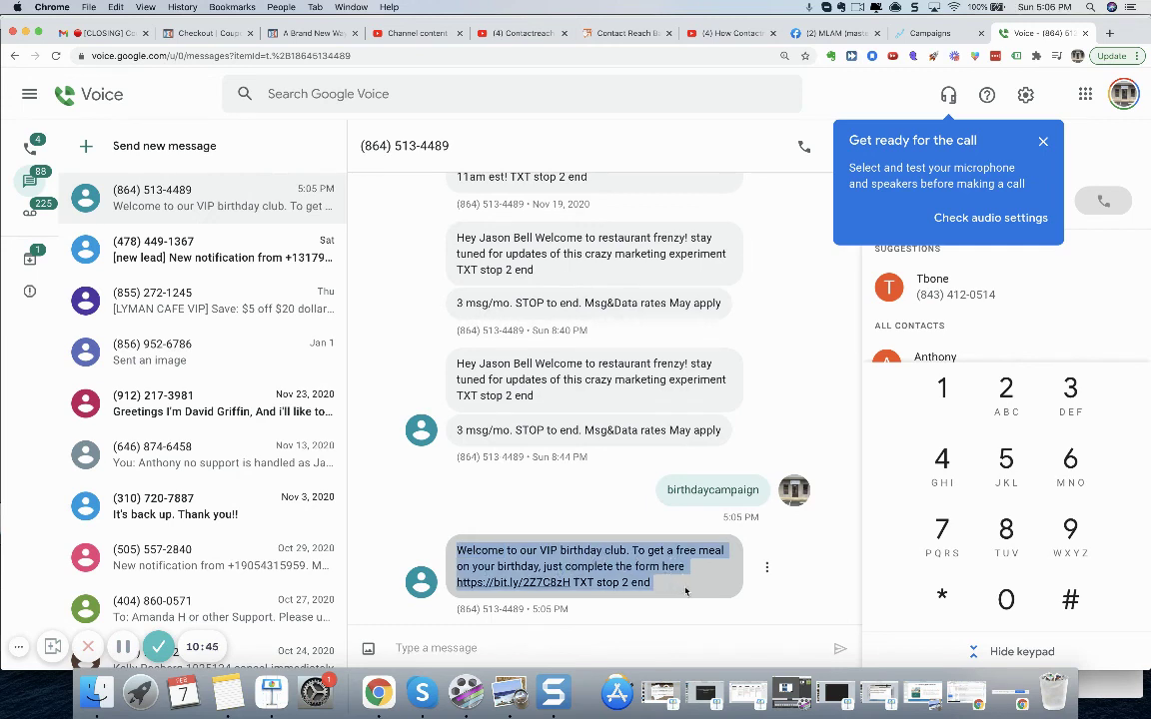
left_click(797, 573)
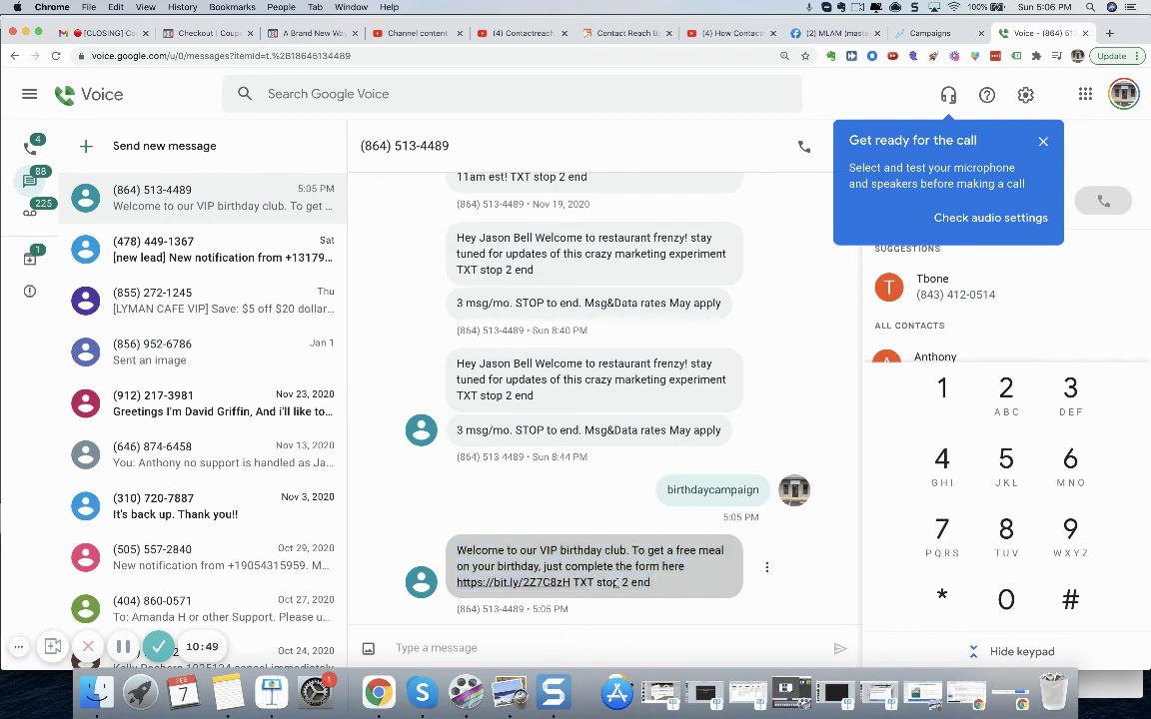
- Open the signup link, autofill the name and email, and replace the email's username
left_click(500, 583)
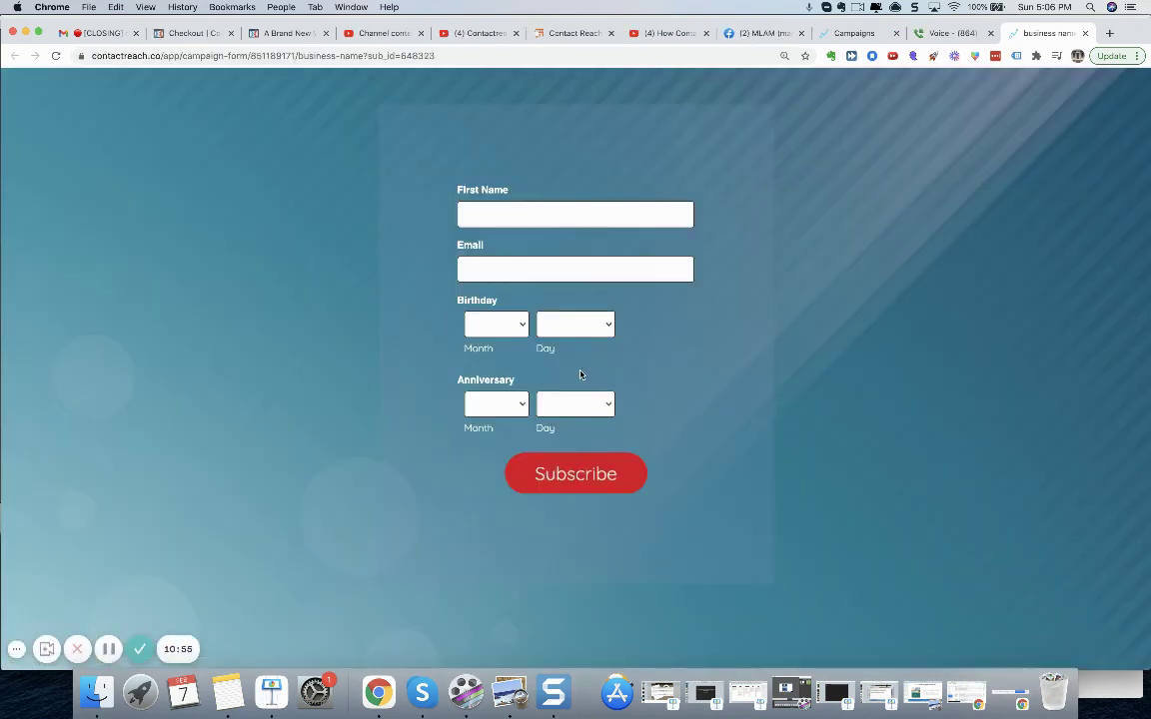
left_click(662, 208)
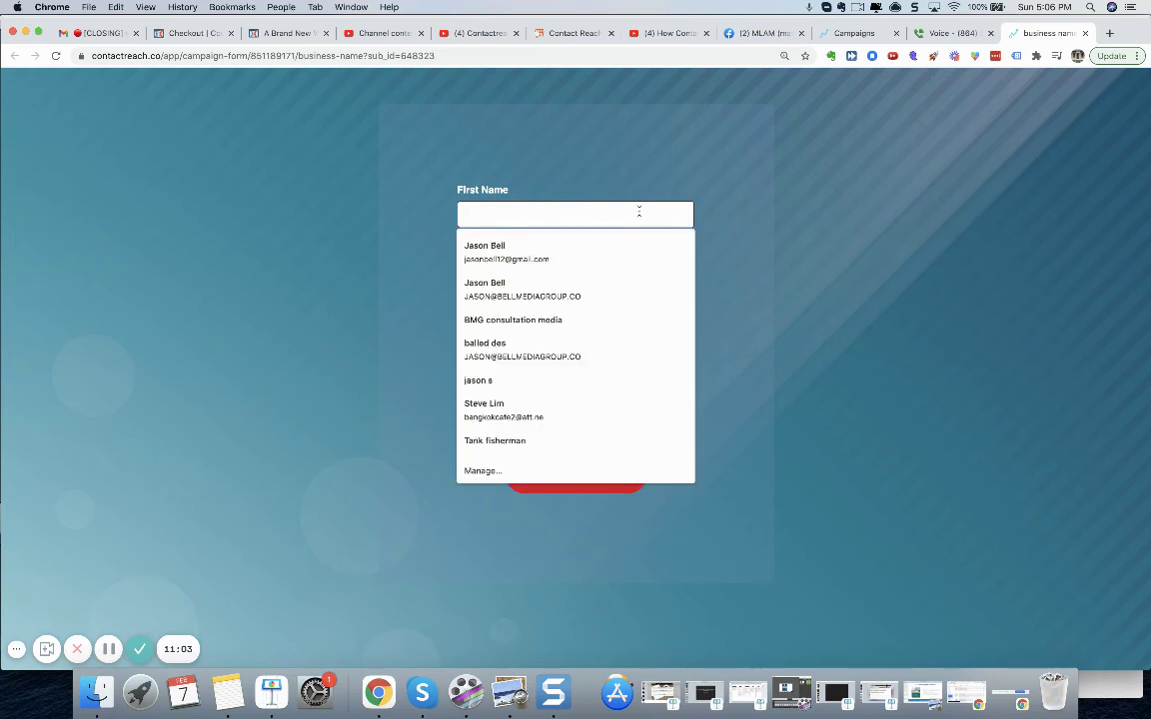
left_click(550, 249)
left_click(535, 270)
double_click(499, 270)
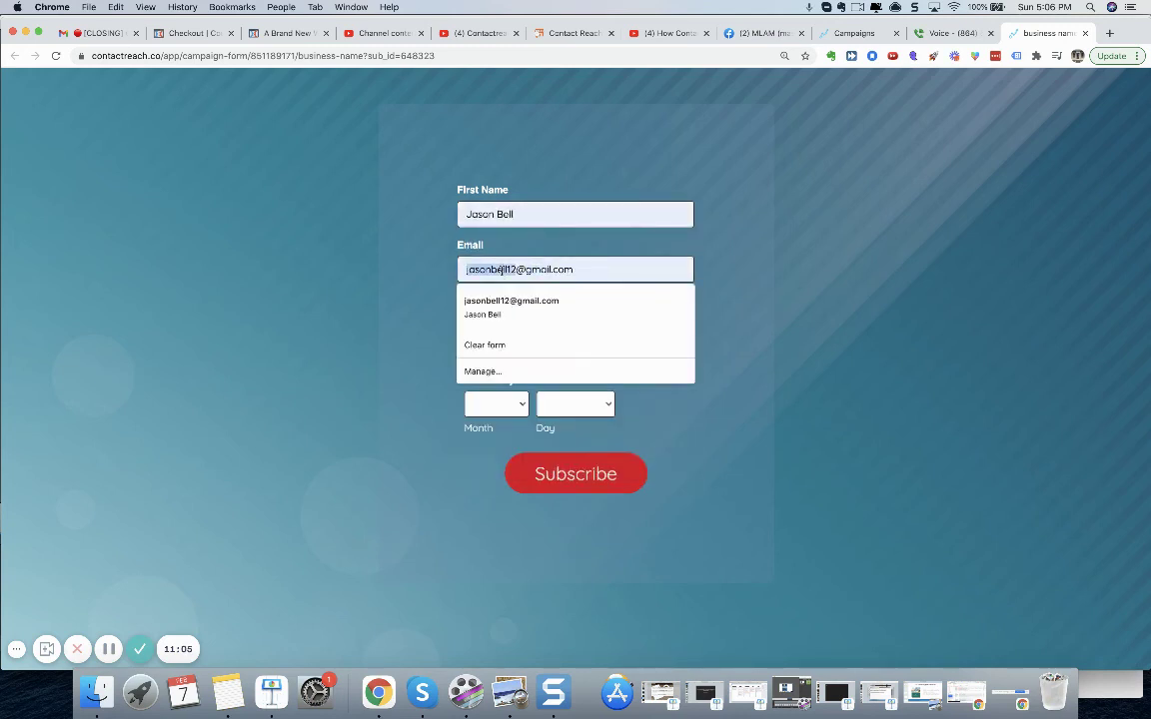
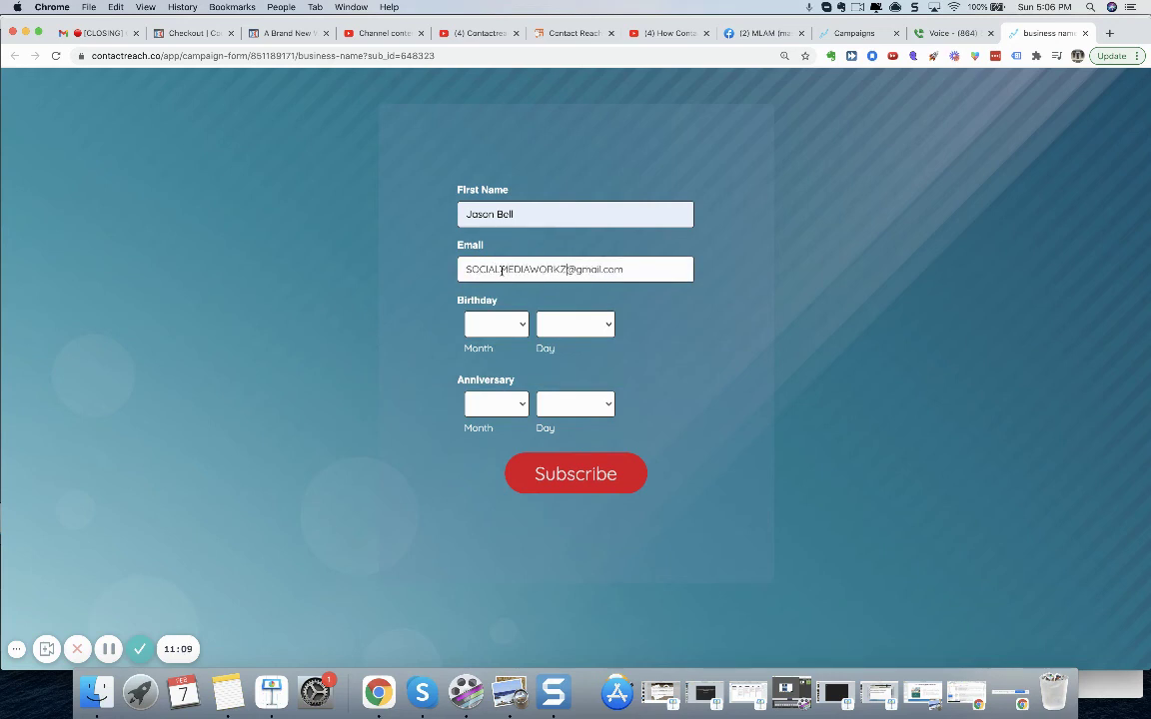
- Set the birthday to February 11
left_click(516, 326)
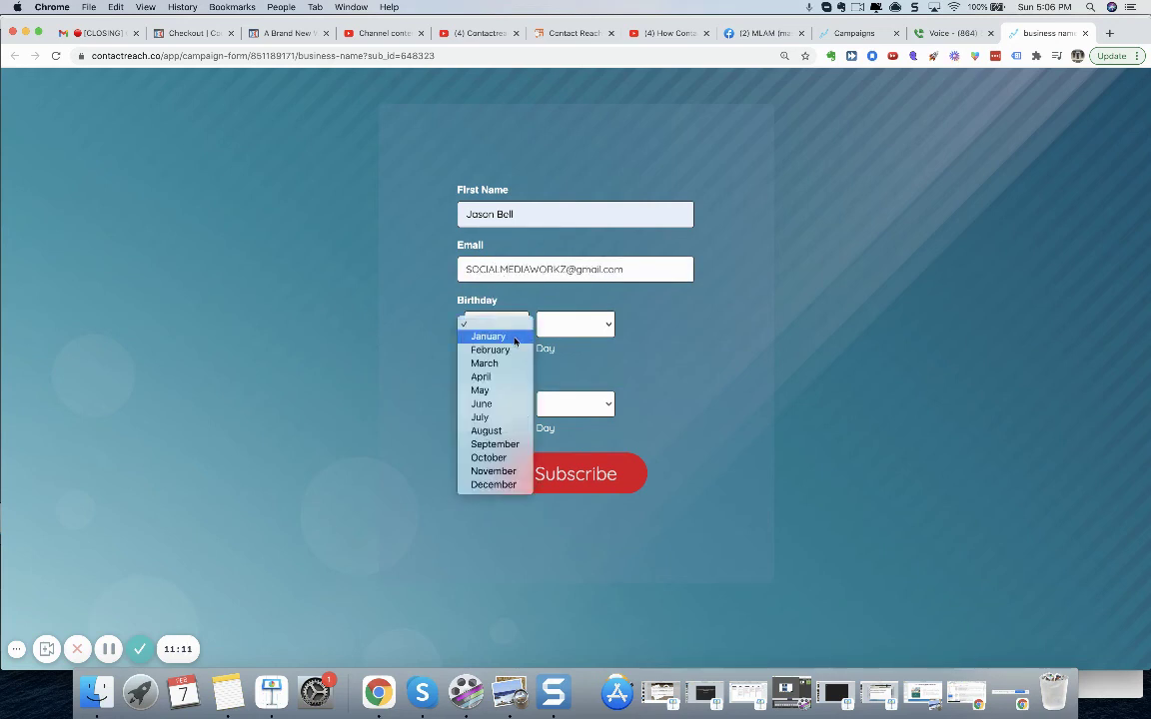
left_click(514, 350)
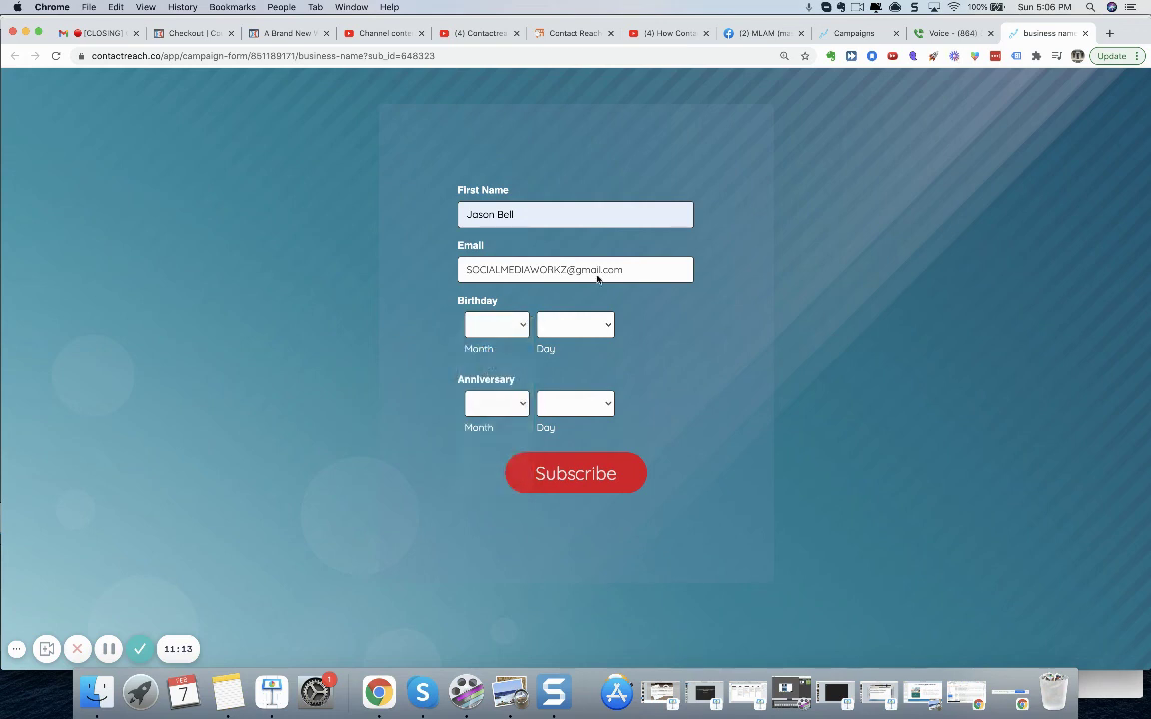
left_click(1046, 8)
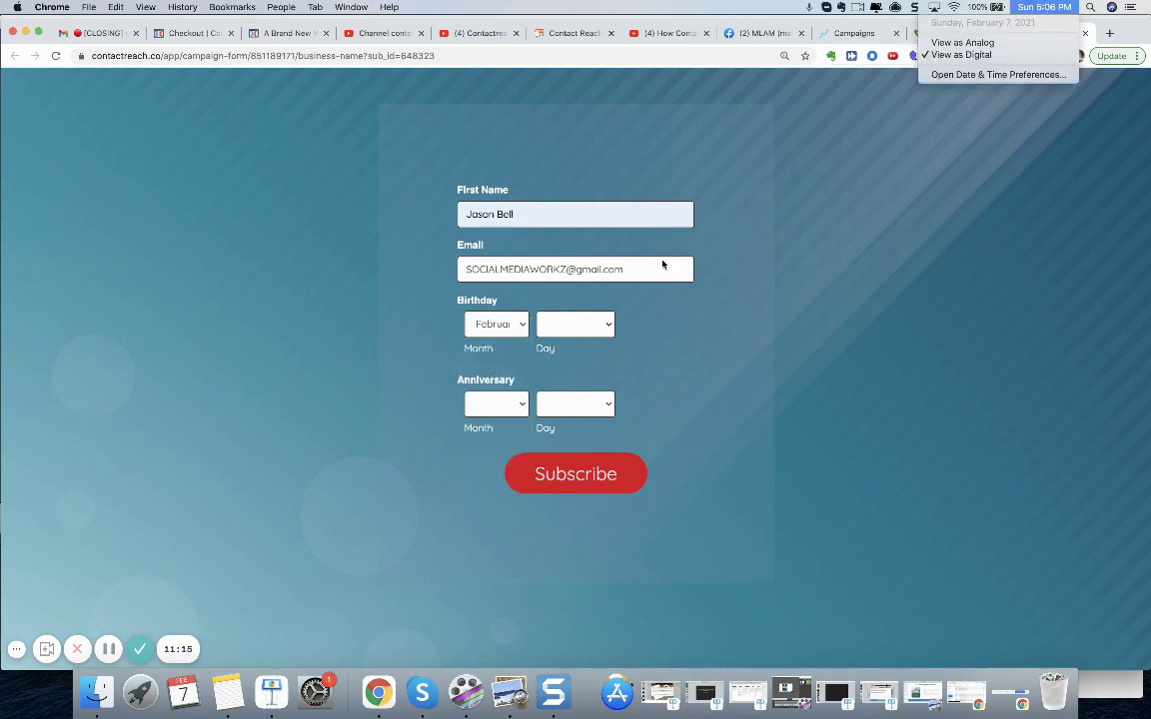
left_click(610, 327)
left_click(611, 327)
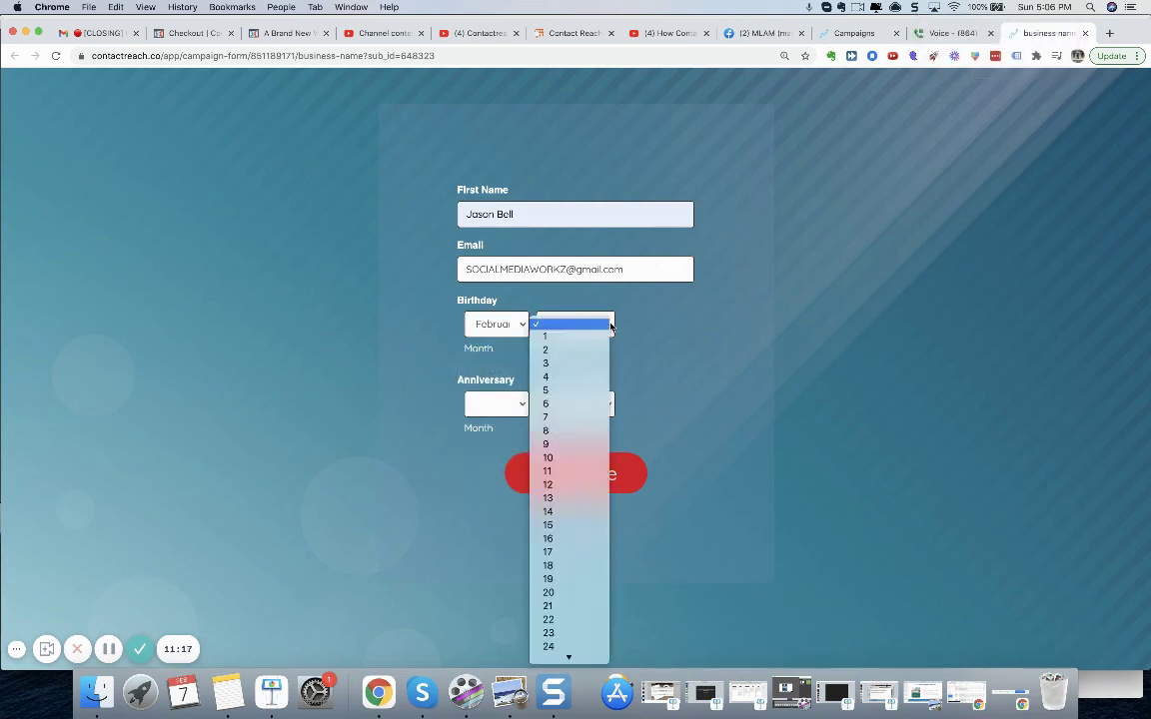
left_click(586, 471)
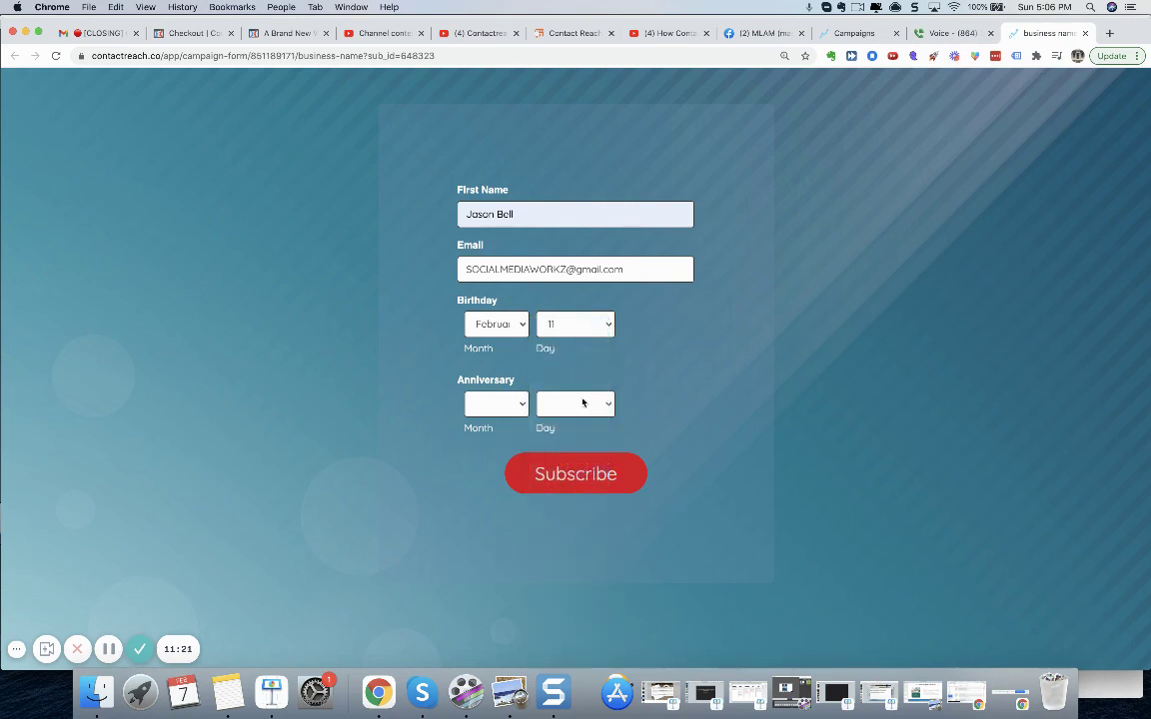
- Set the anniversary to February 2 and submit the signup form
left_click(523, 408)
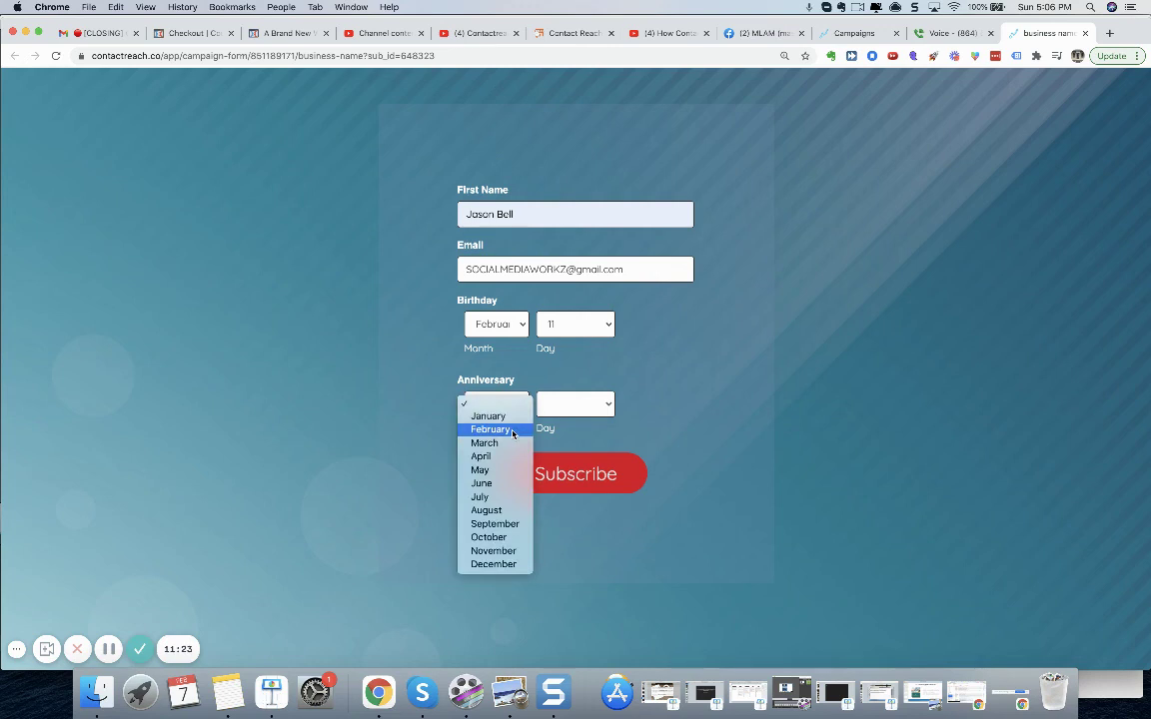
left_click(512, 431)
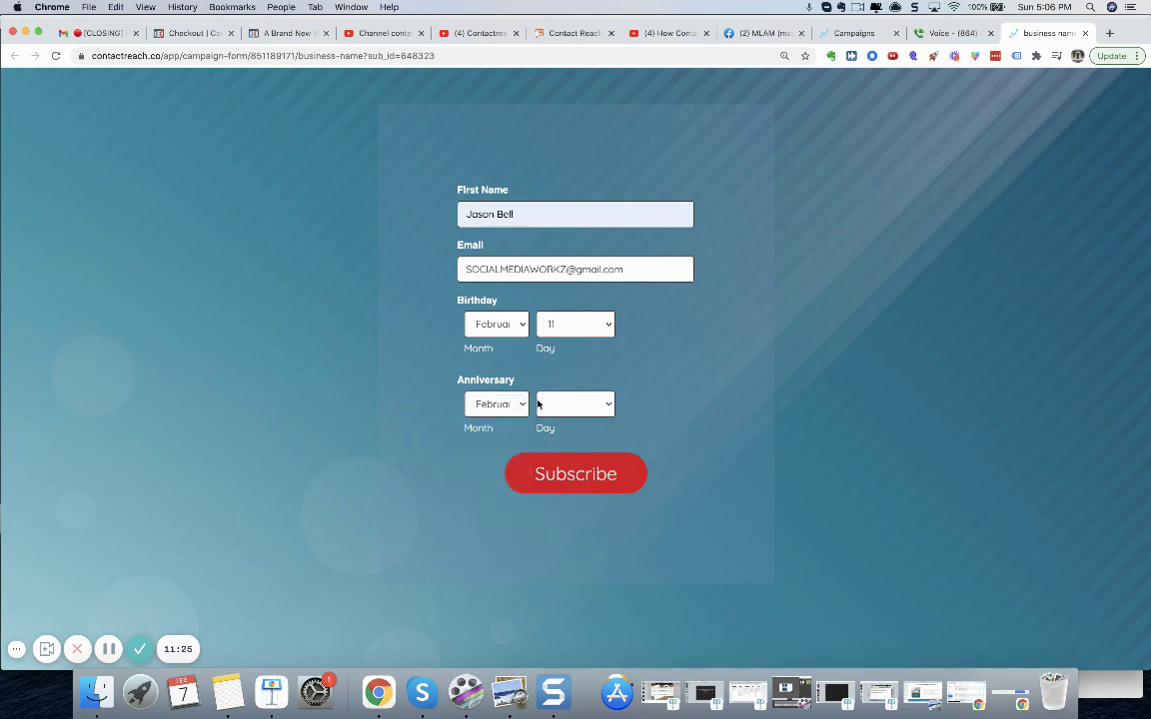
left_click(539, 405)
left_click(586, 431)
left_click(580, 476)
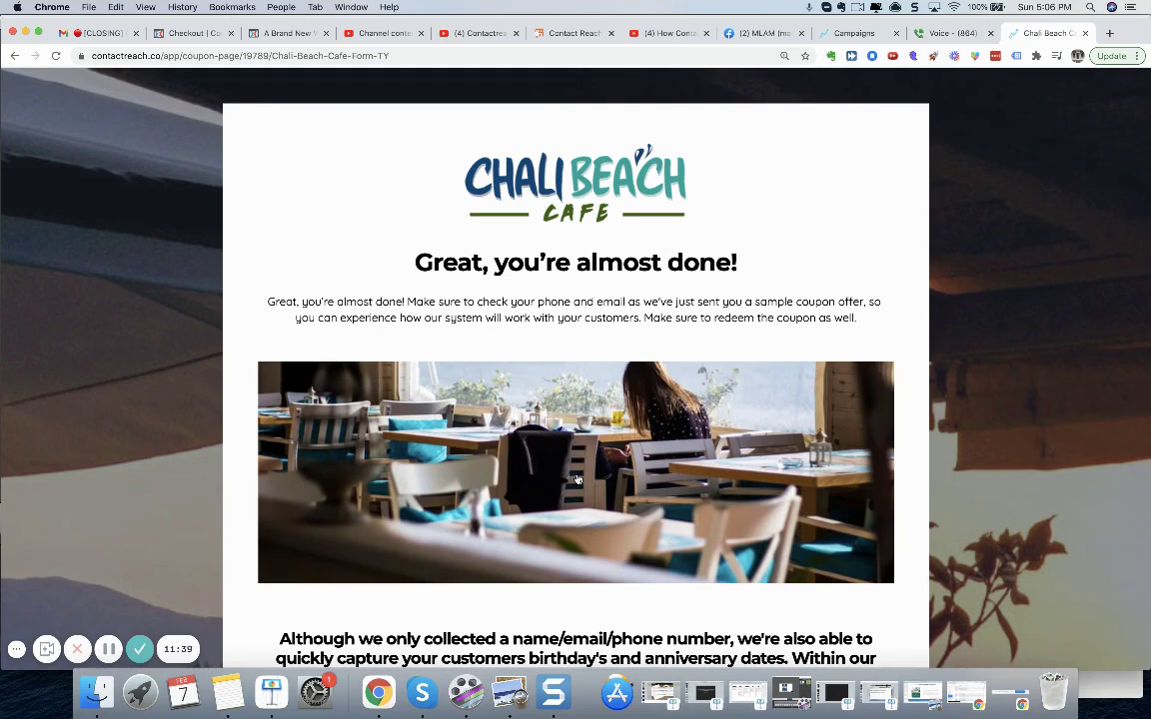
- Scroll the Chali Beach Cafe thank-you page, then read the birthday club confirmation text in Google Voice
scroll(577, 480, "down", 10)
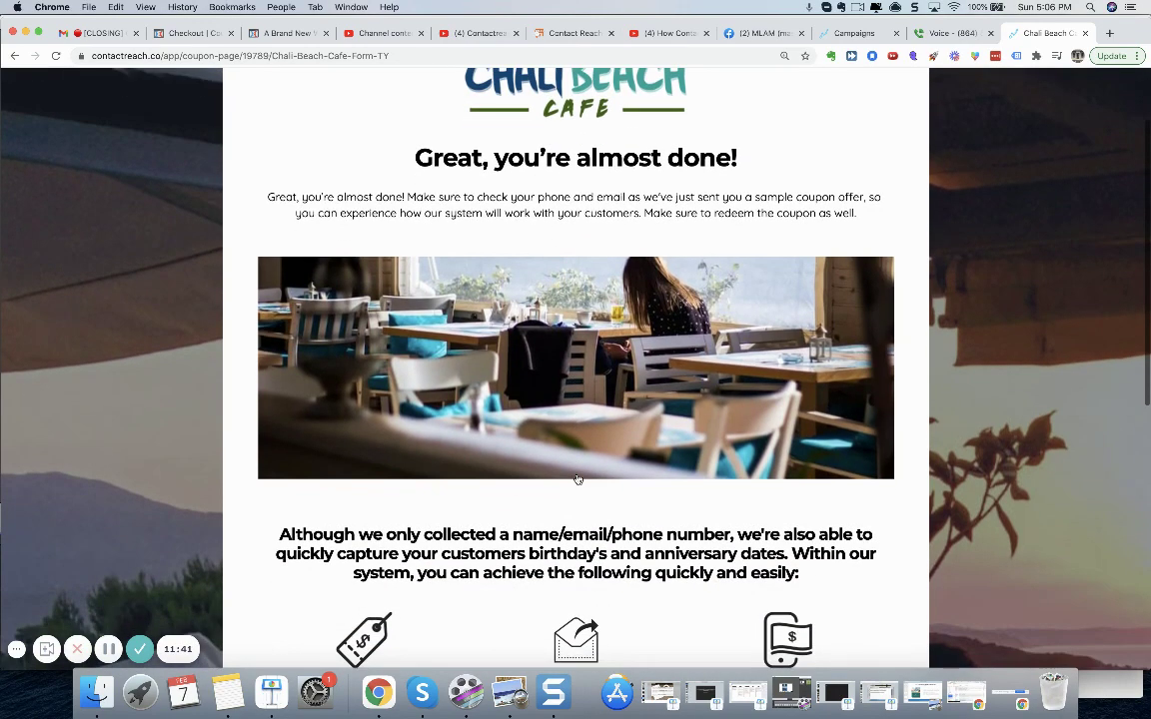
scroll(577, 480, "down", 5)
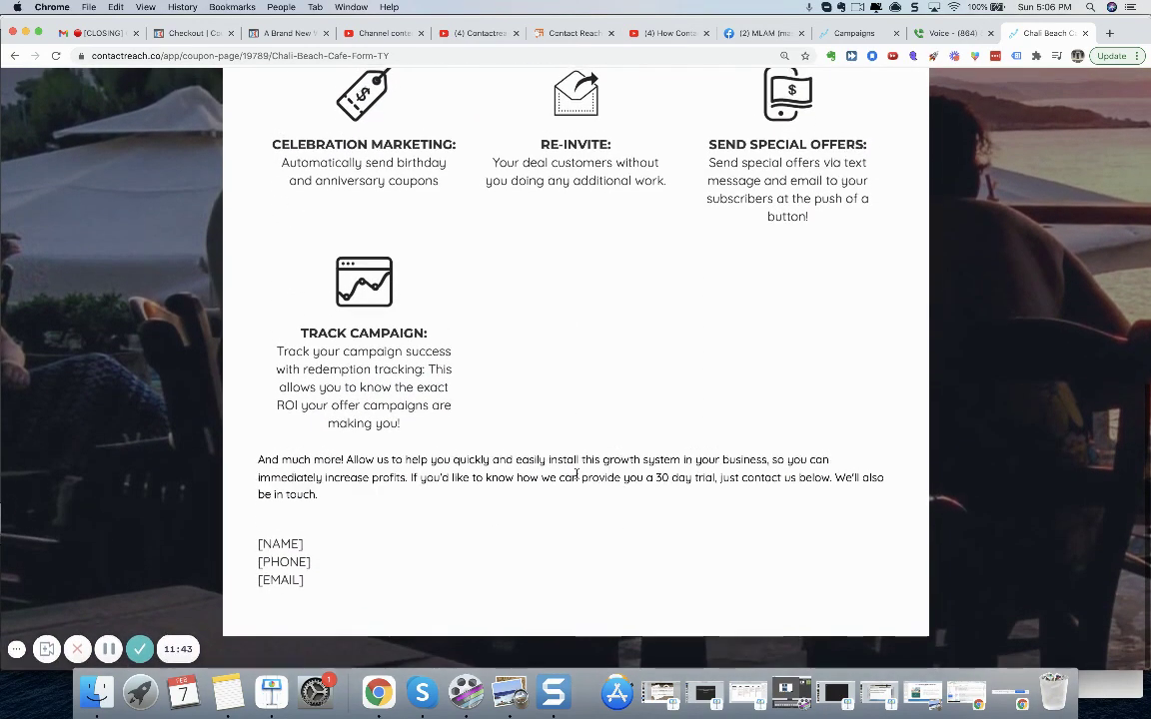
scroll(578, 480, "up", 14)
scroll(576, 479, "down", 5)
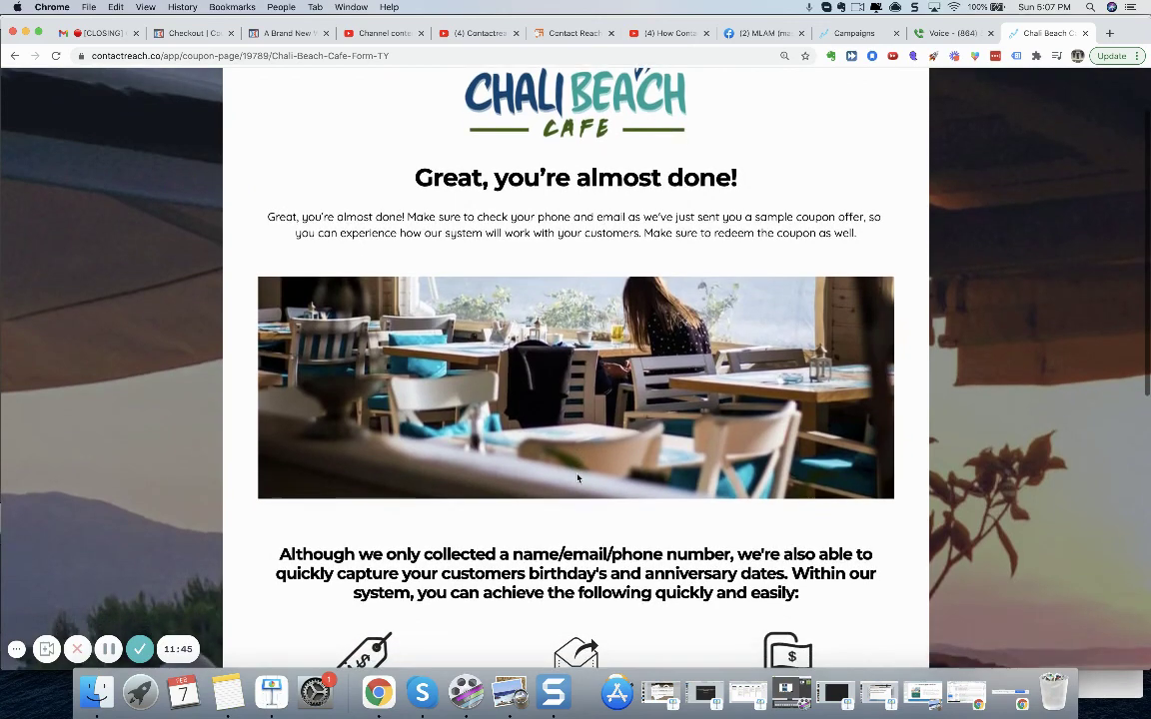
scroll(578, 480, "down", 3)
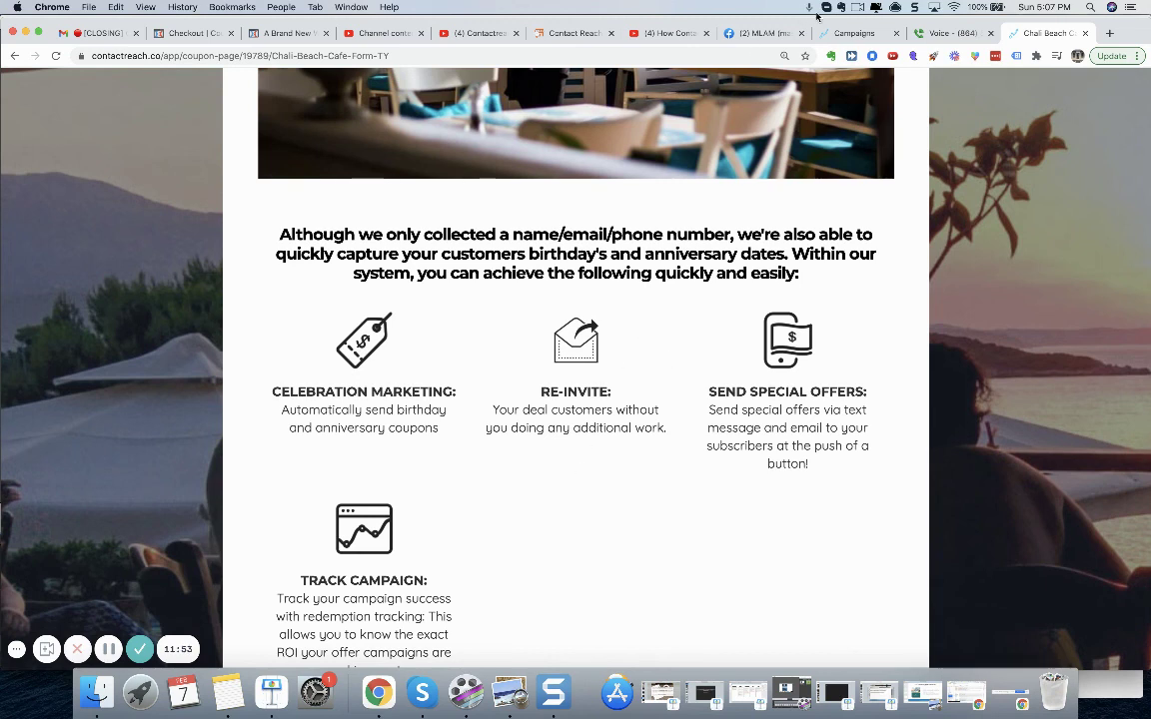
left_click(937, 35)
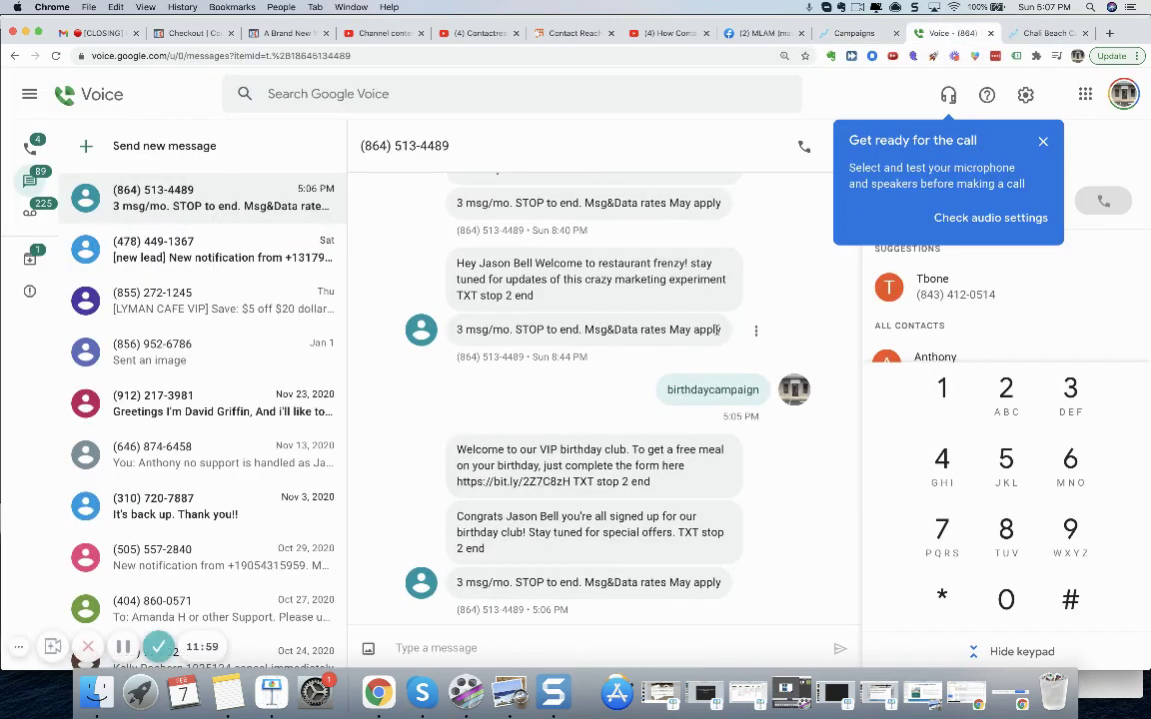
left_click_drag(457, 517, 491, 548)
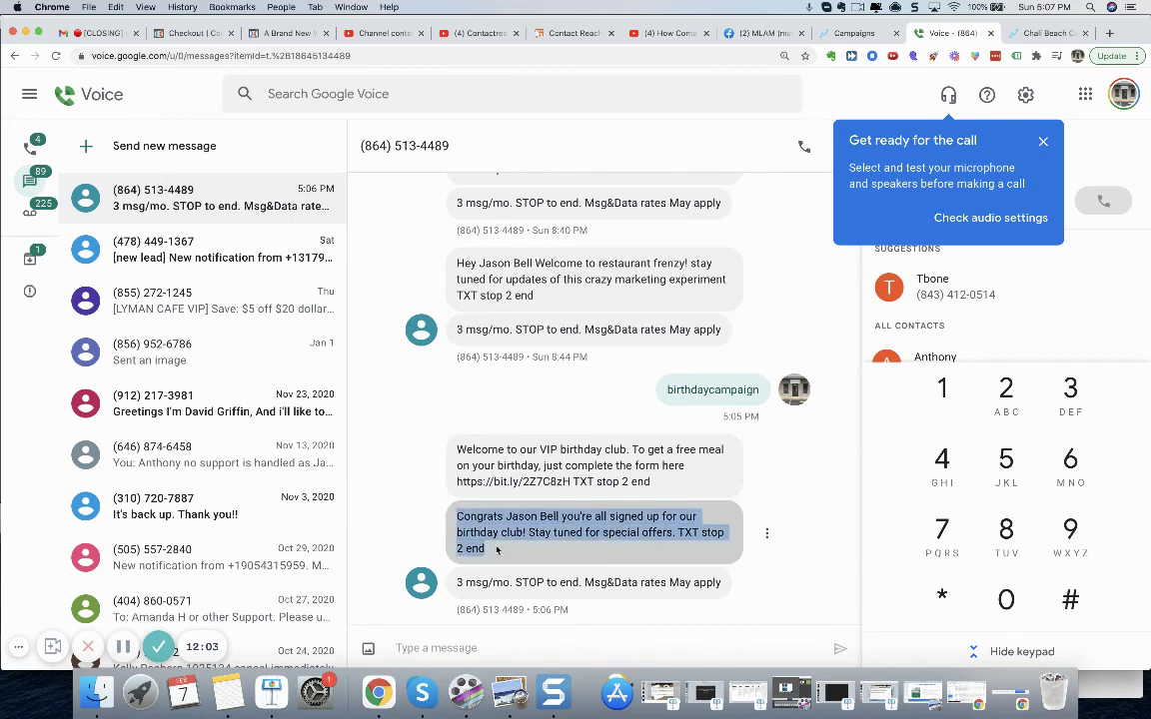